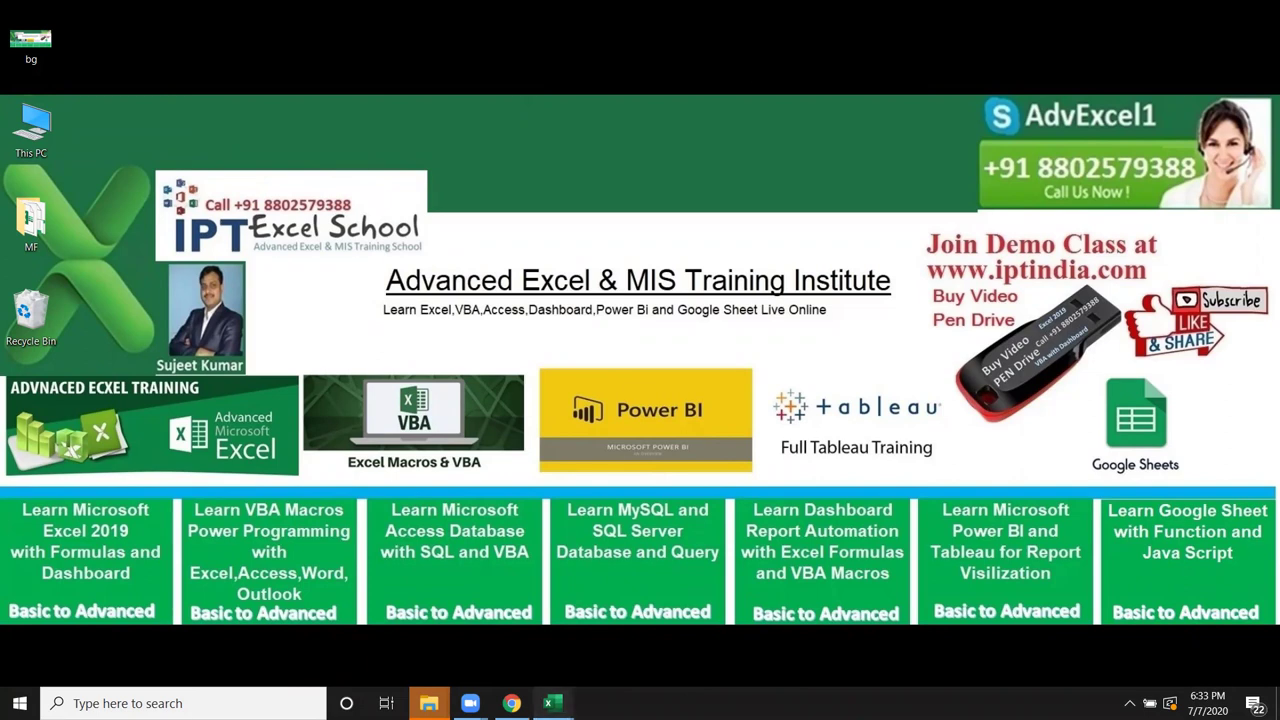
Step: Bring the Book1 workbook window up from Excel's taskbar preview
{"action": "mouse_move", "coordinate": [553, 700]}
{"action": "left_click", "coordinate": [484, 646]}
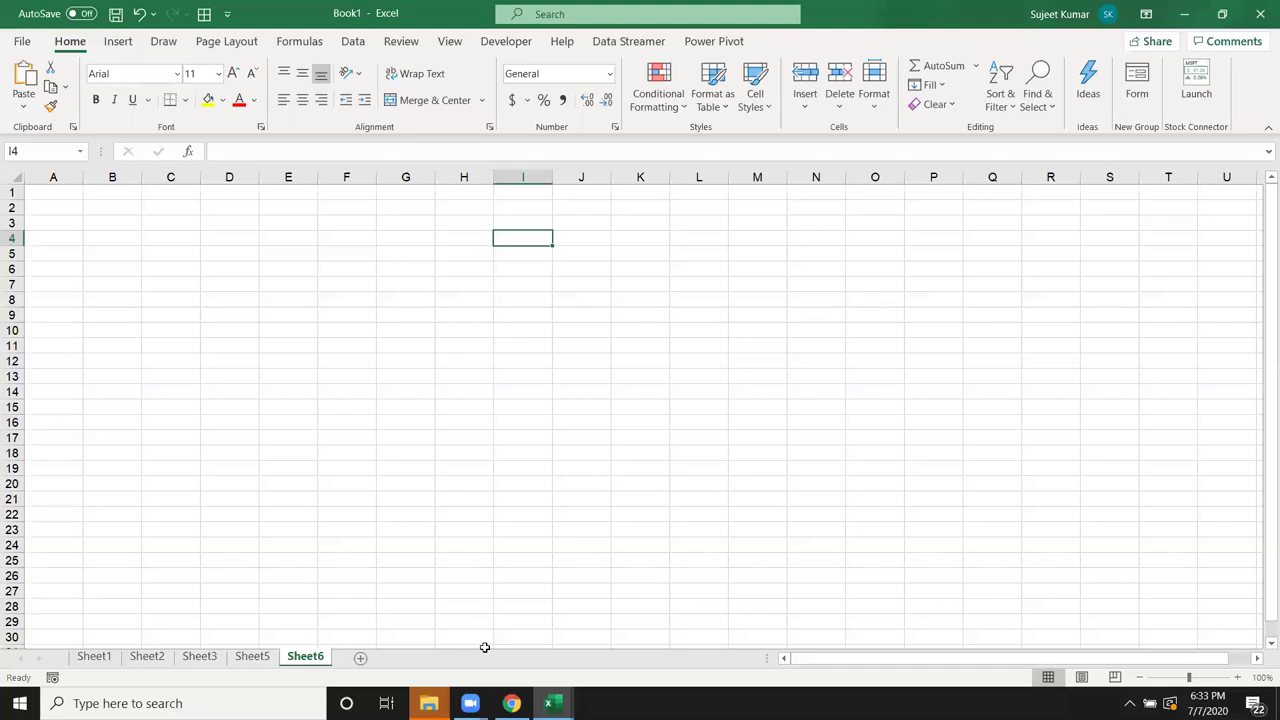
Step: Enter a first name in A4 and a surname in B4
{"action": "left_click", "coordinate": [60, 245]}
{"action": "left_click", "coordinate": [45, 218]}
{"action": "left_click", "coordinate": [46, 205]}
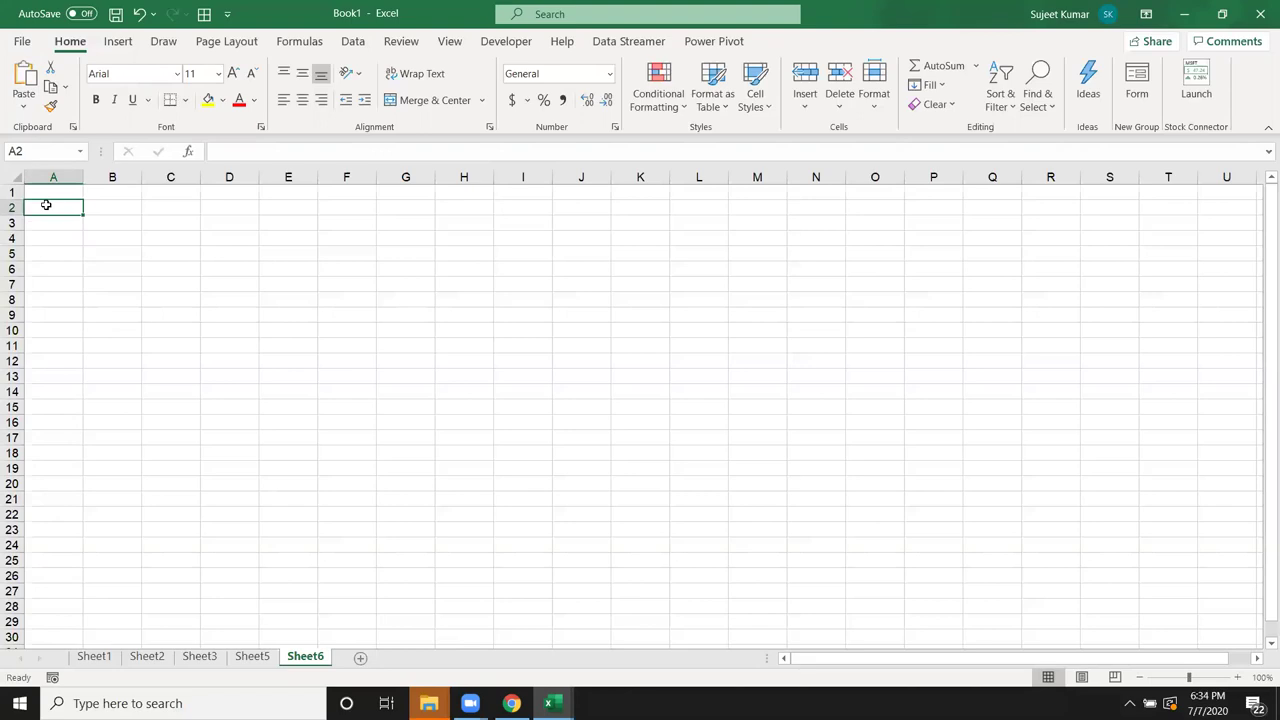
{"action": "key", "text": "Down"}
{"action": "key", "text": "Down"}
{"action": "key", "text": "Down"}
{"action": "key", "text": "Right"}
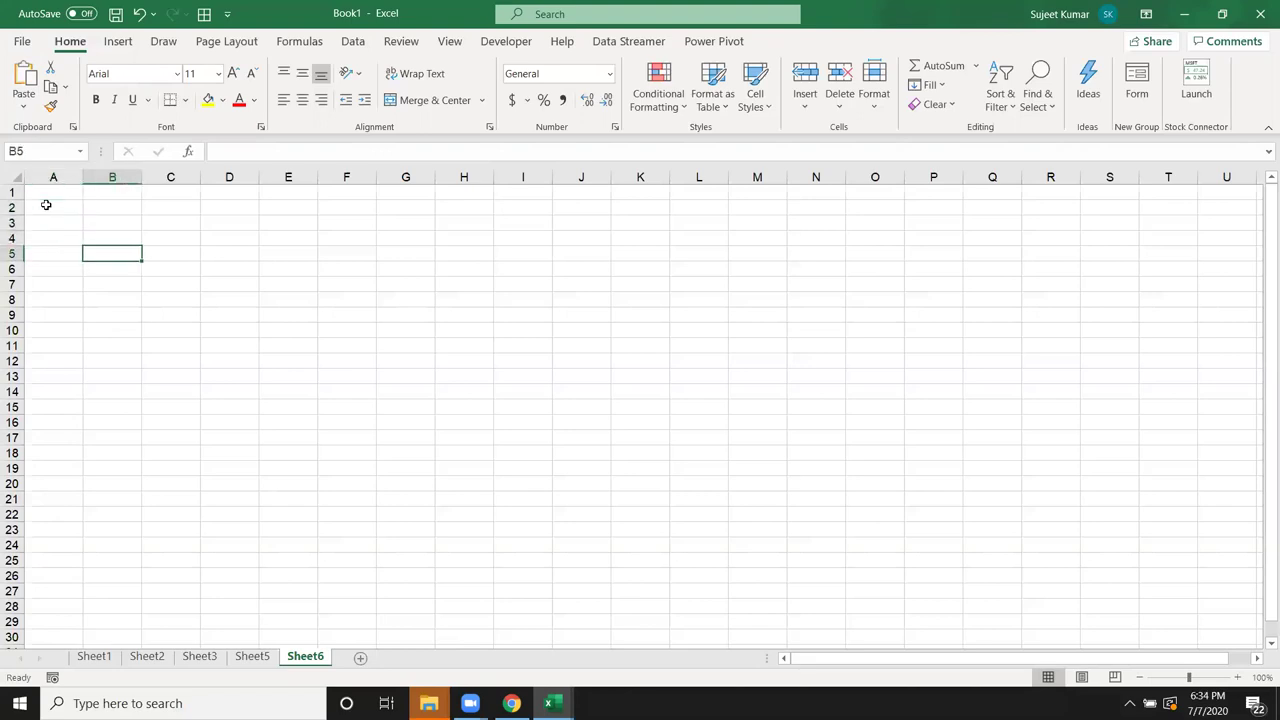
{"action": "key", "text": "Up"}
{"action": "key", "text": "Left"}
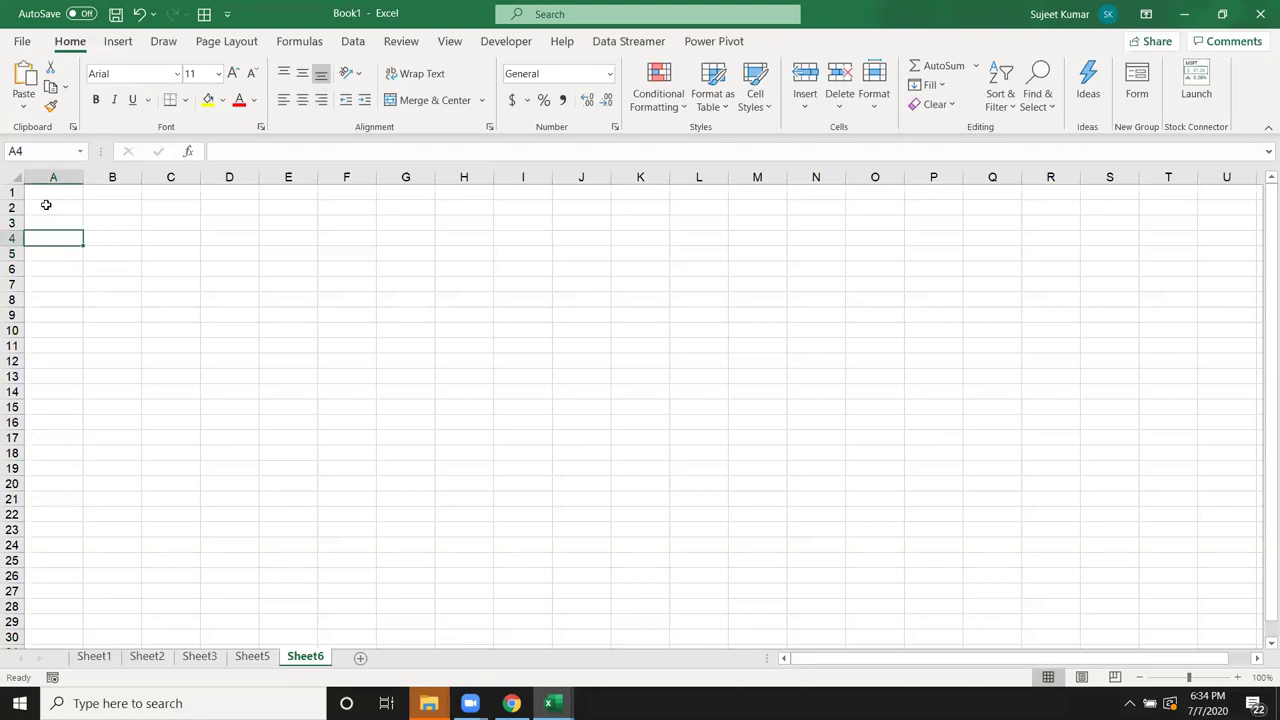
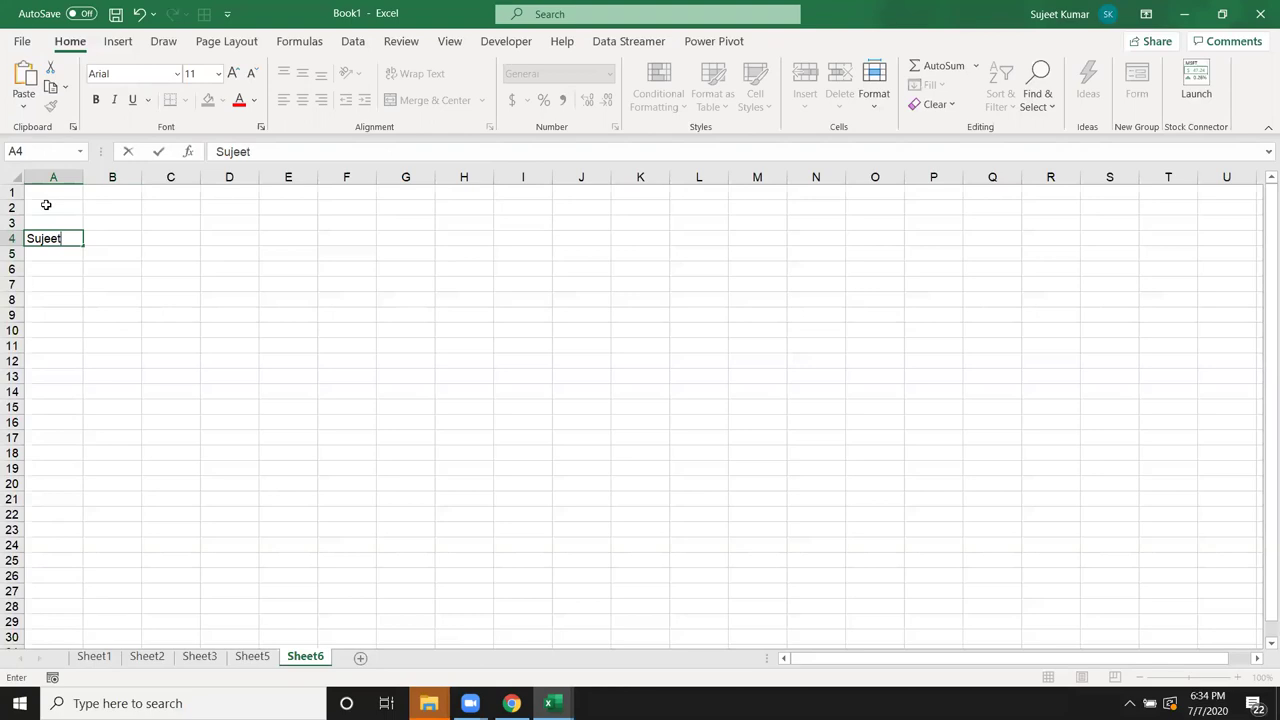
{"action": "key", "text": "Tab"}
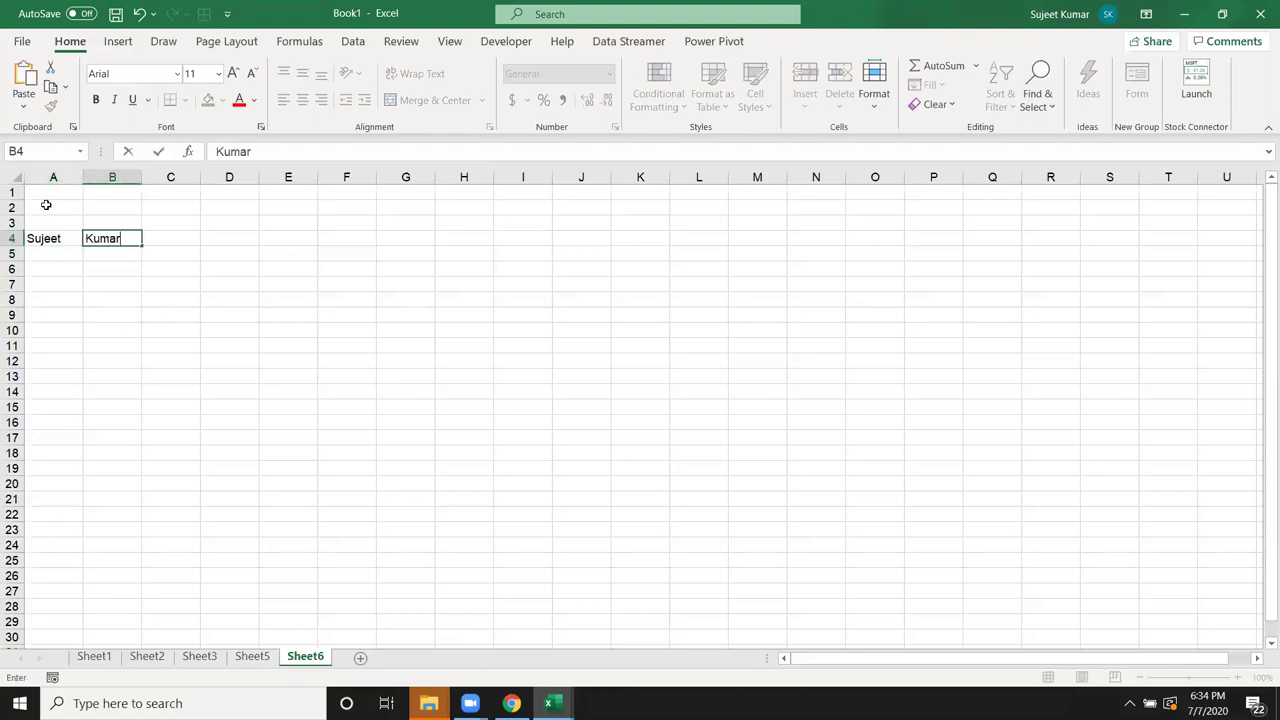
{"action": "key", "text": "Tab"}
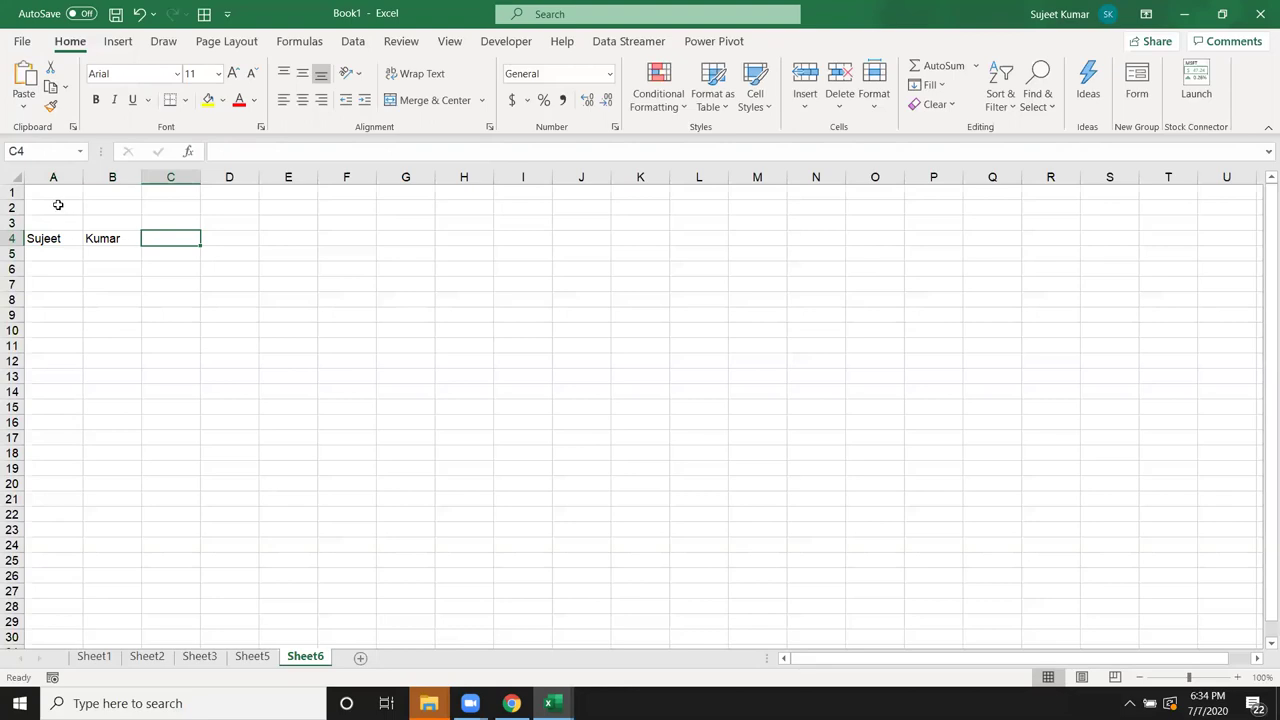
Step: Join the two names without a space in C4 using =CONCATENATE(A4,B4)
{"action": "type", "text": "="}
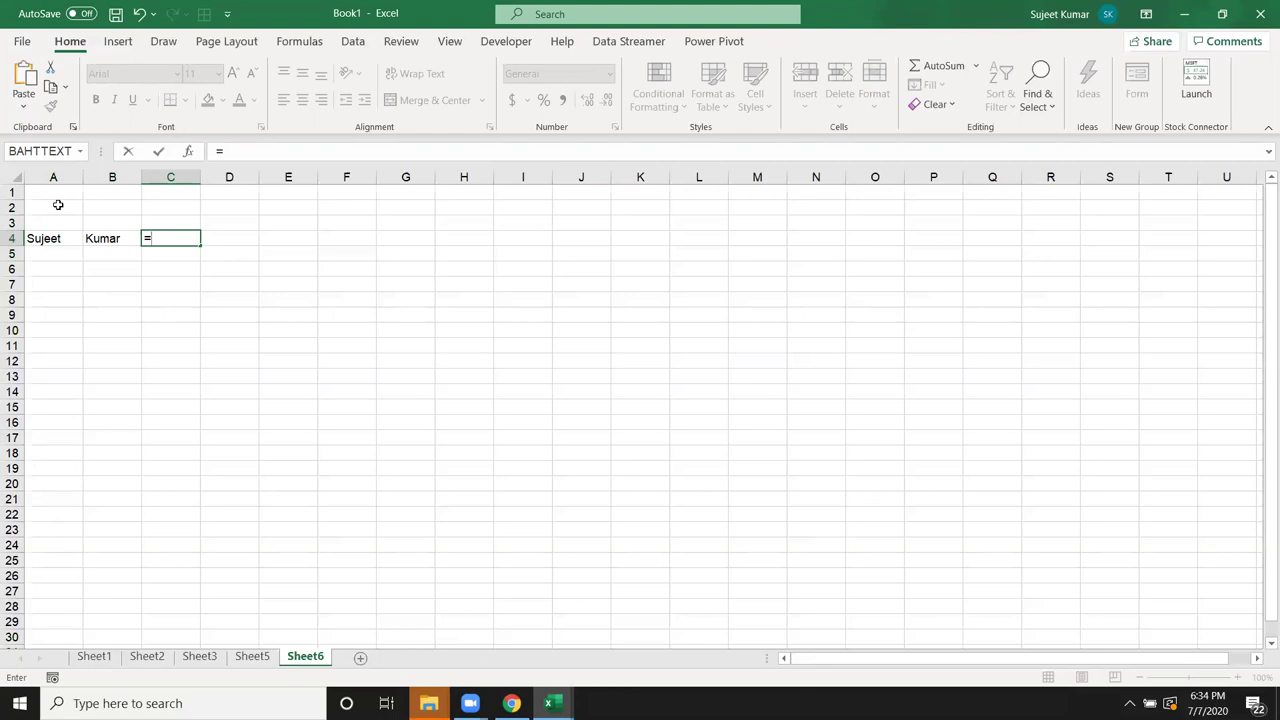
{"action": "type", "text": "con"}
{"action": "key", "text": "Down"}
{"action": "key", "text": "Down"}
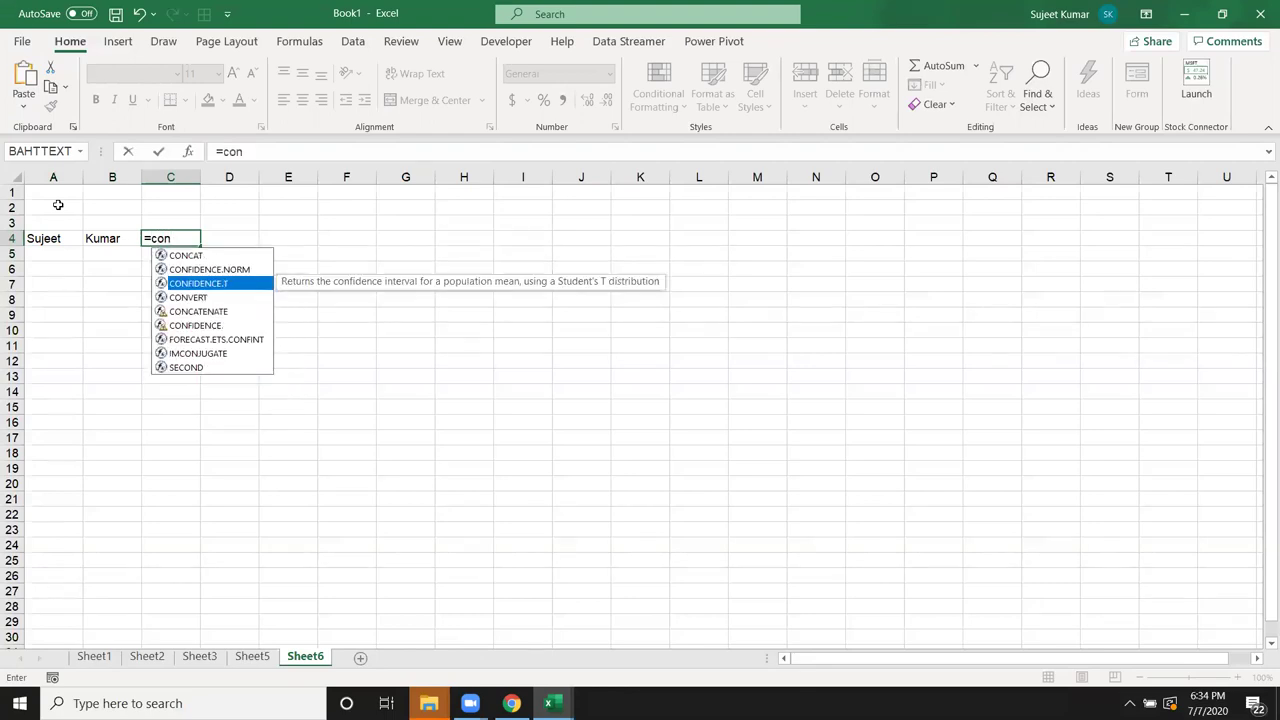
{"action": "key", "text": "Down"}
{"action": "key", "text": "Down"}
{"action": "key", "text": "Tab"}
{"action": "key", "text": "Left"}
{"action": "key", "text": "Left"}
{"action": "type", "text": ","}
{"action": "key", "text": "Left"}
{"action": "type", "text": ")"}
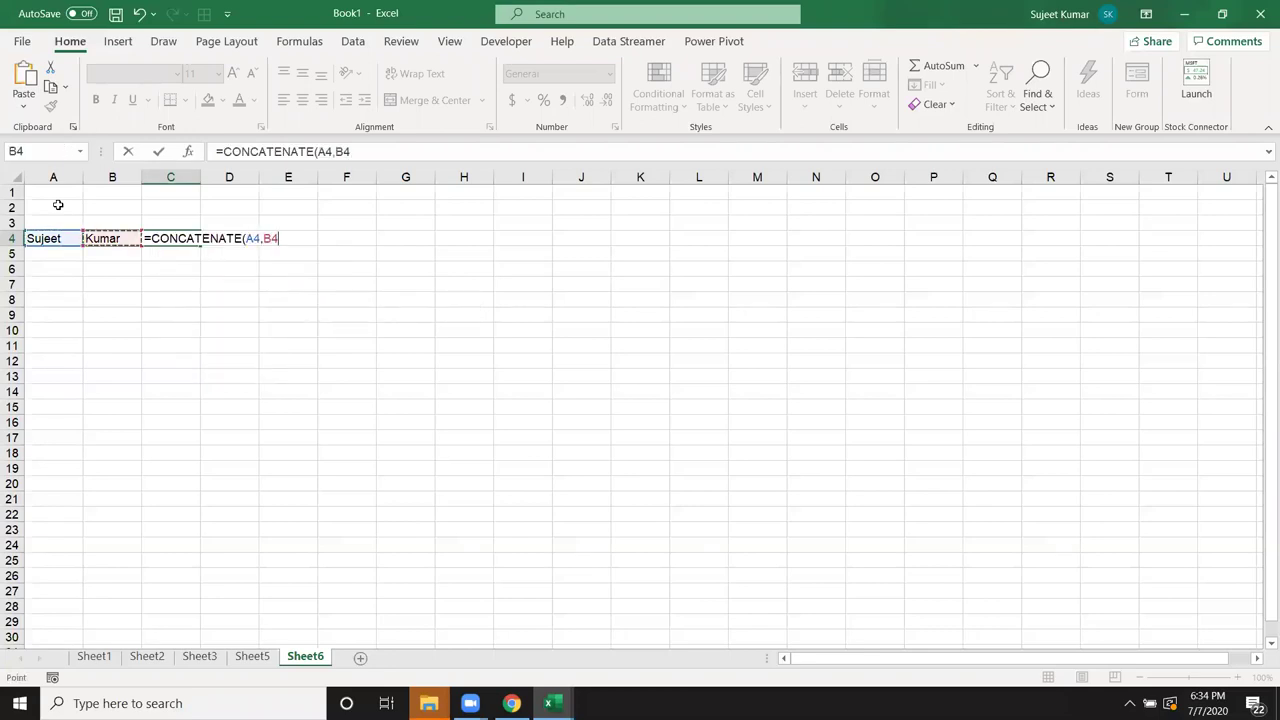
{"action": "key", "text": "Return"}
Step: Join the names with a space in C5 using =A4&" "&B4
{"action": "key", "text": "Up"}
{"action": "key", "text": "Right"}
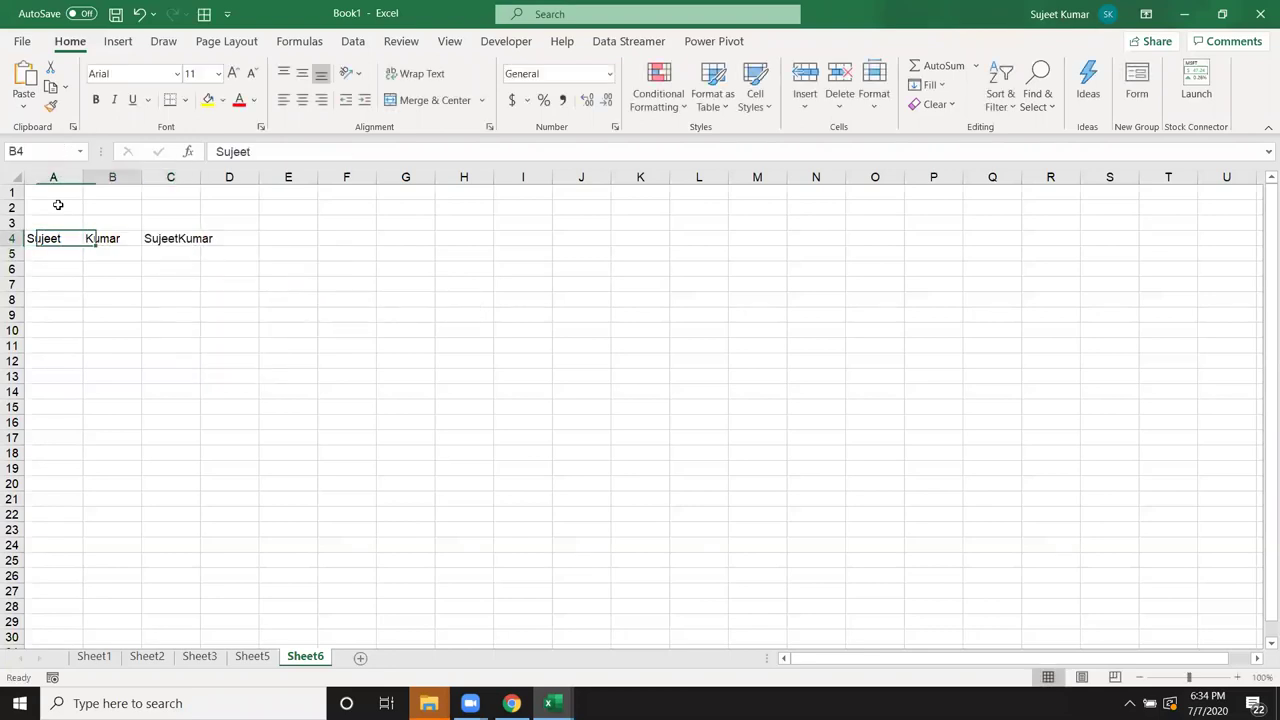
{"action": "key", "text": "Right"}
{"action": "key", "text": "Down"}
{"action": "type", "text": "="}
{"action": "key", "text": "Left"}
{"action": "key", "text": "Left"}
{"action": "key", "text": "Up"}
{"action": "type", "text": "&"}
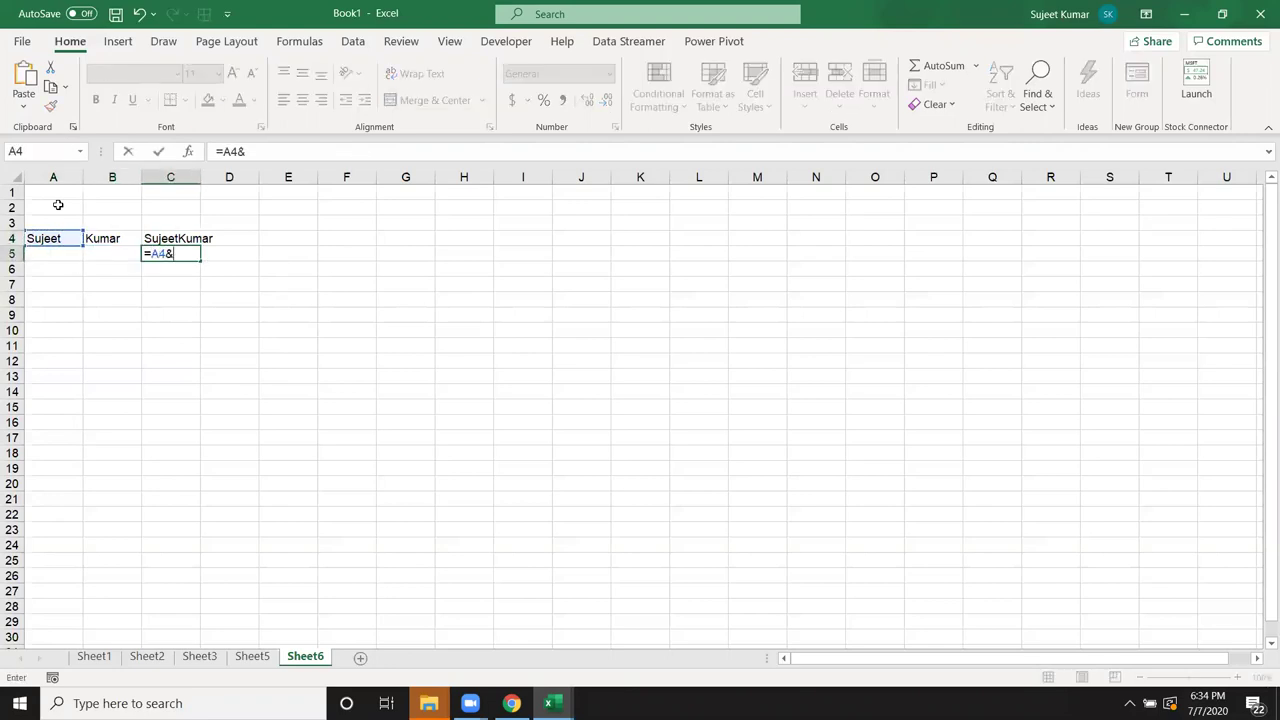
{"action": "type", "text": "\" \""}
{"action": "type", "text": "&"}
{"action": "key", "text": "Left"}
{"action": "key", "text": "Up"}
{"action": "key", "text": "Return"}
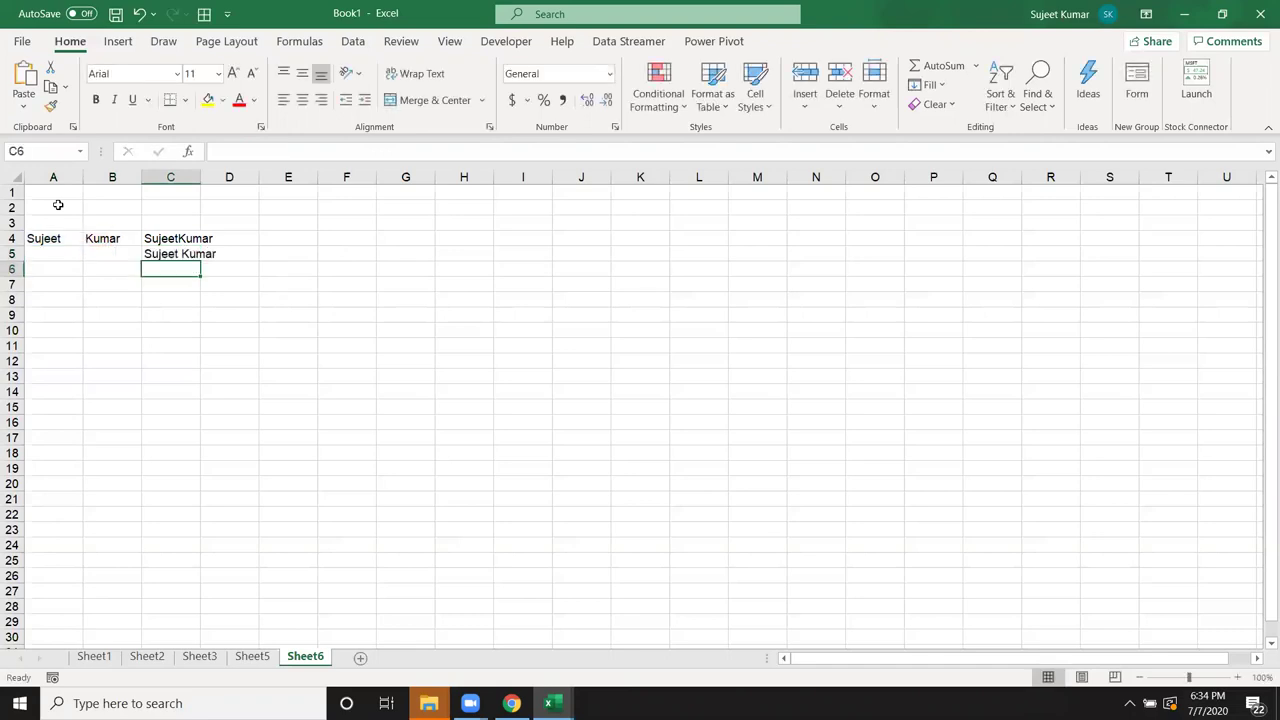
{"action": "key", "text": "Down"}
{"action": "key", "text": "Left"}
{"action": "key", "text": "Left"}
Step: Type a first name in A7 and fill the custom names list down to A23
{"action": "type", "text": "Puja"}
{"action": "key", "text": "Return"}
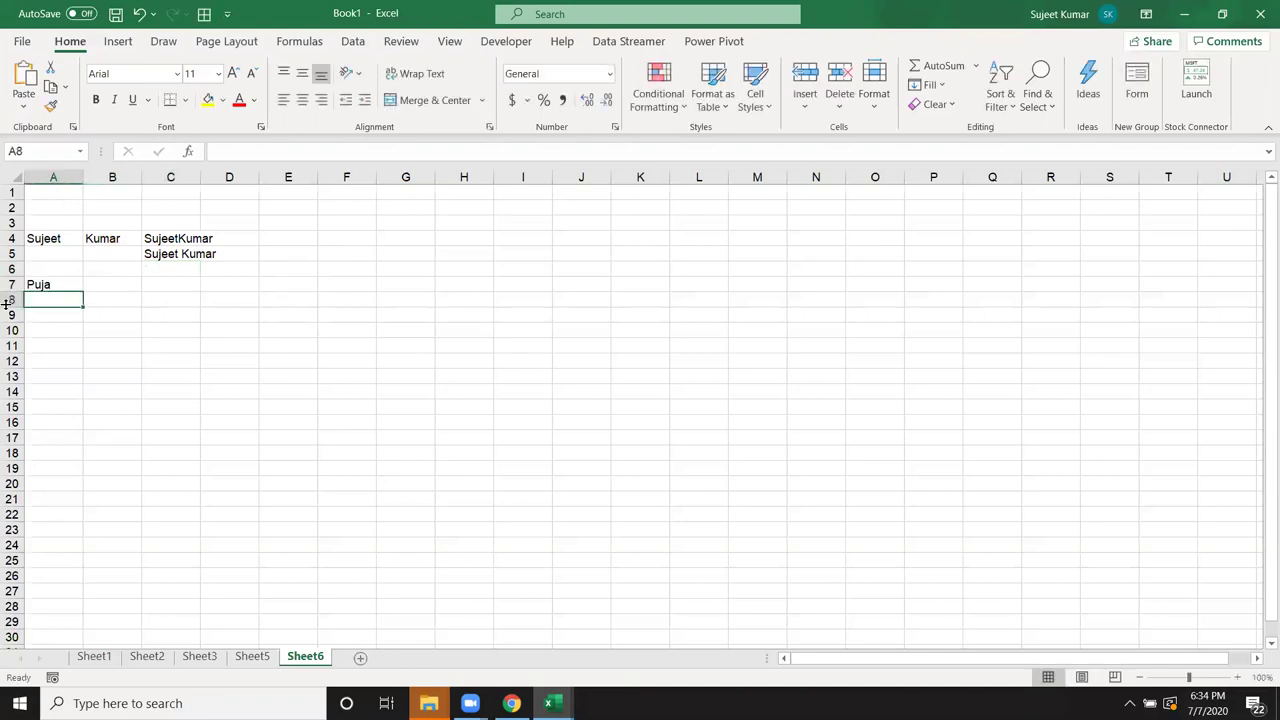
{"action": "left_click", "coordinate": [85, 289]}
{"action": "left_click", "coordinate": [63, 288]}
{"action": "left_click_drag", "start_coordinate": [82, 292], "coordinate": [52, 543]}
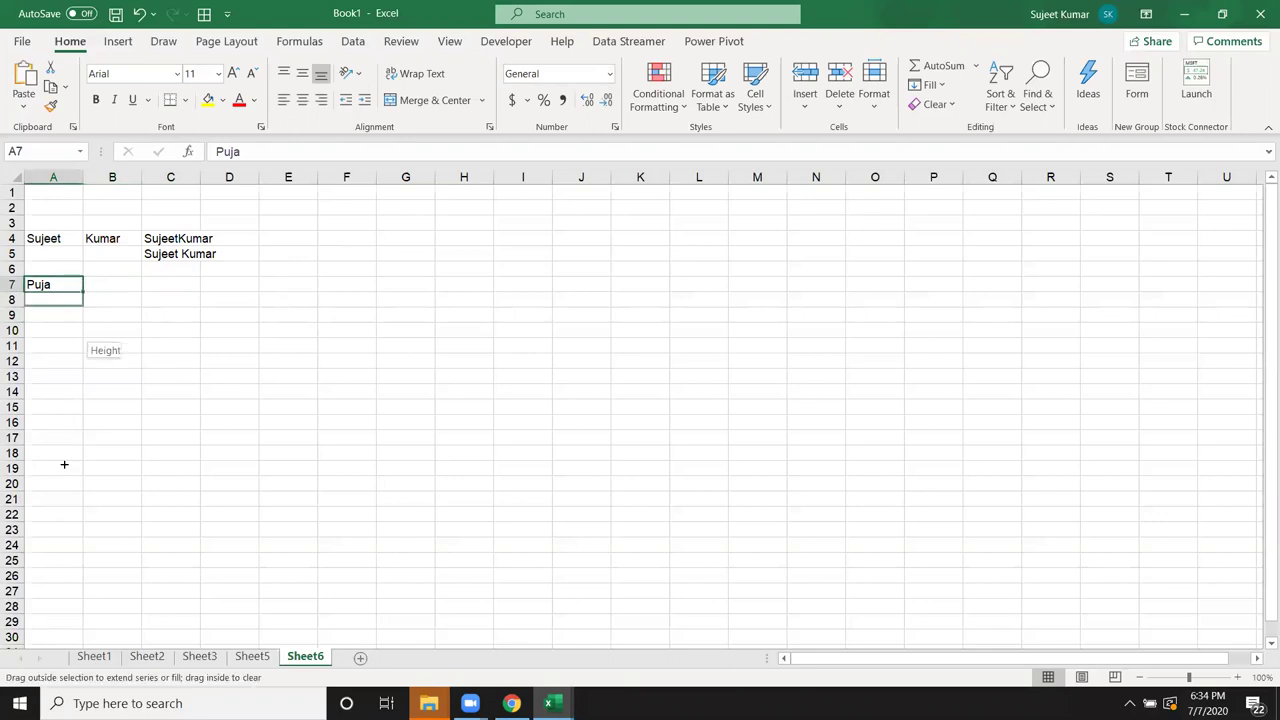
Step: Enter =CONCAT(A7:A23) in B7 to join all names without spaces
{"action": "left_click", "coordinate": [127, 287]}
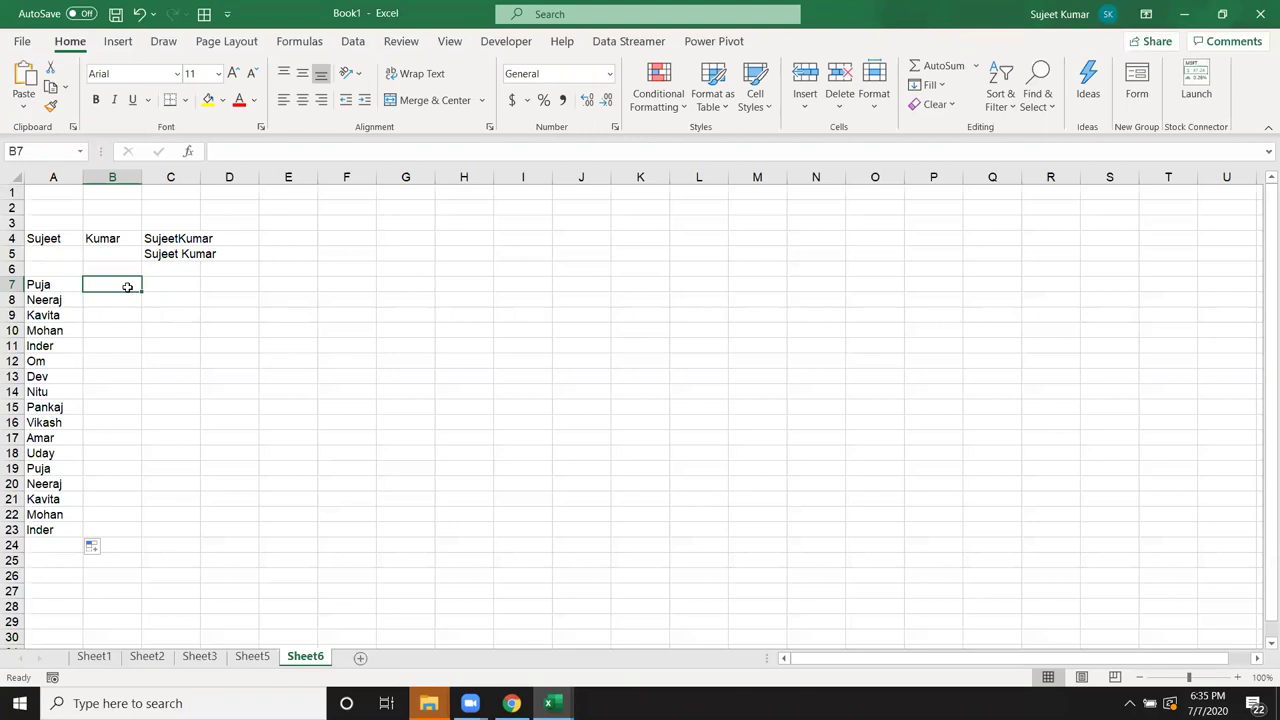
{"action": "type", "text": "=c"}
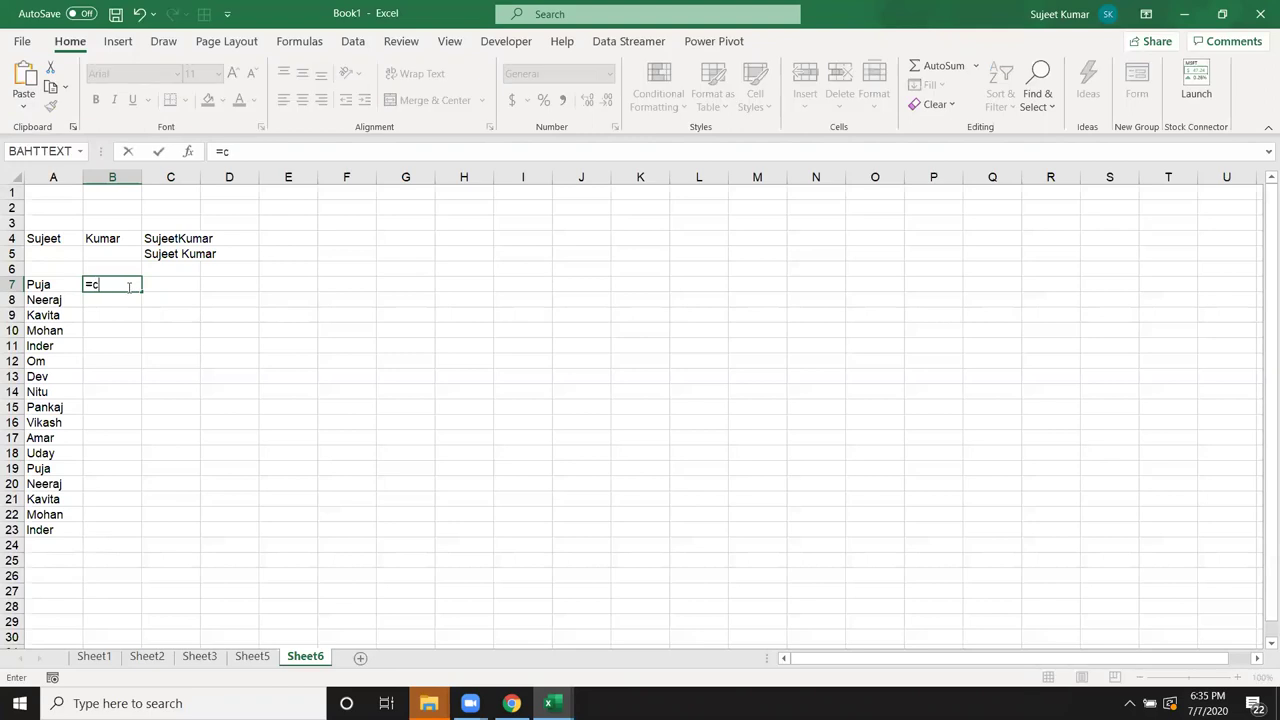
{"action": "type", "text": "on"}
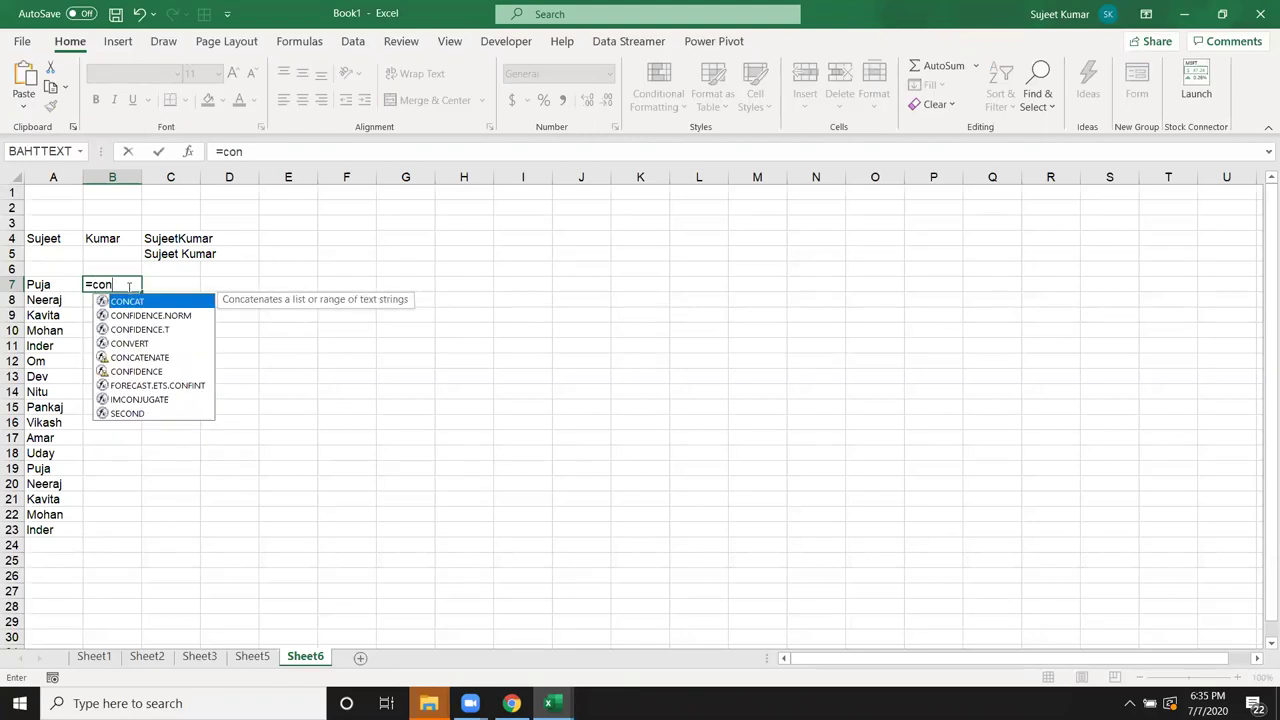
{"action": "key", "text": "Tab"}
{"action": "key", "text": "Left"}
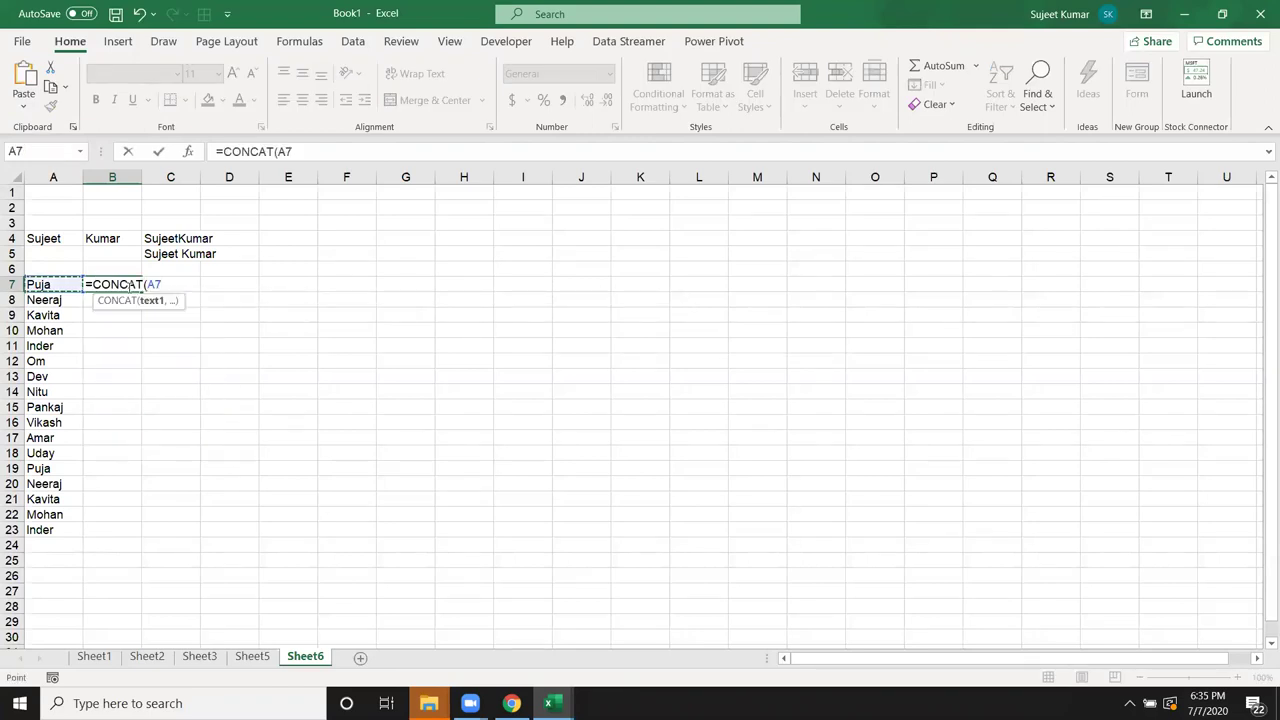
{"action": "key", "text": "ctrl+shift+Down"}
{"action": "key", "text": "Return"}
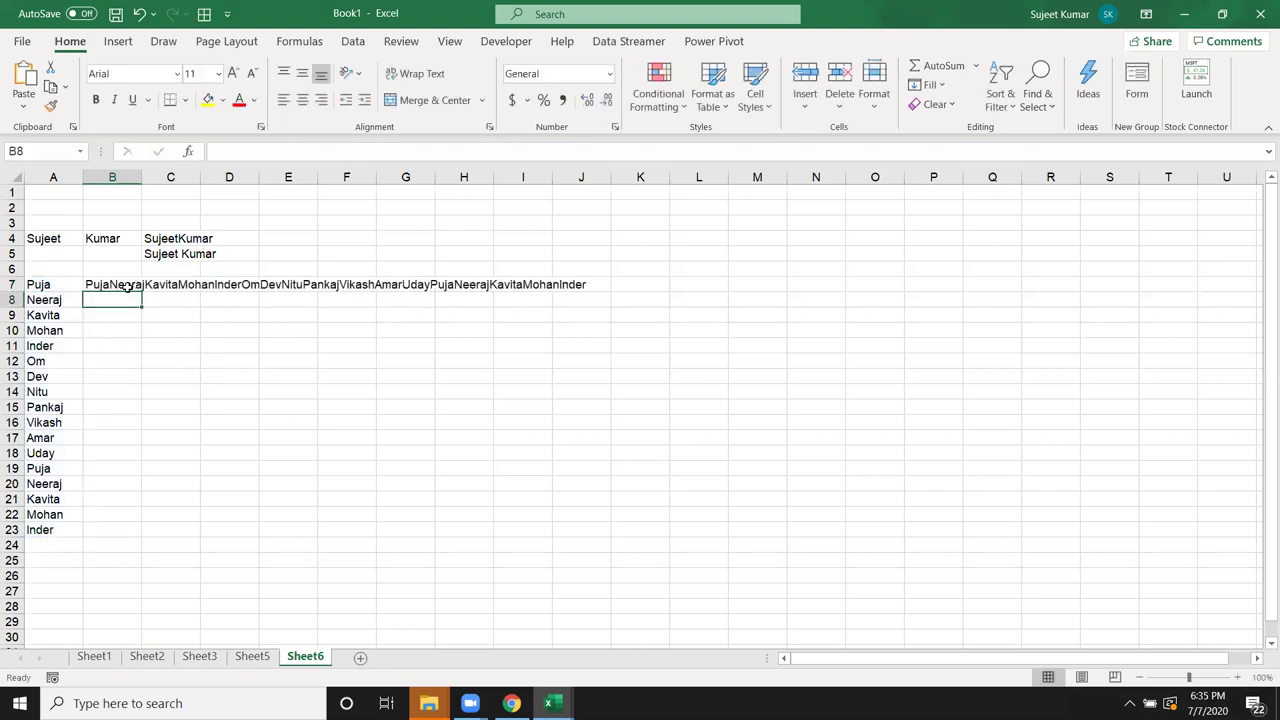
{"action": "left_click", "coordinate": [128, 287]}
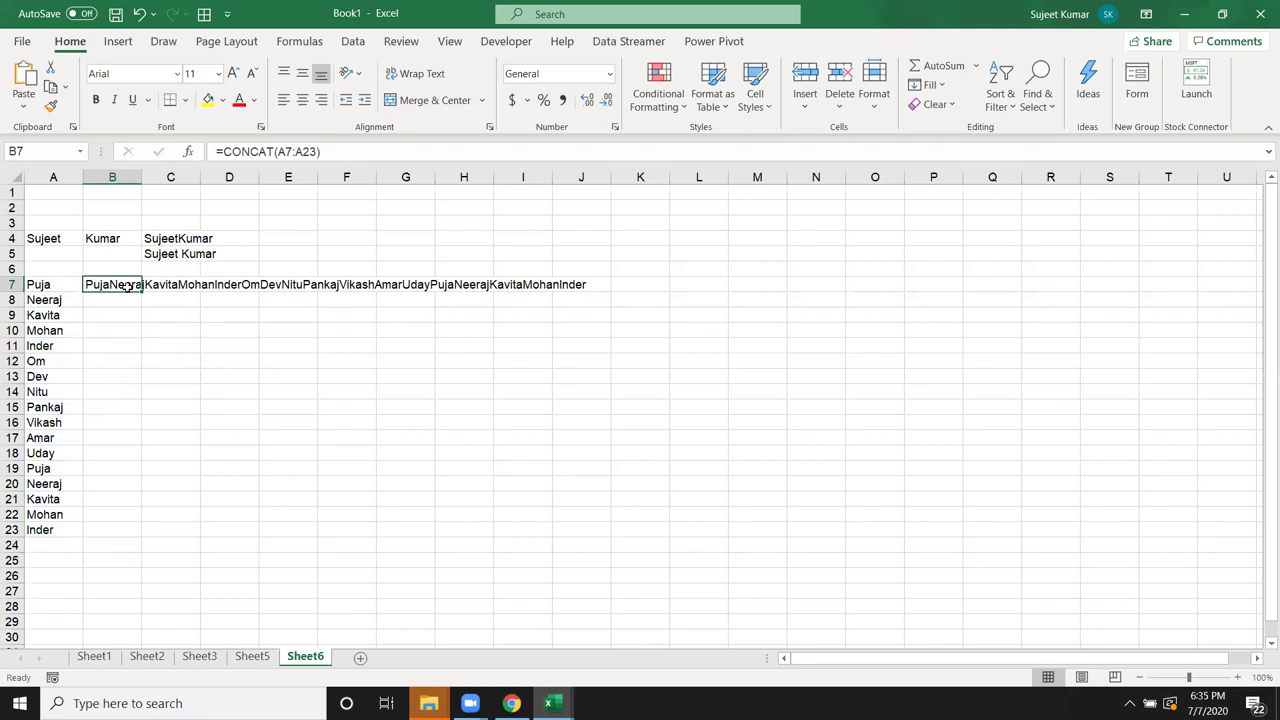
Step: Enter =TEXTJOIN(",",TRUE,A8:A23) in B8
{"action": "key", "text": "Down"}
{"action": "type", "text": "="}
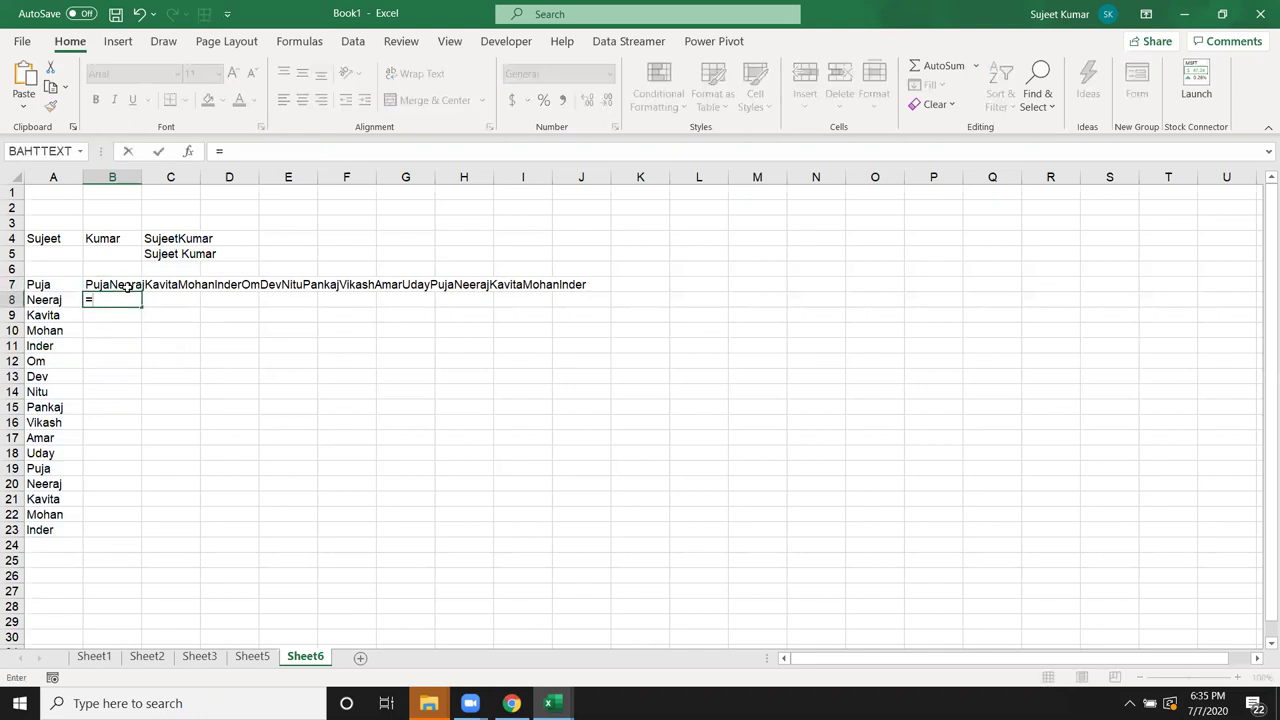
{"action": "type", "text": "te"}
{"action": "key", "text": "Down"}
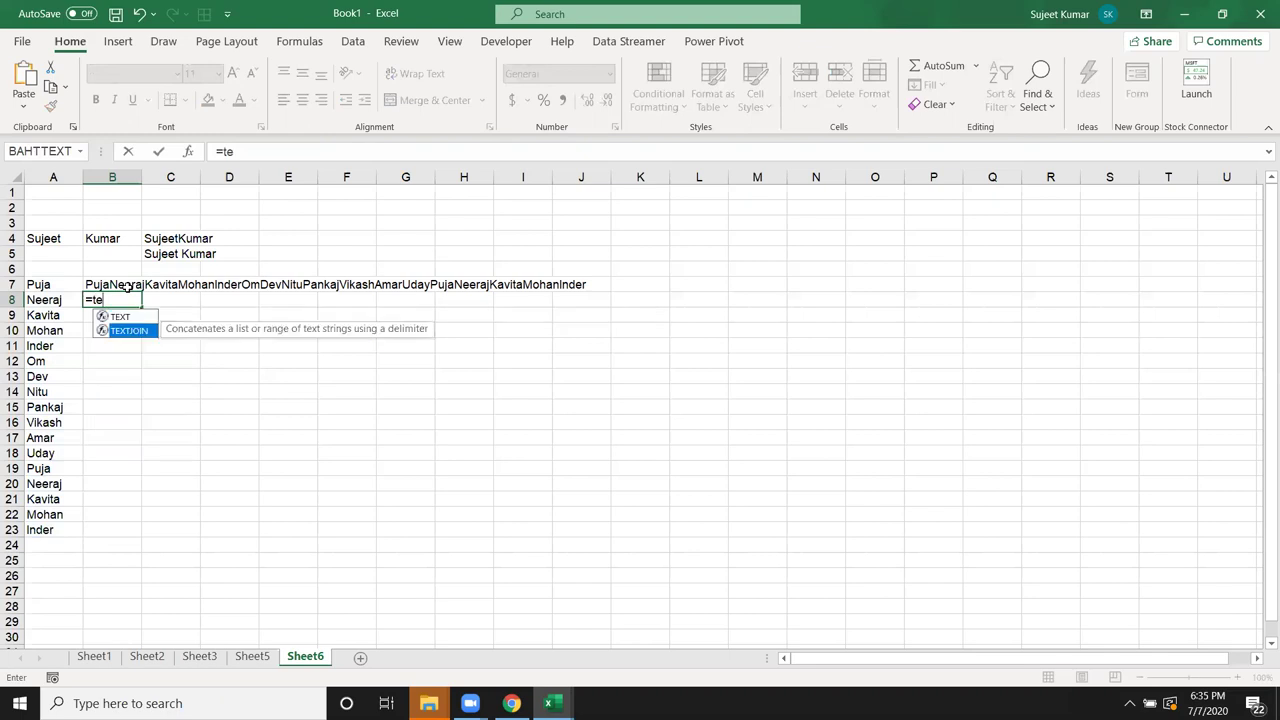
{"action": "key", "text": "Tab"}
{"action": "type", "text": "\",\""}
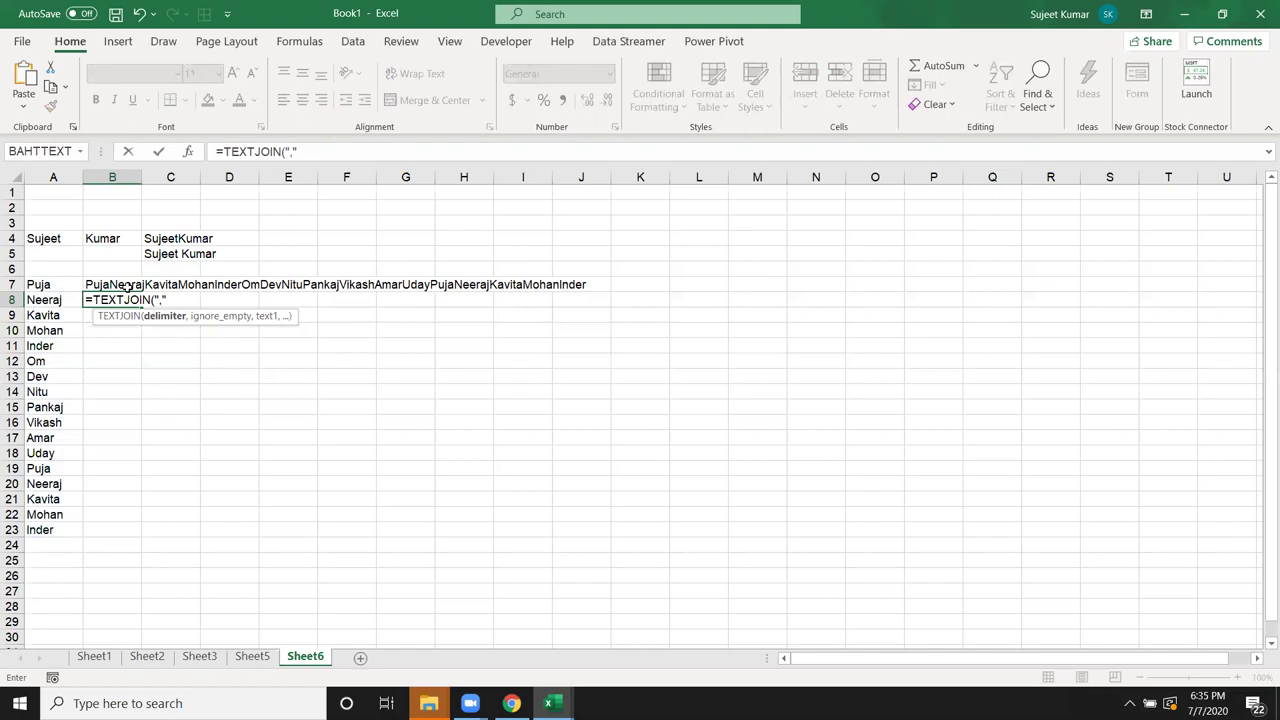
{"action": "type", "text": ","}
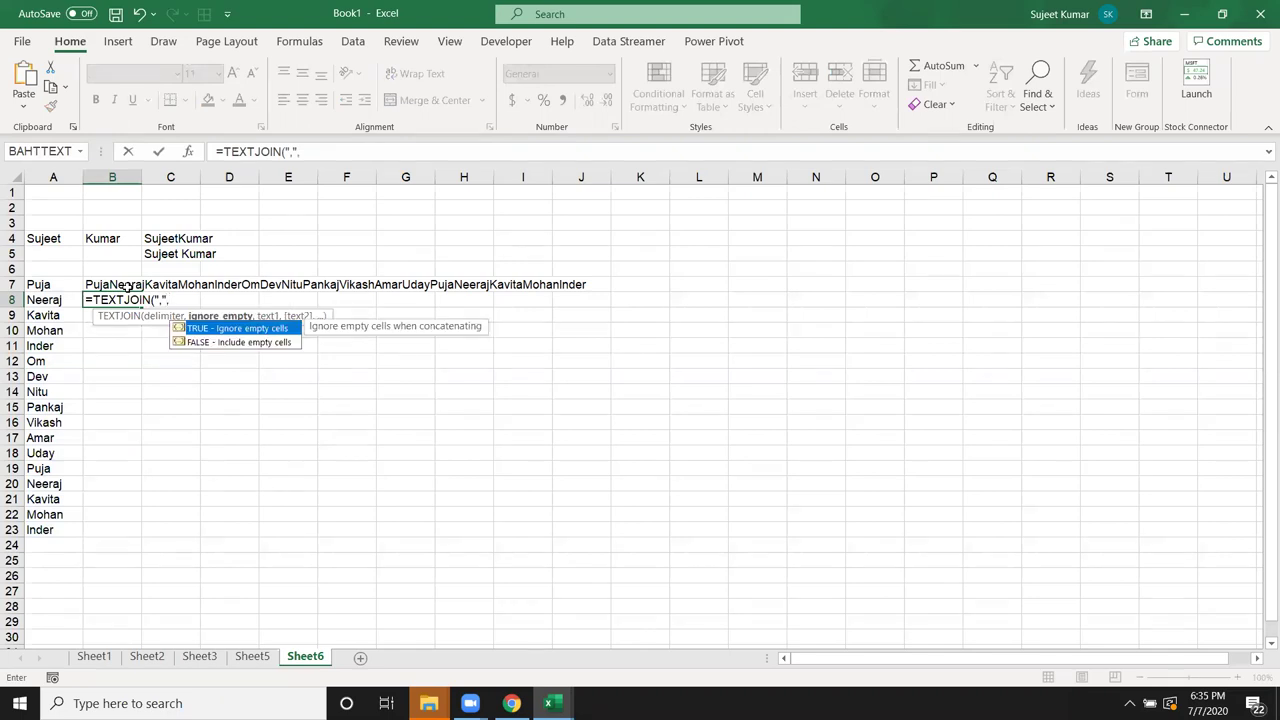
{"action": "key", "text": "Escape"}
{"action": "type", "text": "TRUE"}
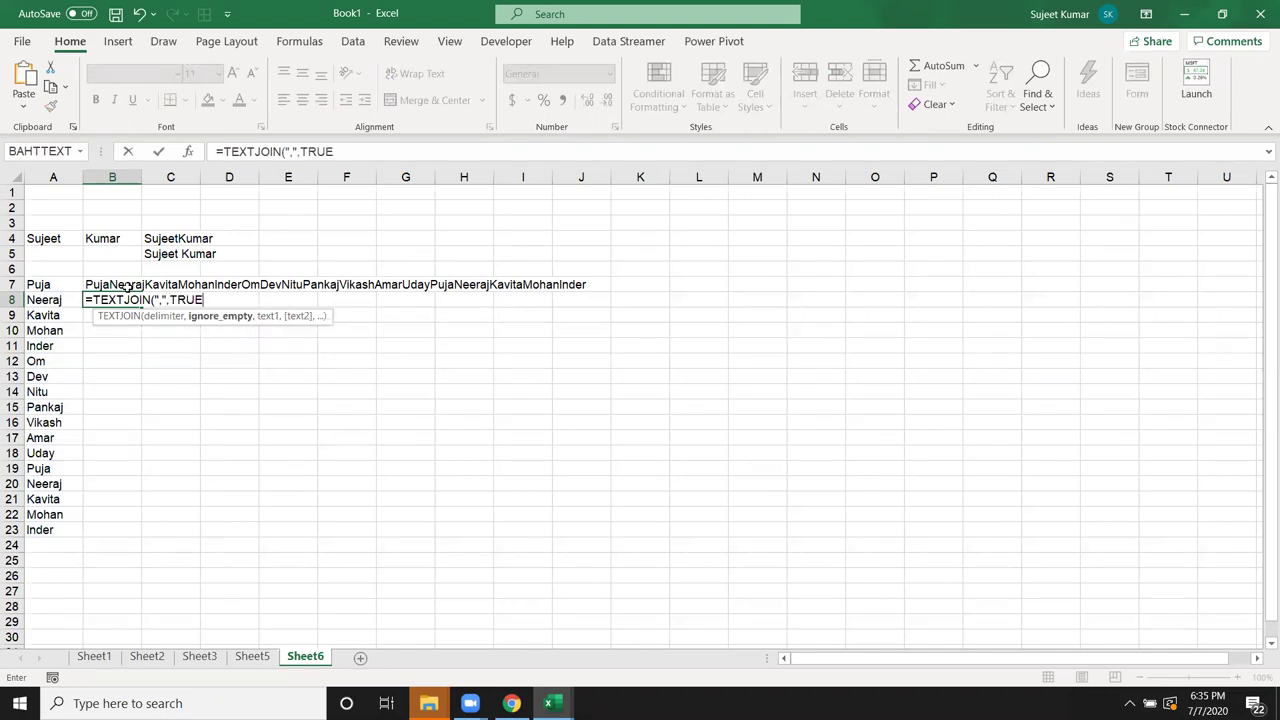
{"action": "type", "text": ","}
{"action": "key", "text": "Left"}
{"action": "key", "text": "ctrl+shift+Down"}
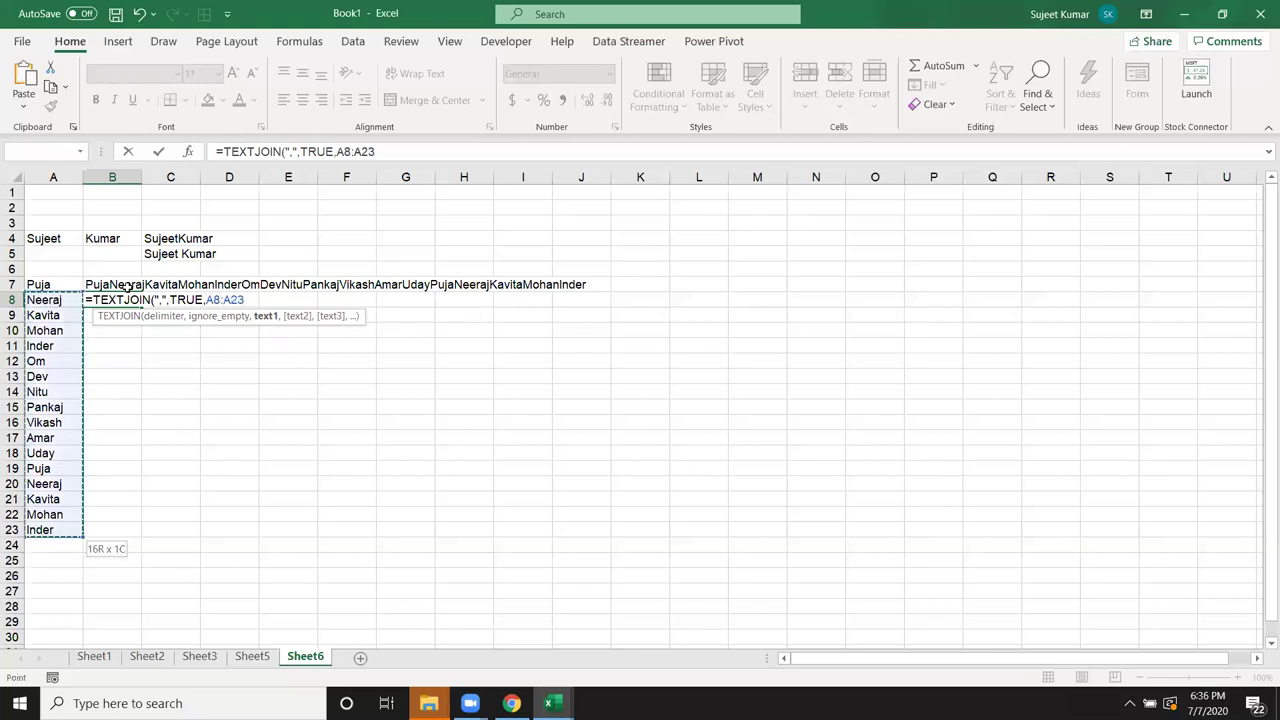
{"action": "key", "text": "Return"}
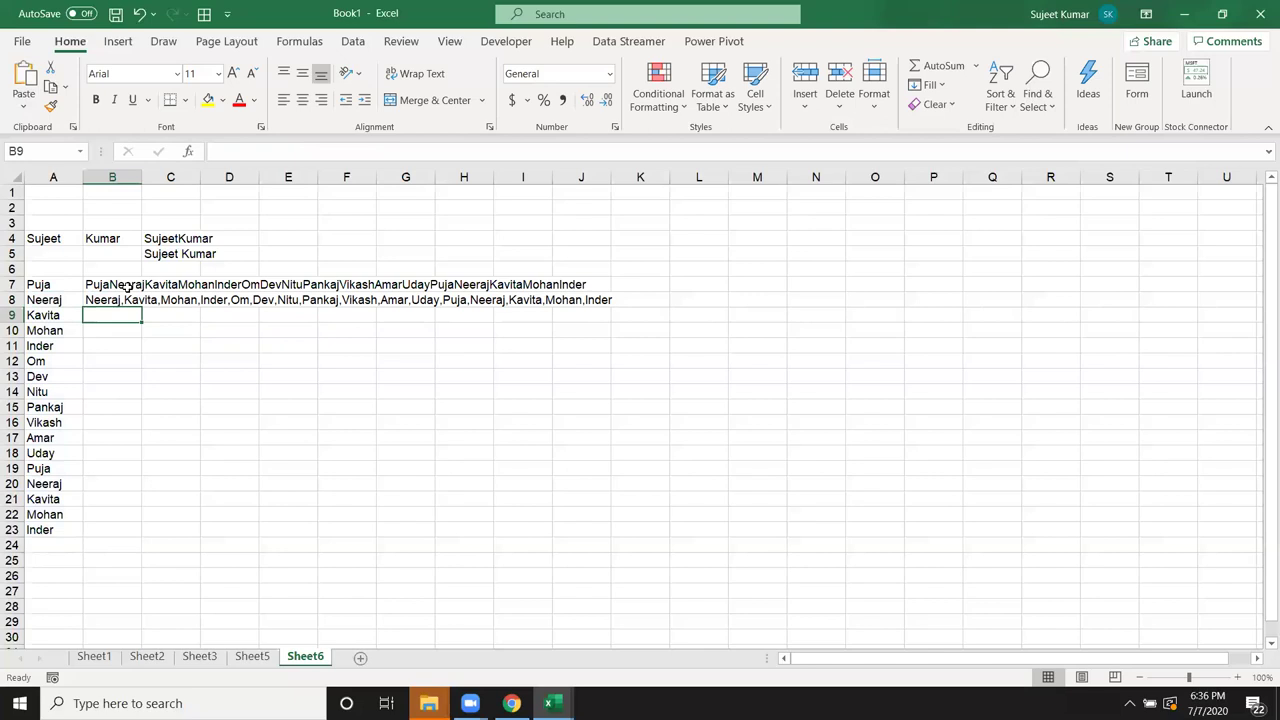
Step: Recheck the B8 TEXTJOIN formula in edit mode and confirm it
{"action": "key", "text": "Up"}
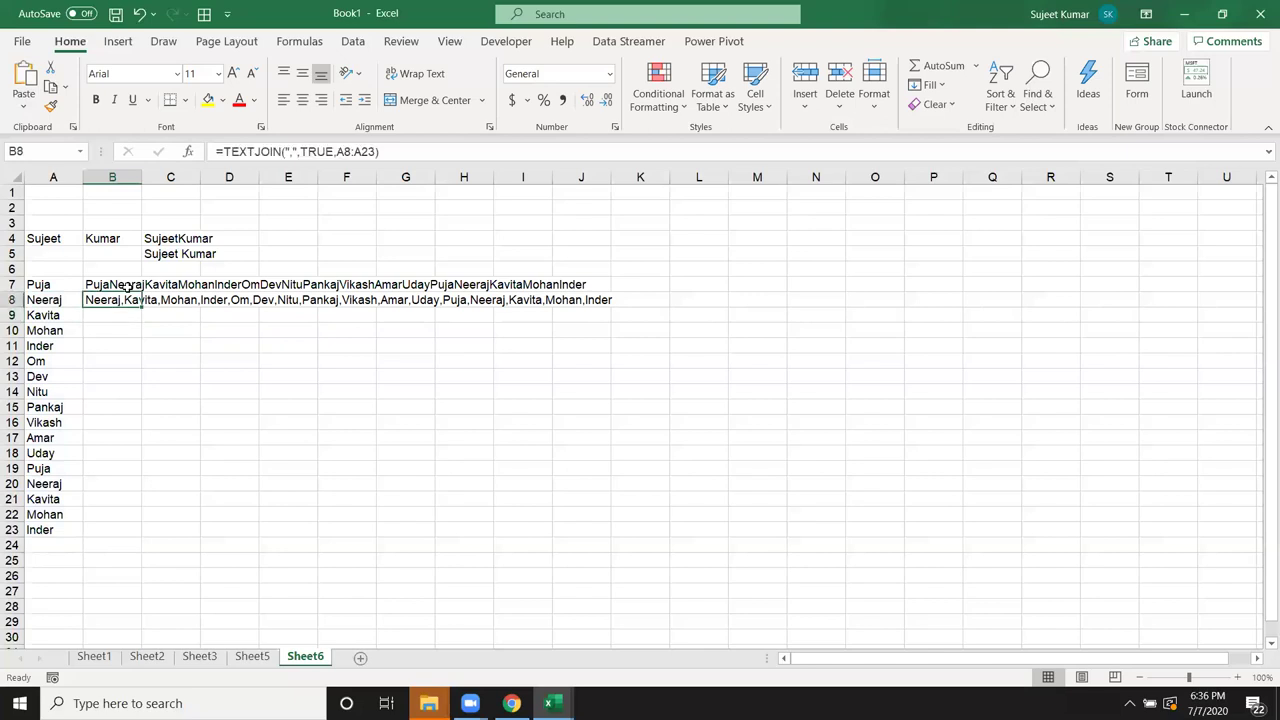
{"action": "key", "text": "F2"}
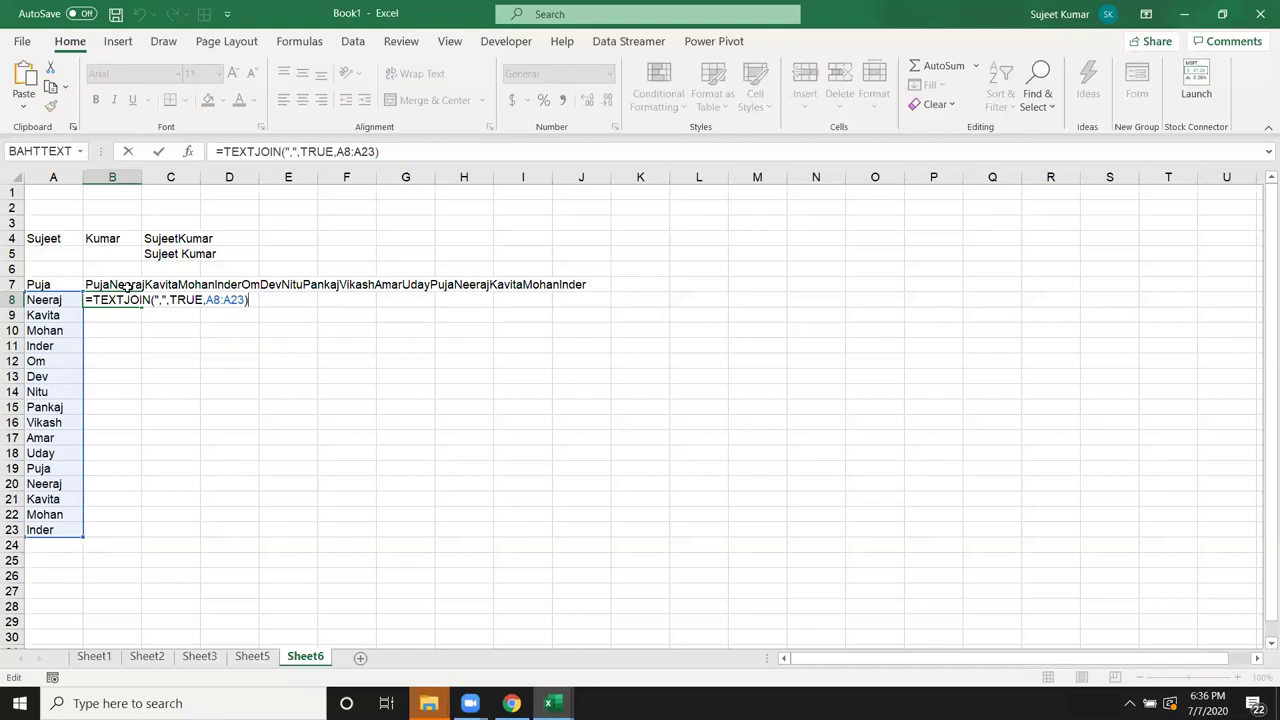
{"action": "key", "text": "Return"}
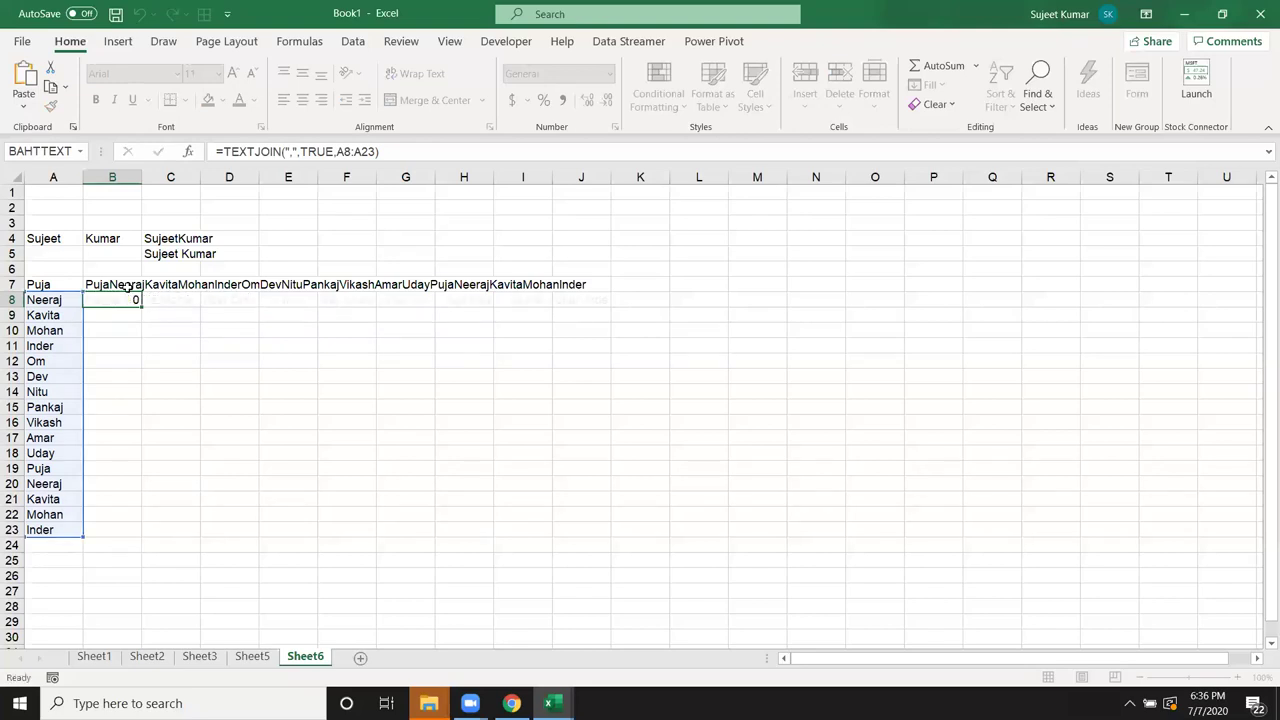
{"action": "left_click", "coordinate": [341, 376]}
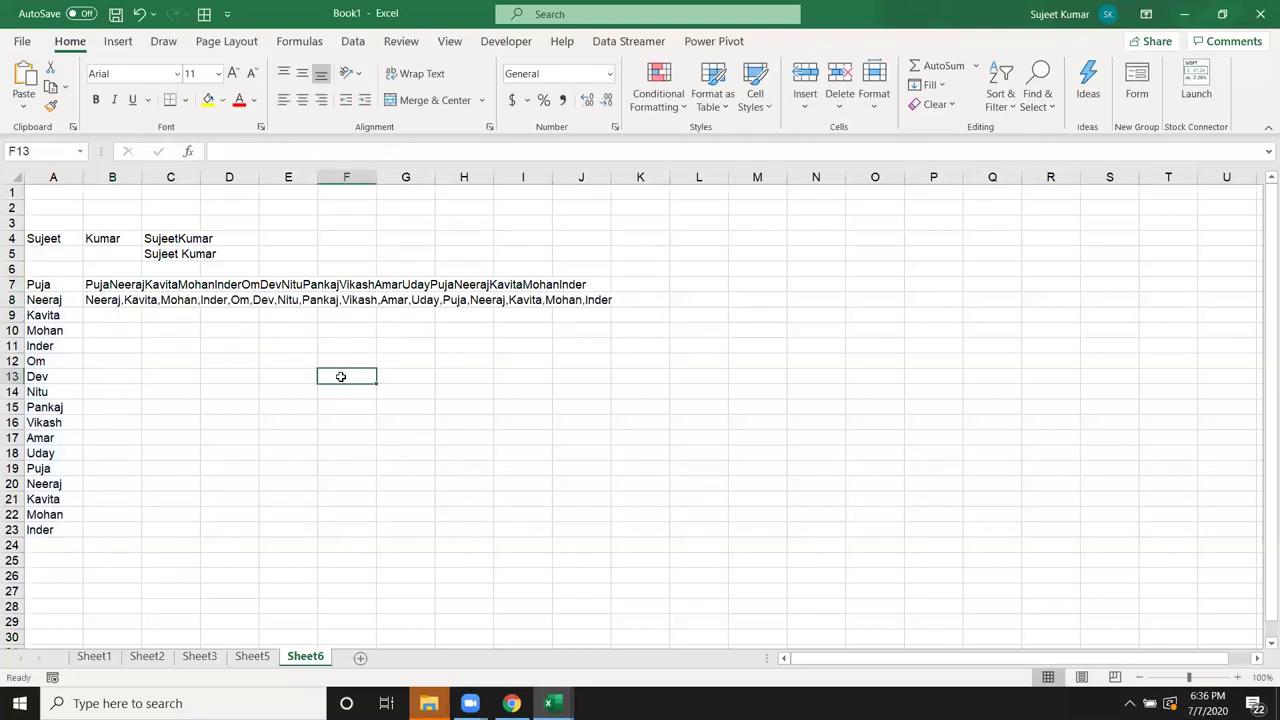
Step: Add the headers St and End in F13:G13
{"action": "type", "text": "Da"}
{"action": "key", "text": "BackSpace"}
{"action": "key", "text": "BackSpace"}
{"action": "type", "text": "St"}
{"action": "key", "text": "Tab"}
{"action": "type", "text": "E"}
{"action": "key", "text": "BackSpace"}
{"action": "type", "text": "End"}
{"action": "key", "text": "Return"}
Step: Enter start date 1-Jan in F14 and today's date, 7/7/2020, in G14
{"action": "type", "text": "1"}
{"action": "type", "text": "/1"}
{"action": "key", "text": "ctrl+Return"}
{"action": "key", "text": "Right"}
{"action": "key", "text": "ctrl+semicolon"}
{"action": "key", "text": "Tab"}
Step: Enter =F14&" To "&G14 in H14, which shows 43831 To 44019
{"action": "key", "text": "Up"}
{"action": "key", "text": "Down"}
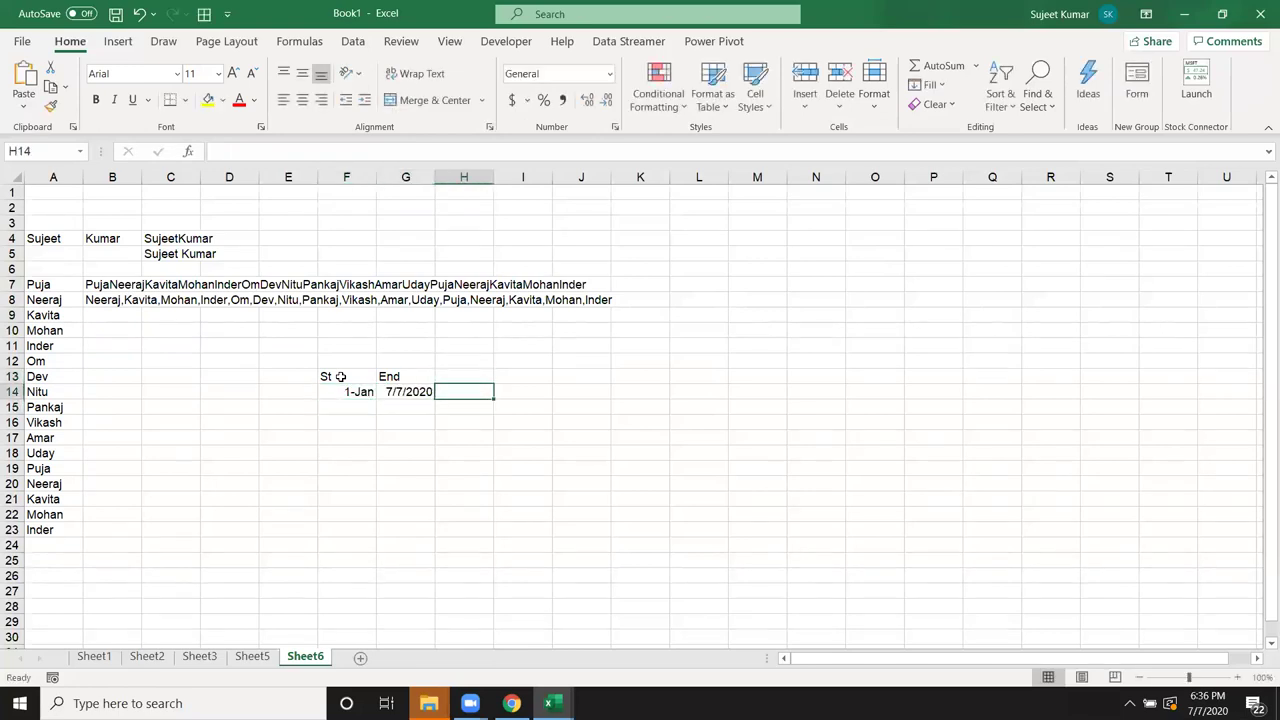
{"action": "type", "text": "="}
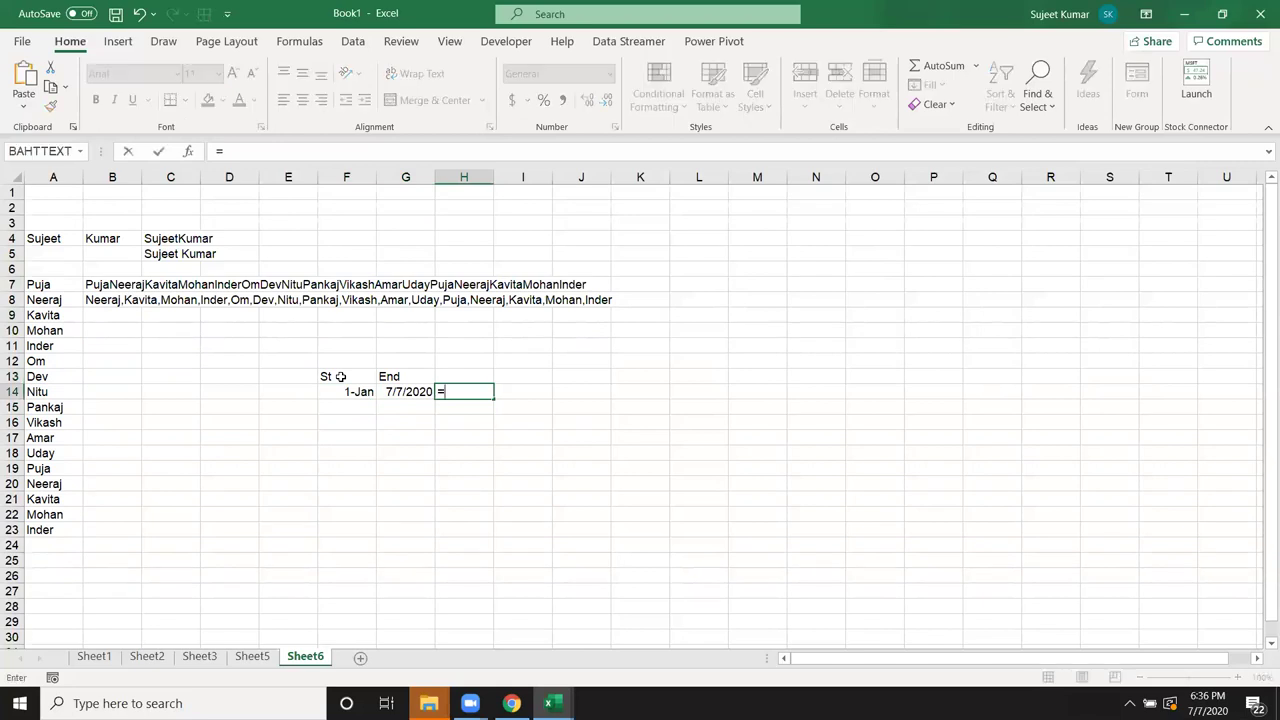
{"action": "key", "text": "Left"}
{"action": "key", "text": "Left"}
{"action": "type", "text": "&"}
{"action": "type", "text": "-"}
{"action": "key", "text": "BackSpace"}
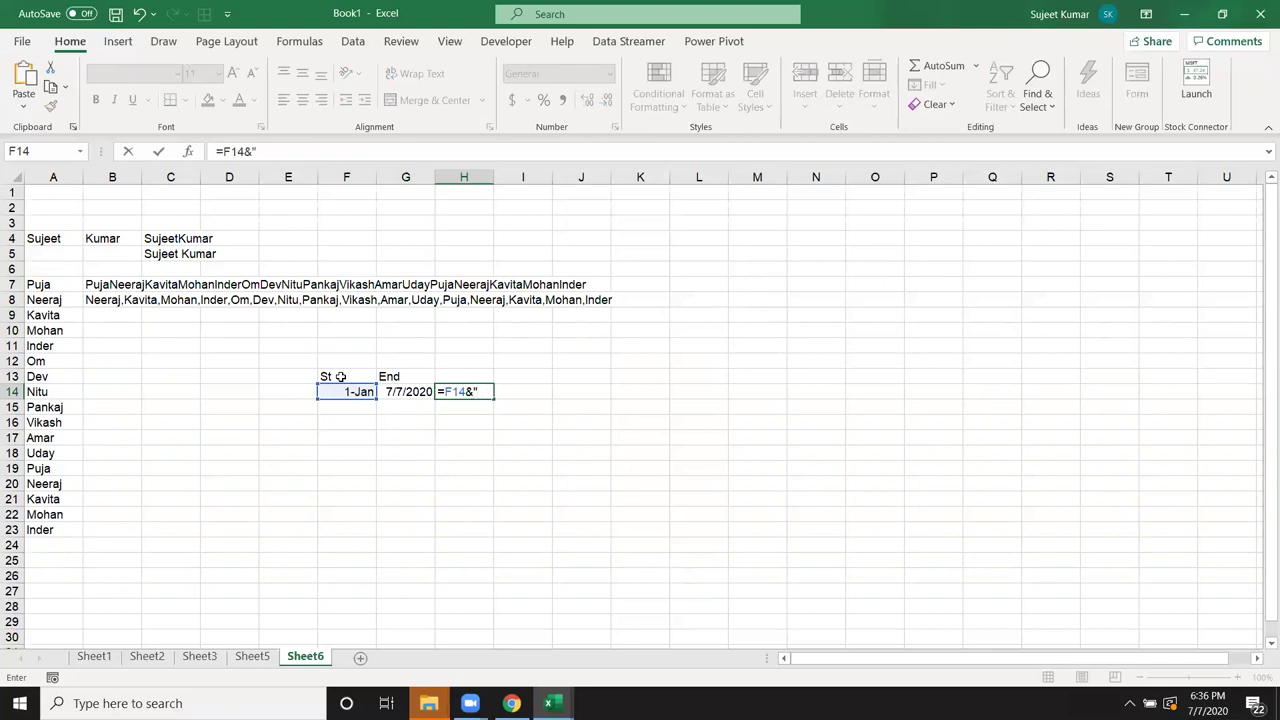
{"action": "type", "text": "To "}
{"action": "type", "text": "&"}
{"action": "key", "text": "Left"}
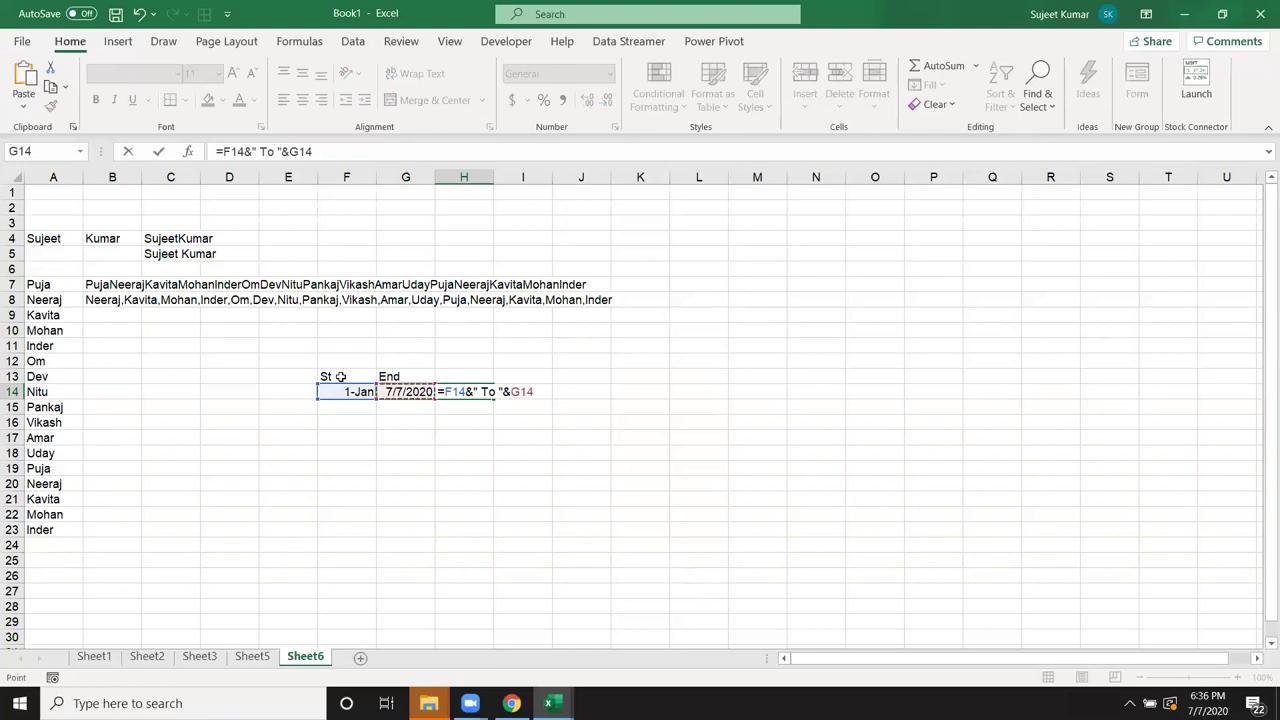
{"action": "key", "text": "Return"}
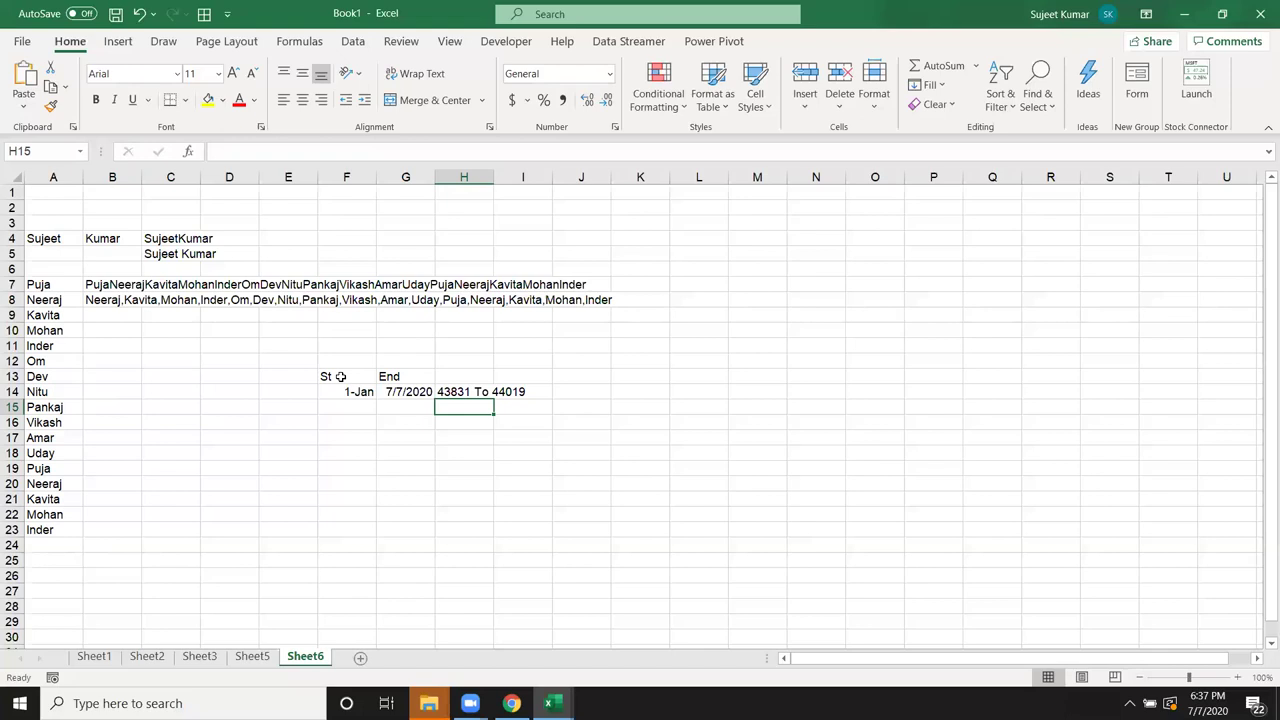
{"action": "key", "text": "Up"}
{"action": "key", "text": "Left"}
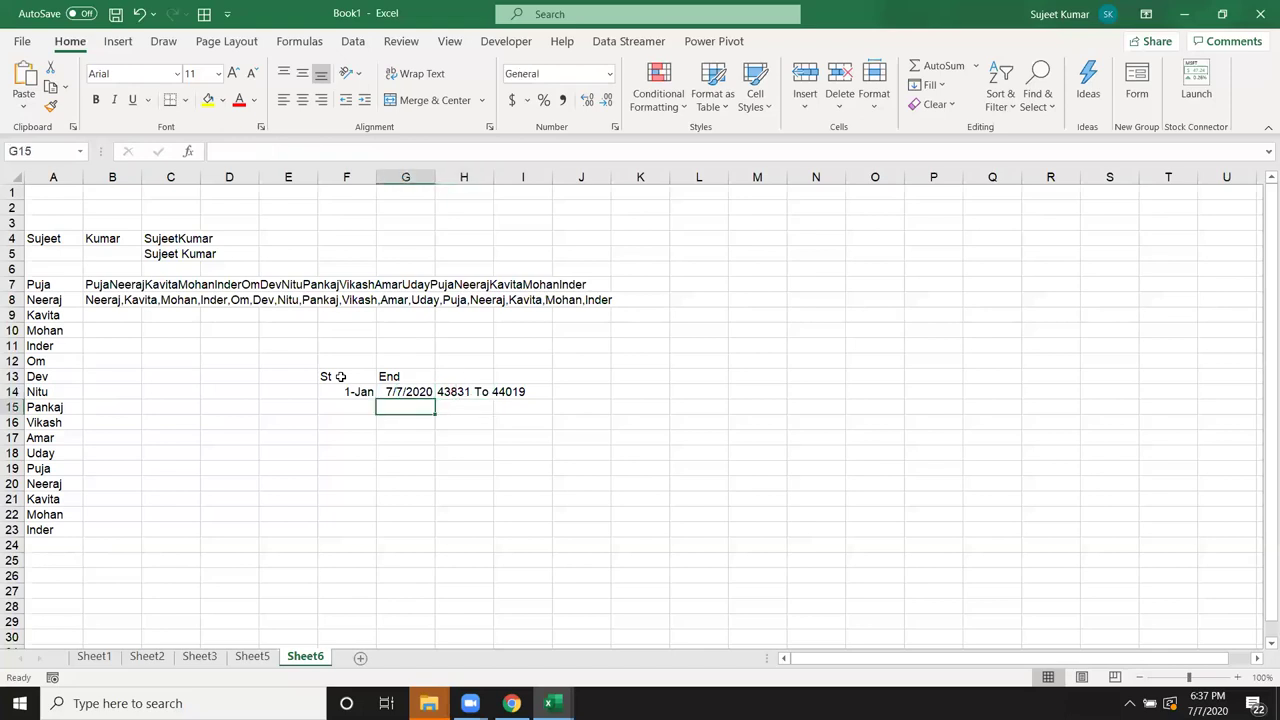
{"action": "key", "text": "Right"}
{"action": "key", "text": "Down"}
{"action": "key", "text": "Up"}
{"action": "key", "text": "F2"}
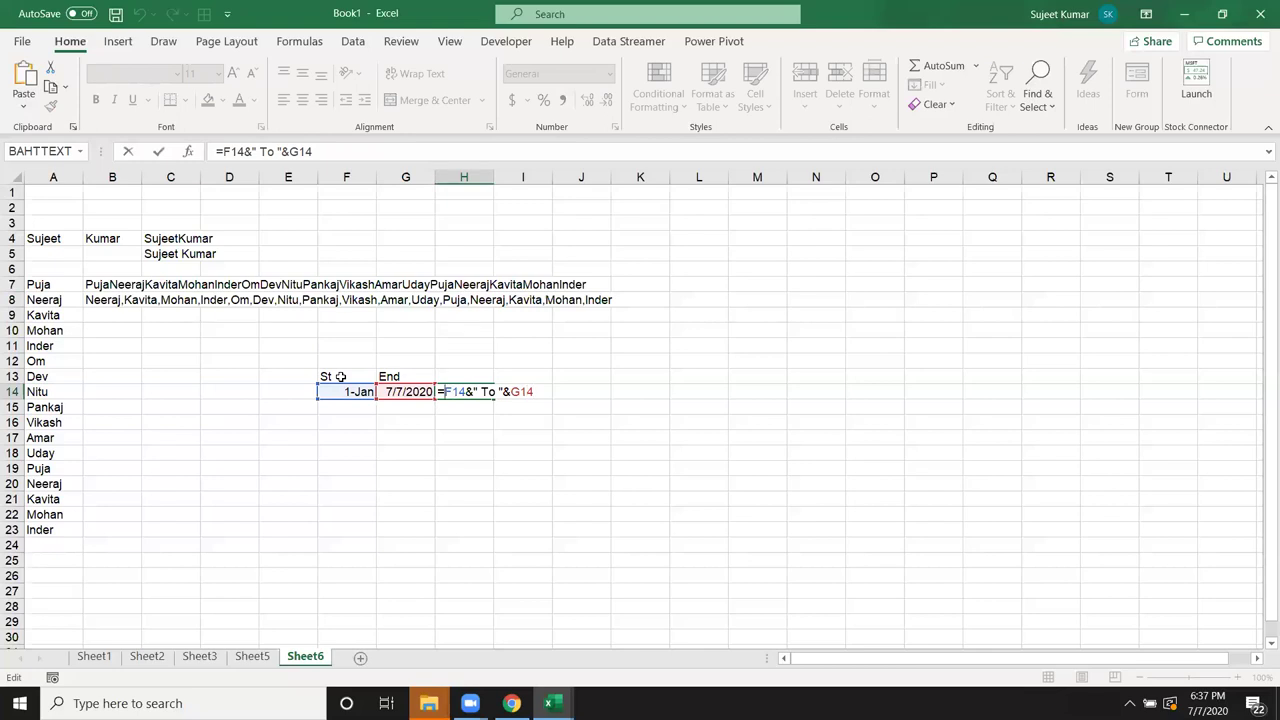
Step: Wrap both H14 date references in TEXT(…,"DD-MMM-YY") to read 01-Jan-20 To 07-Jul-20
{"action": "type", "text": "te"}
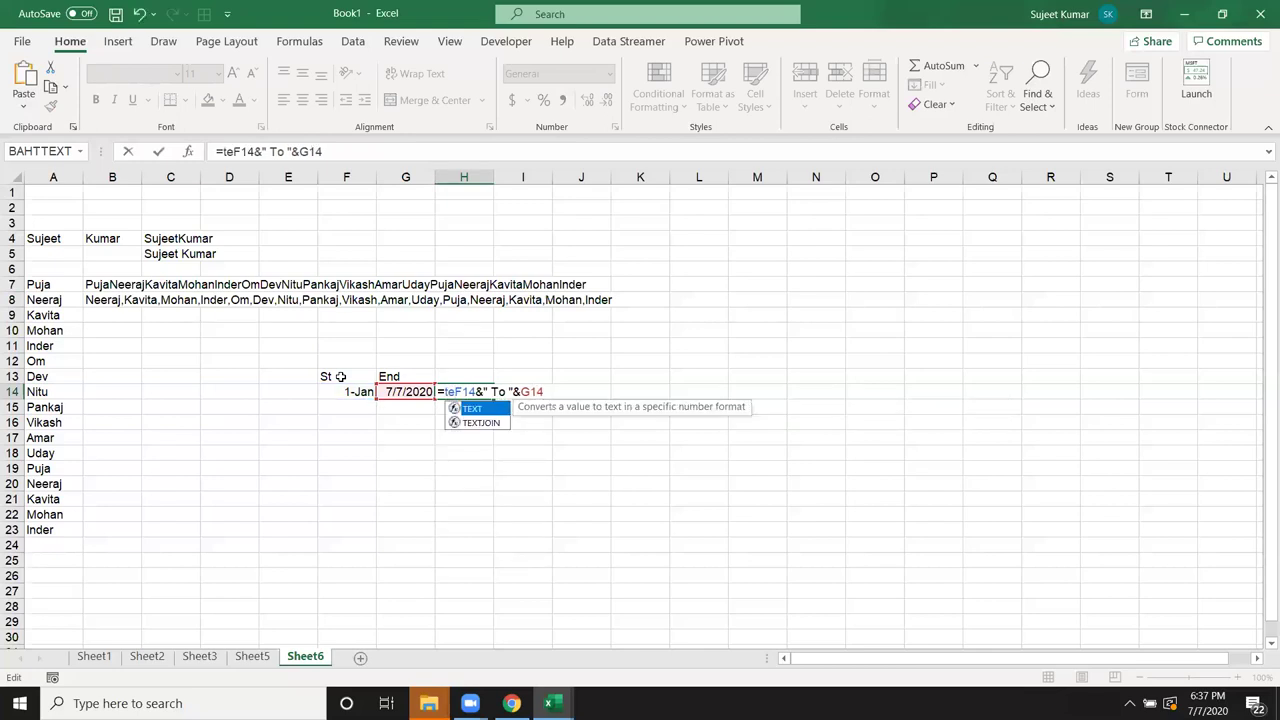
{"action": "key", "text": "Tab"}
{"action": "key", "text": "Right"}
{"action": "type", "text": ","}
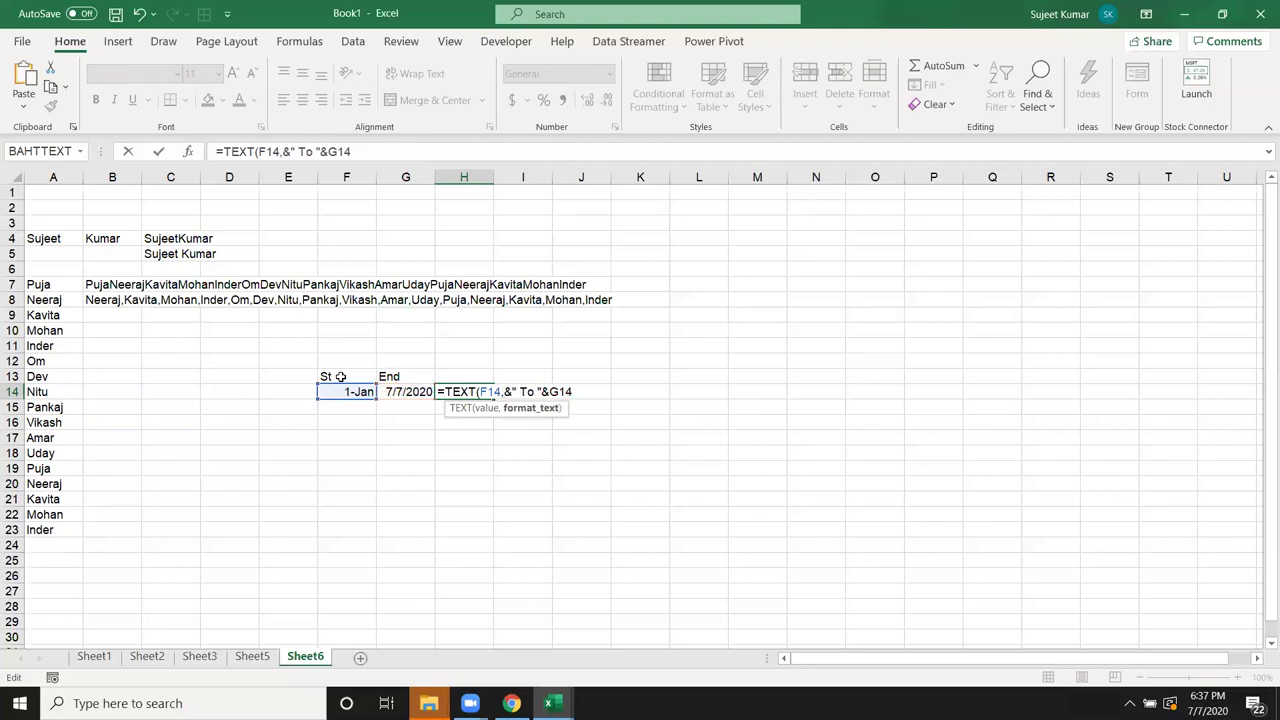
{"action": "type", "text": "\""}
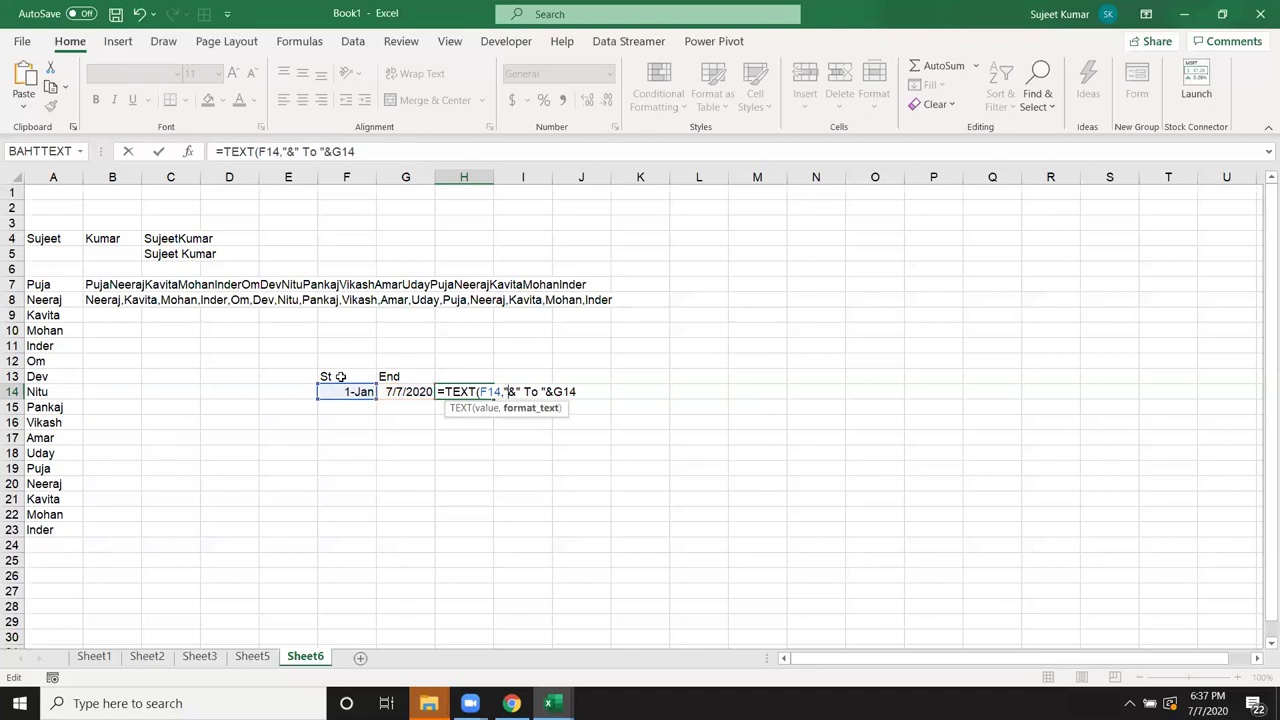
{"action": "type", "text": "DD-MMM"}
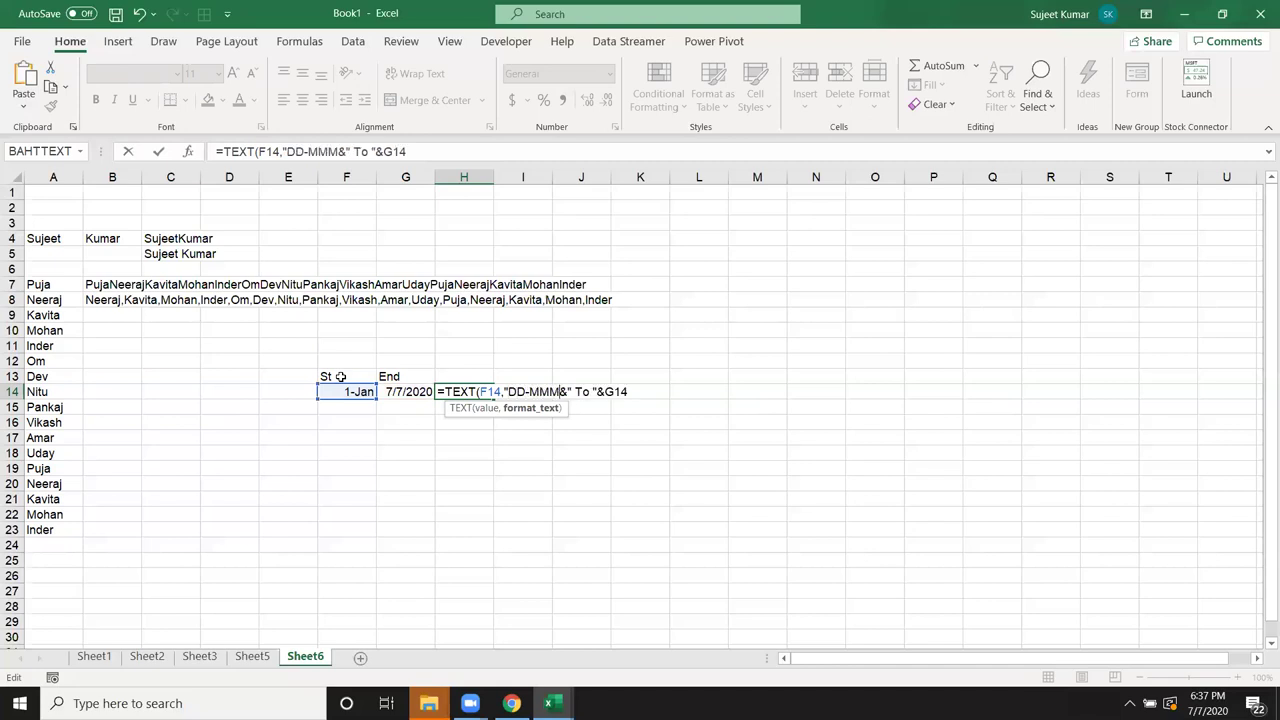
{"action": "type", "text": "-YY"}
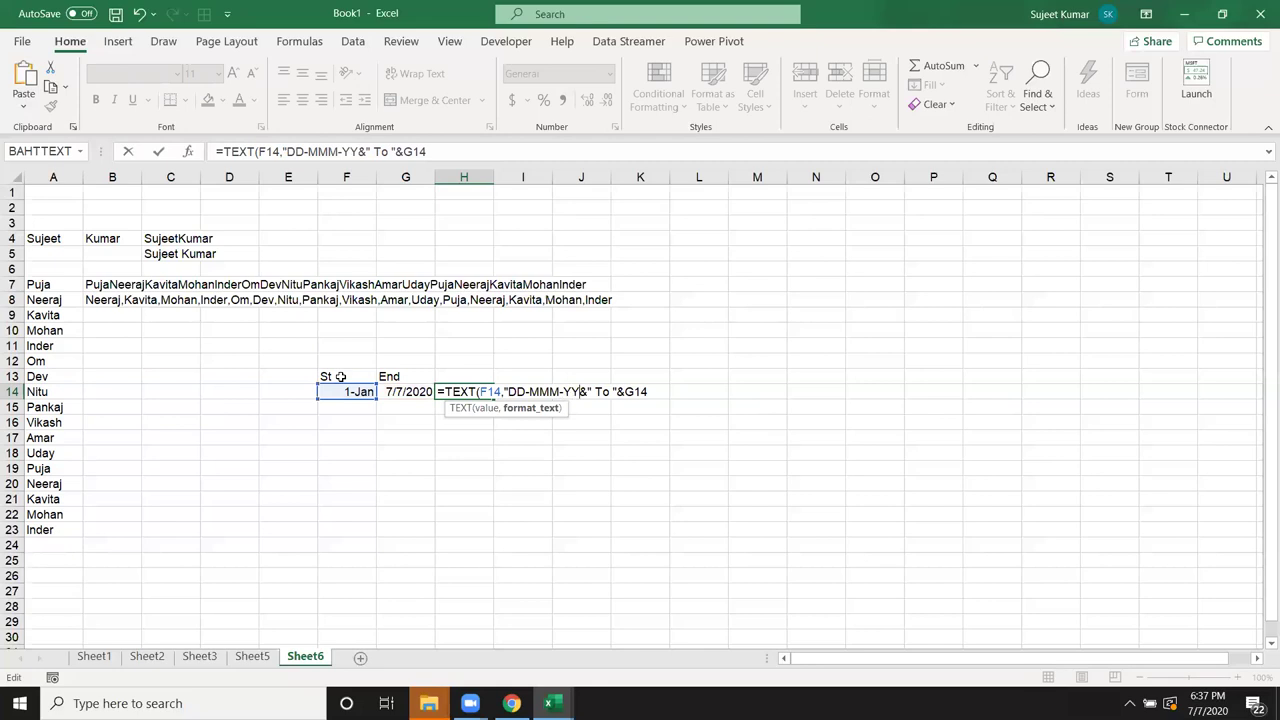
{"action": "type", "text": "\")&\" To \"&"}
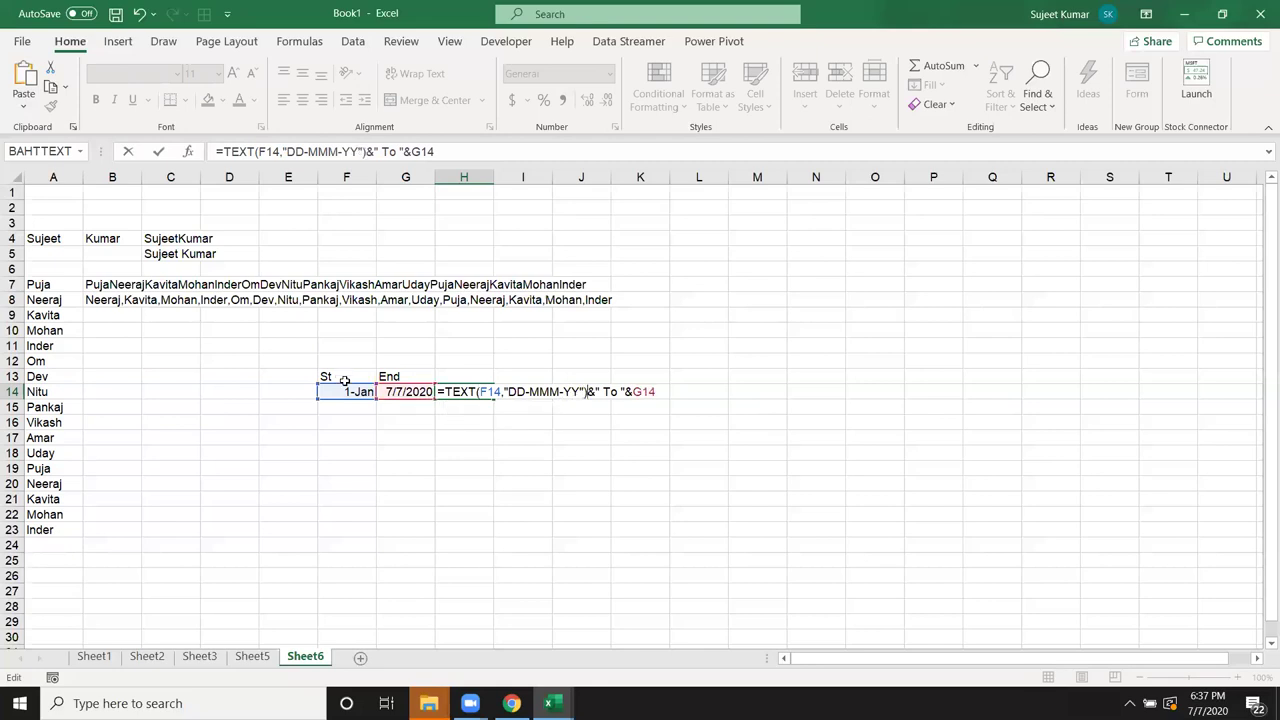
{"action": "type", "text": "te"}
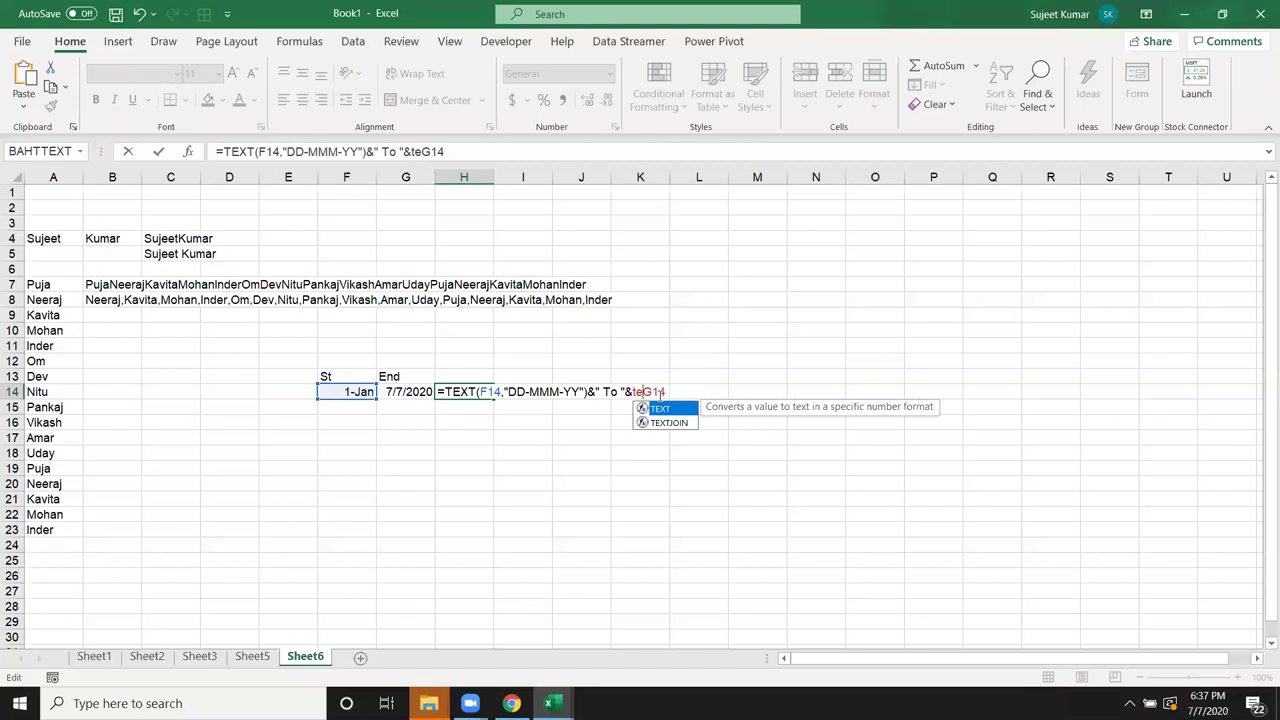
{"action": "key", "text": "Tab"}
{"action": "type", "text": ",\"DD-MMM-"}
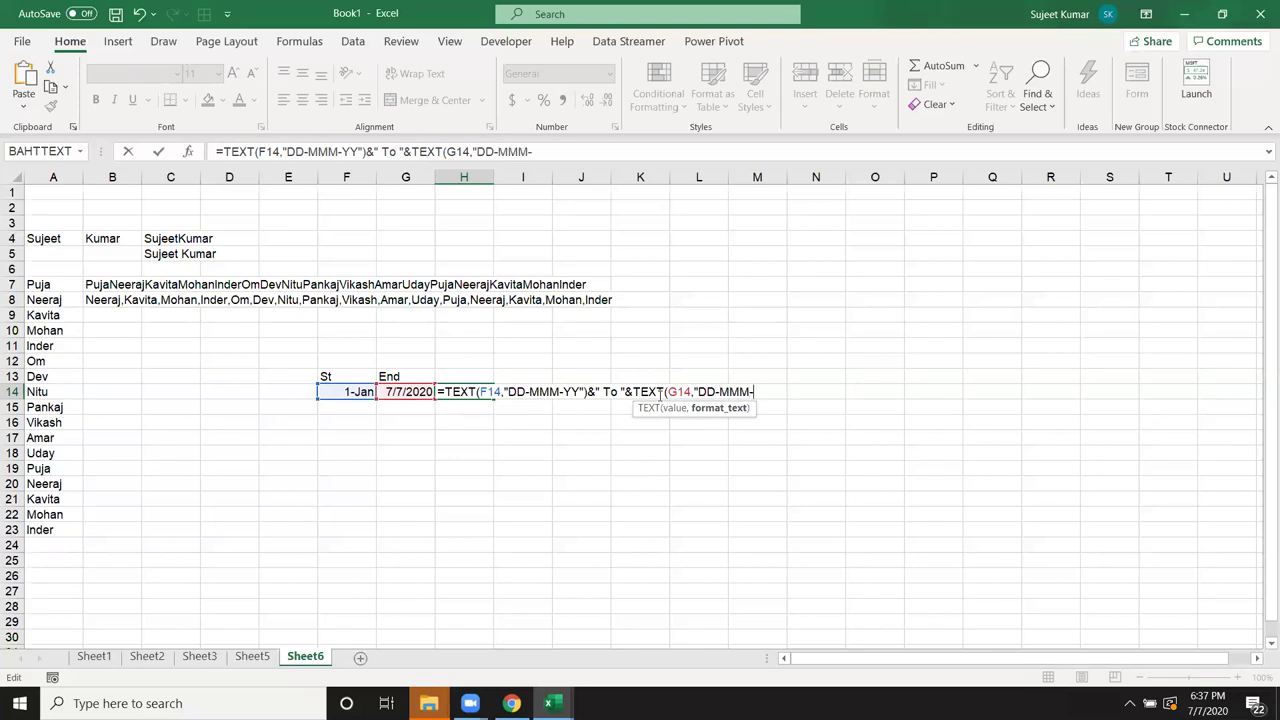
{"action": "type", "text": "YY\")"}
{"action": "key", "text": "ctrl+Return"}
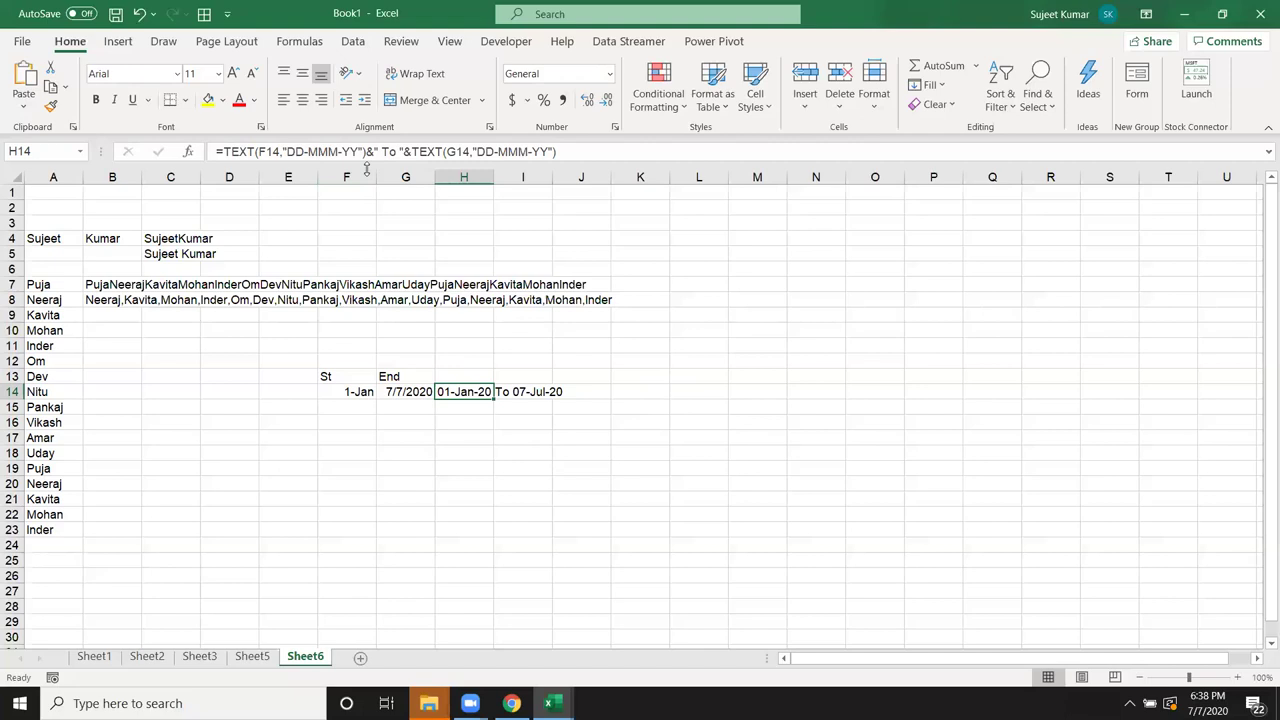
Step: Check the end date in G14 and select the data block A1:J22
{"action": "left_click", "coordinate": [420, 392]}
{"action": "left_click", "coordinate": [480, 395]}
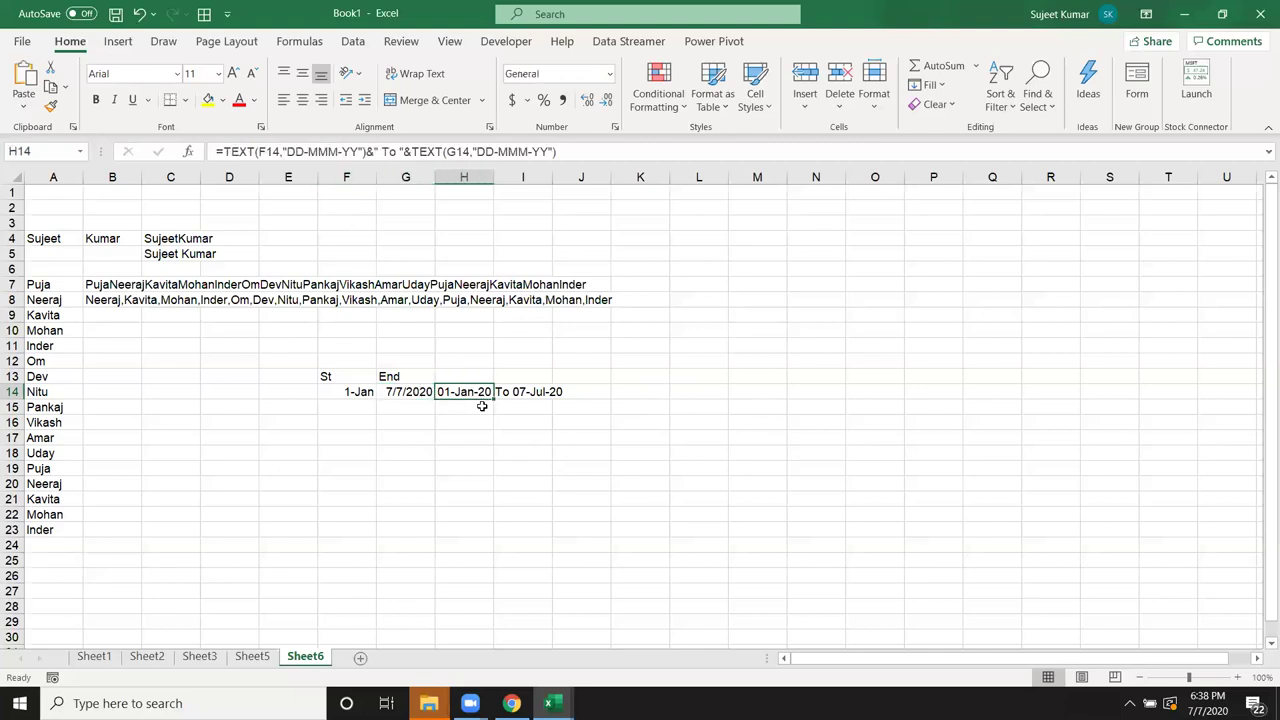
{"action": "left_click", "coordinate": [402, 391]}
{"action": "left_click_drag", "start_coordinate": [610, 516], "coordinate": [40, 192]}
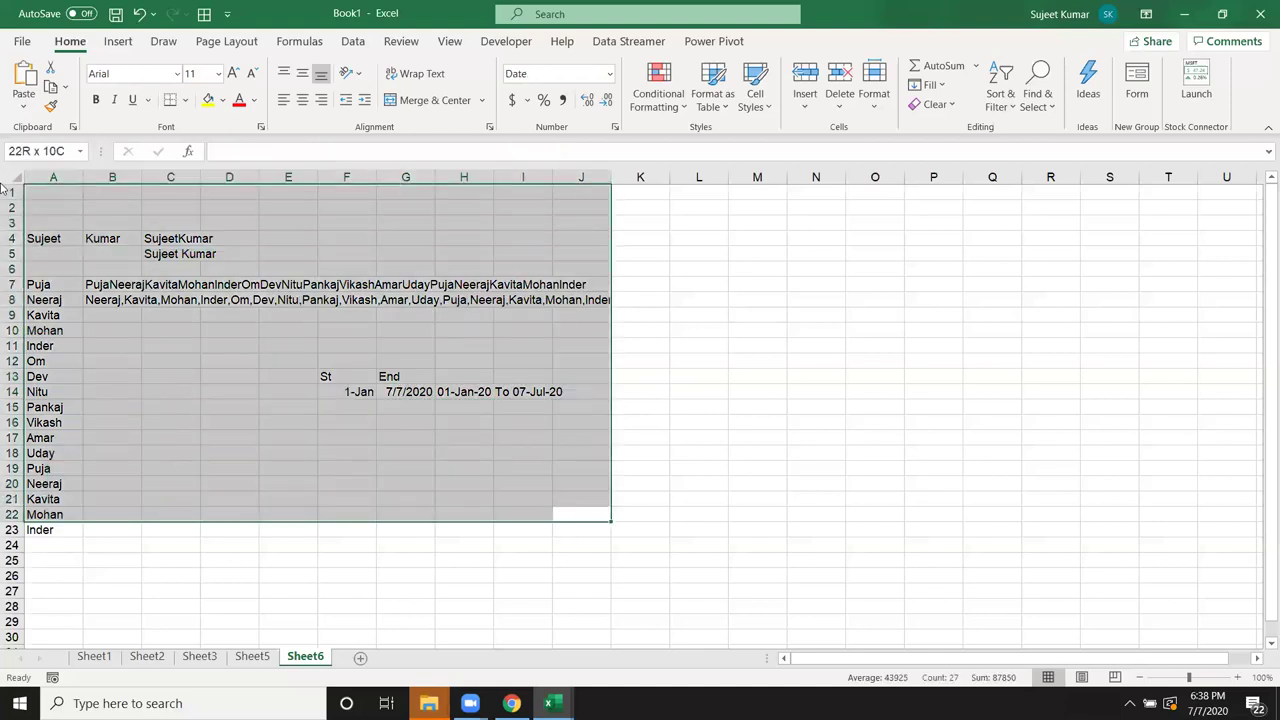
{"action": "left_click_drag", "start_coordinate": [563, 546], "coordinate": [48, 192]}
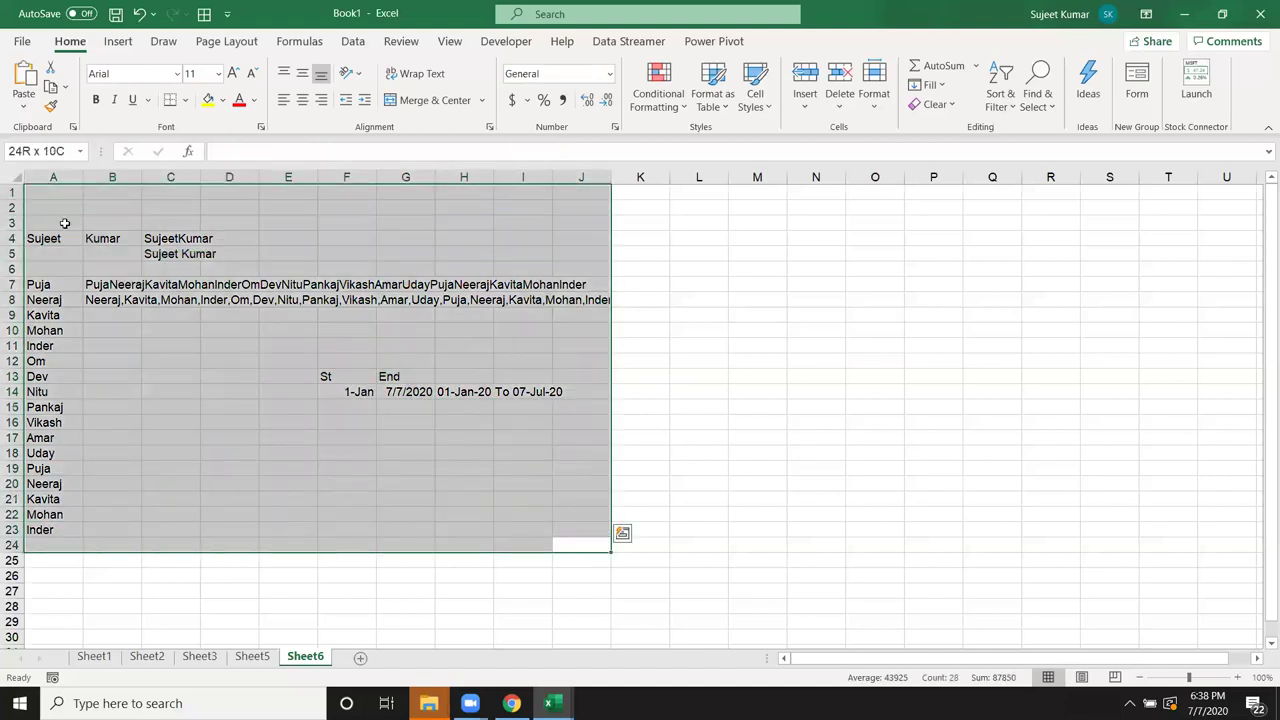
Step: Enter 123.369.852 in B28 and widen column B slightly
{"action": "scroll", "coordinate": [179, 451], "scroll_direction": "down", "scroll_amount": 3}
{"action": "scroll", "coordinate": [150, 440], "scroll_direction": "down", "scroll_amount": 3}
{"action": "left_click", "coordinate": [94, 424]}
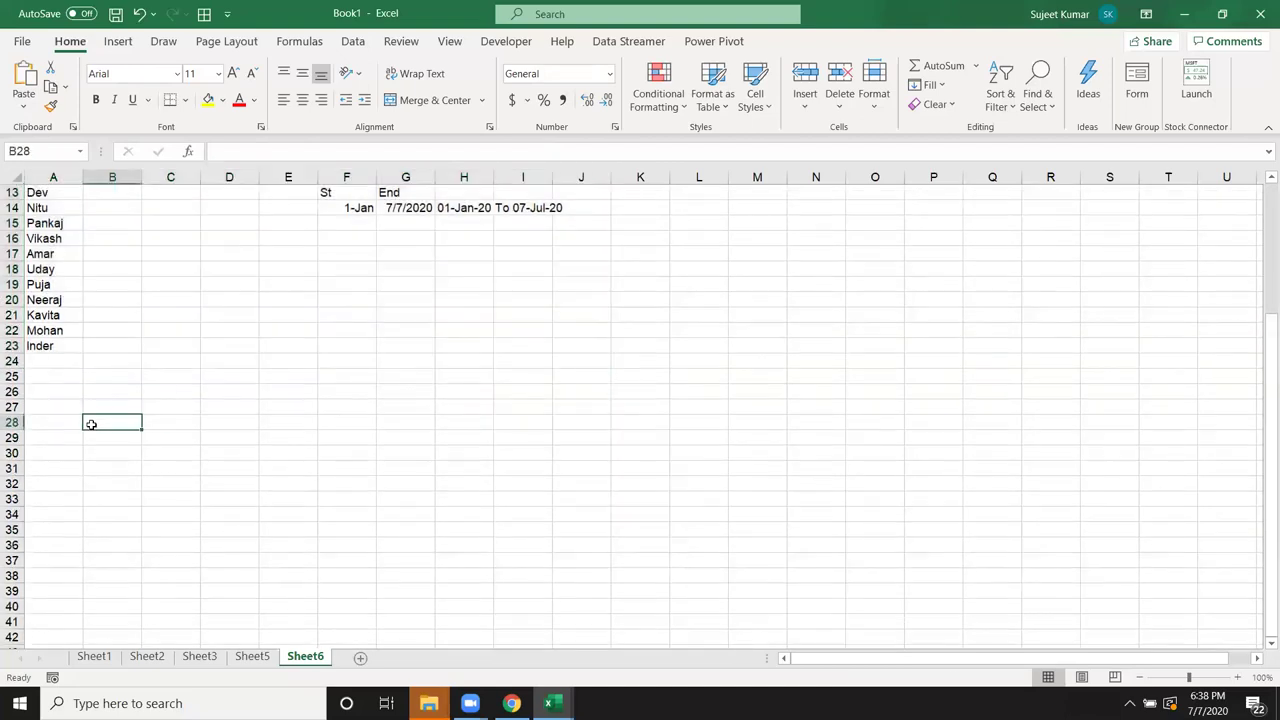
{"action": "type", "text": "123.369.852"}
{"action": "key", "text": "Return"}
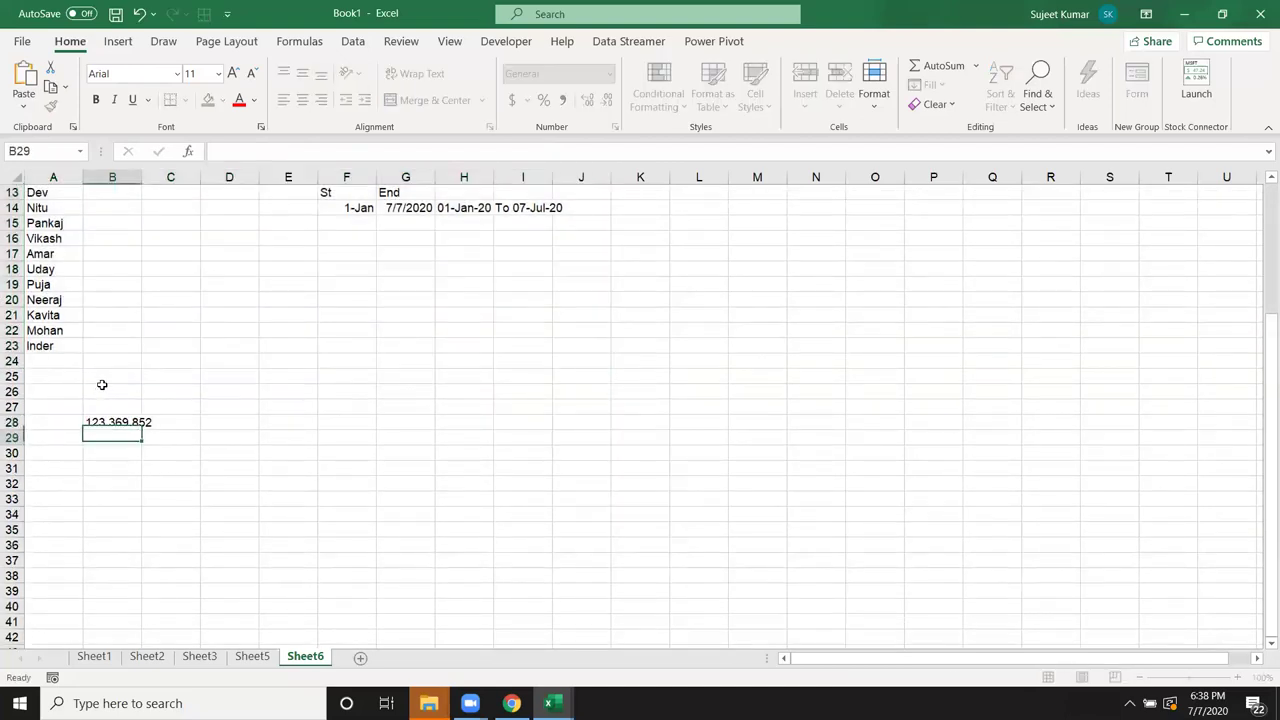
{"action": "double_click", "coordinate": [138, 177]}
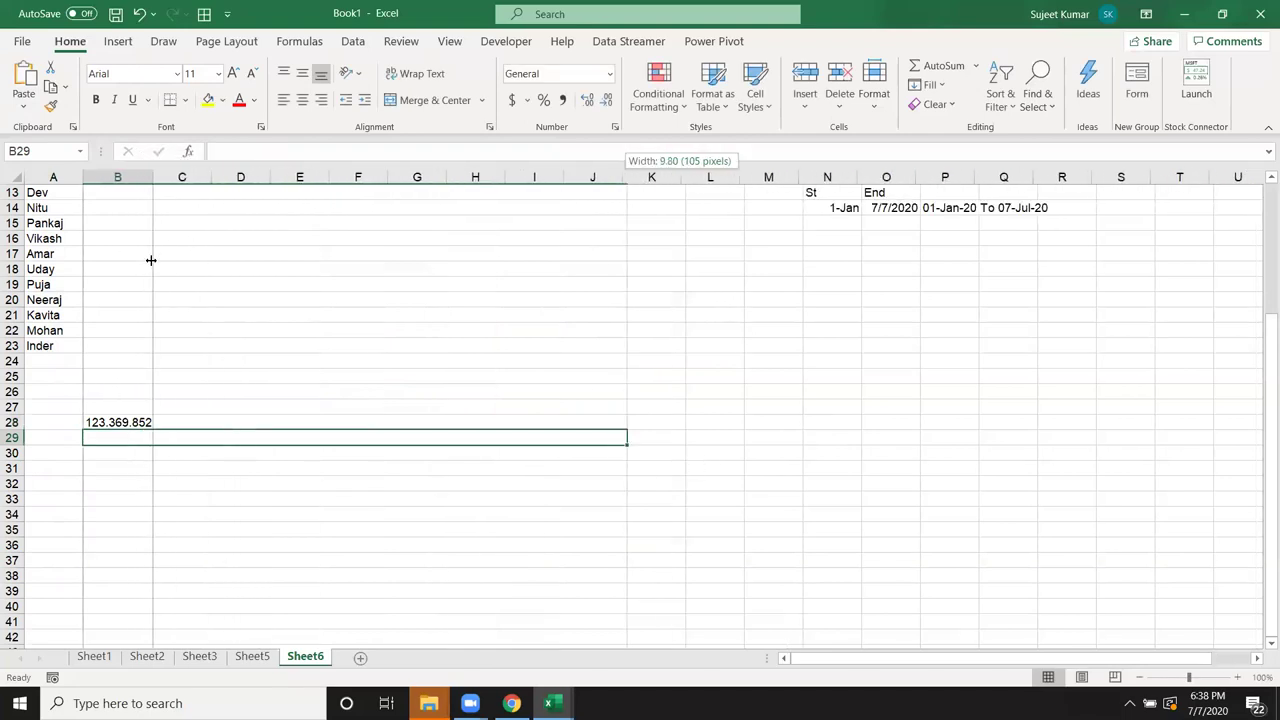
{"action": "left_click_drag", "start_coordinate": [615, 177], "coordinate": [152, 263]}
{"action": "left_click", "coordinate": [193, 420]}
Step: Enter =LEFT(B28,3) in C29 to extract the first digit group 123
{"action": "key", "text": "Down"}
{"action": "type", "text": "=lef"}
{"action": "key", "text": "Tab"}
{"action": "key", "text": "Left"}
{"action": "key", "text": "Up"}
{"action": "type", "text": ",3\""}
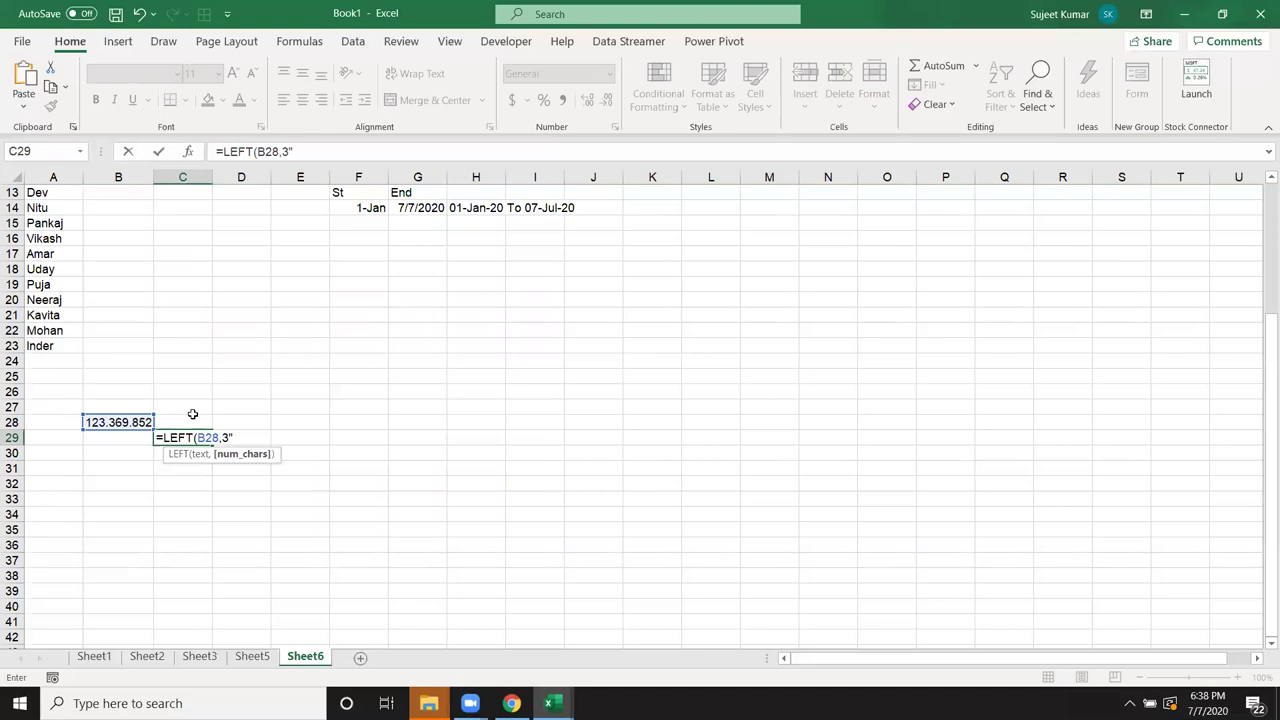
{"action": "type", "text": ")"}
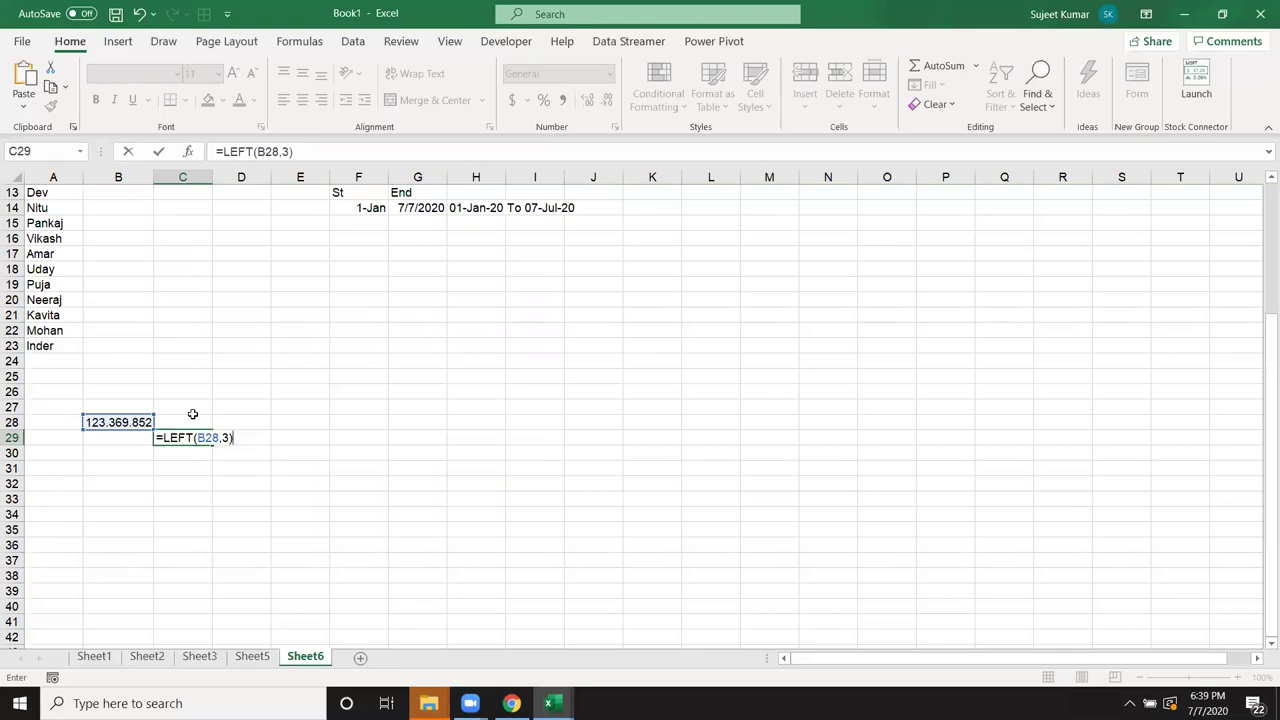
{"action": "key", "text": "Return"}
{"action": "key", "text": "Up"}
Step: Enter =RIGHT(B28,3) in E29 to extract the last digit group 852
{"action": "key", "text": "Right"}
{"action": "key", "text": "Right"}
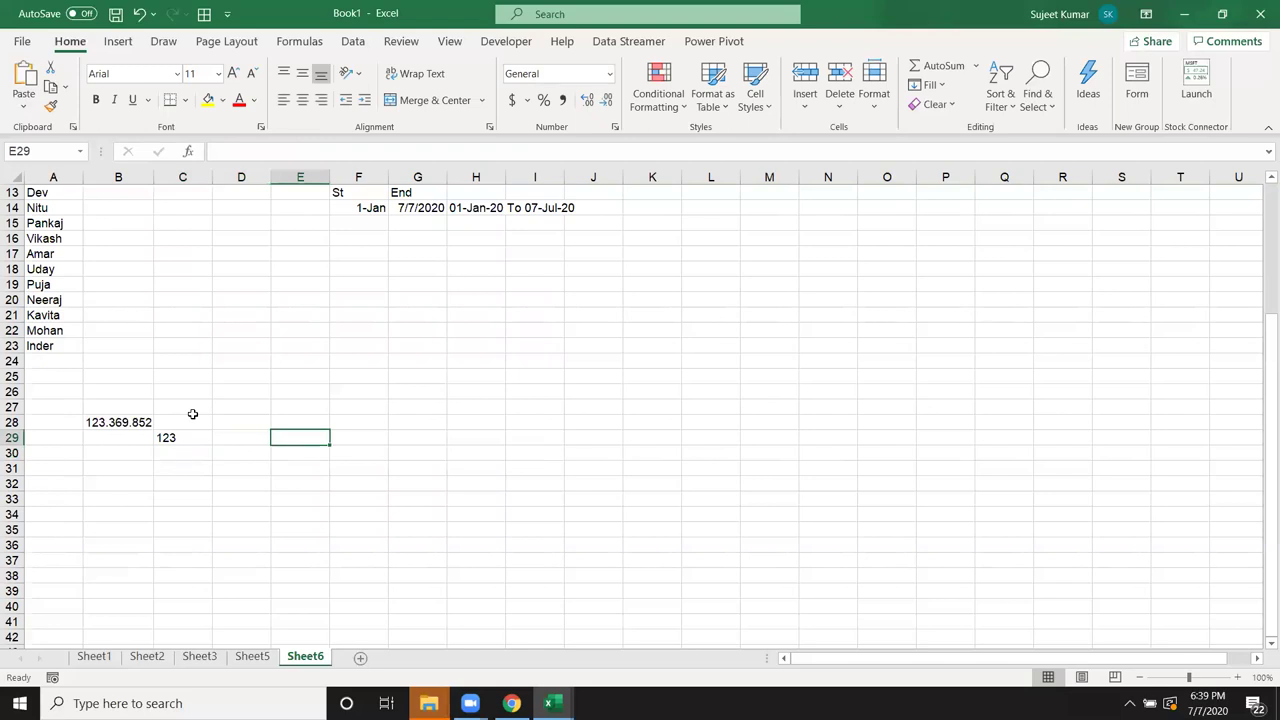
{"action": "type", "text": "=RI"}
{"action": "key", "text": "Tab"}
{"action": "key", "text": "Left"}
{"action": "key", "text": "Left"}
{"action": "key", "text": "Up"}
{"action": "key", "text": "Left"}
{"action": "type", "text": ",3)"}
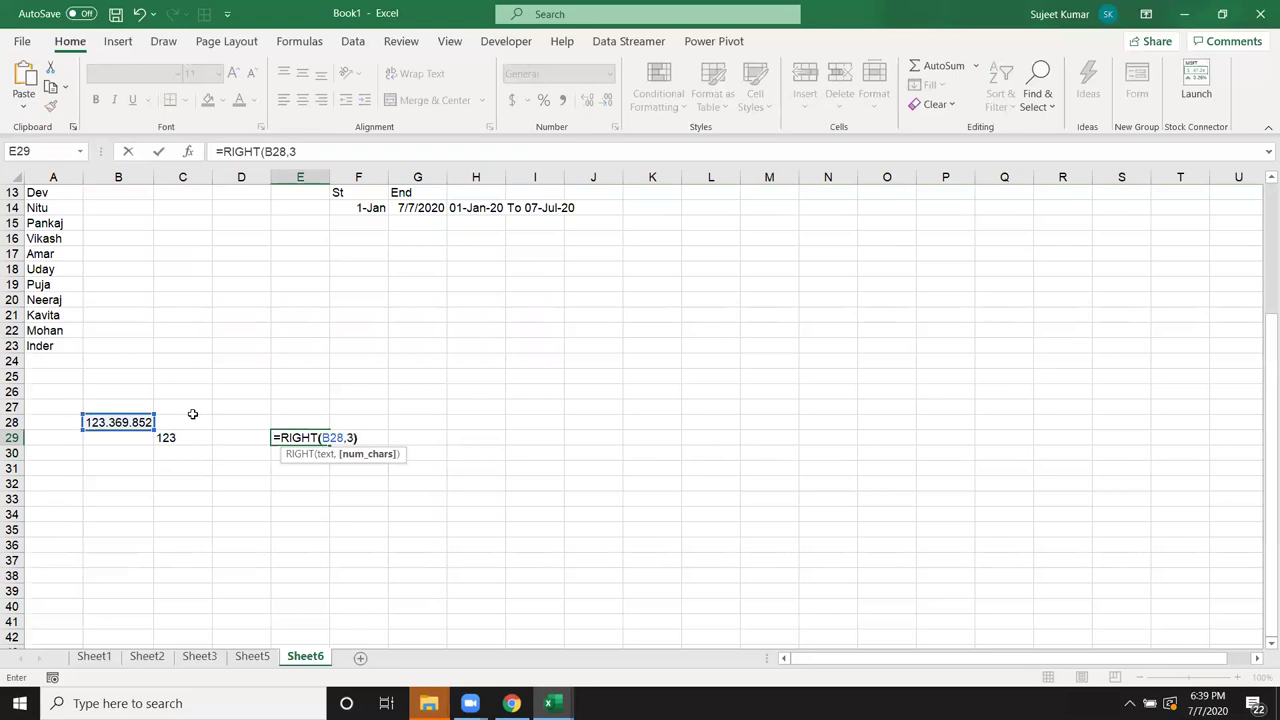
{"action": "key", "text": "Return"}
{"action": "key", "text": "Up"}
Step: Enter =MID(B28,4,3) in D29 for the middle digit group
{"action": "key", "text": "Left"}
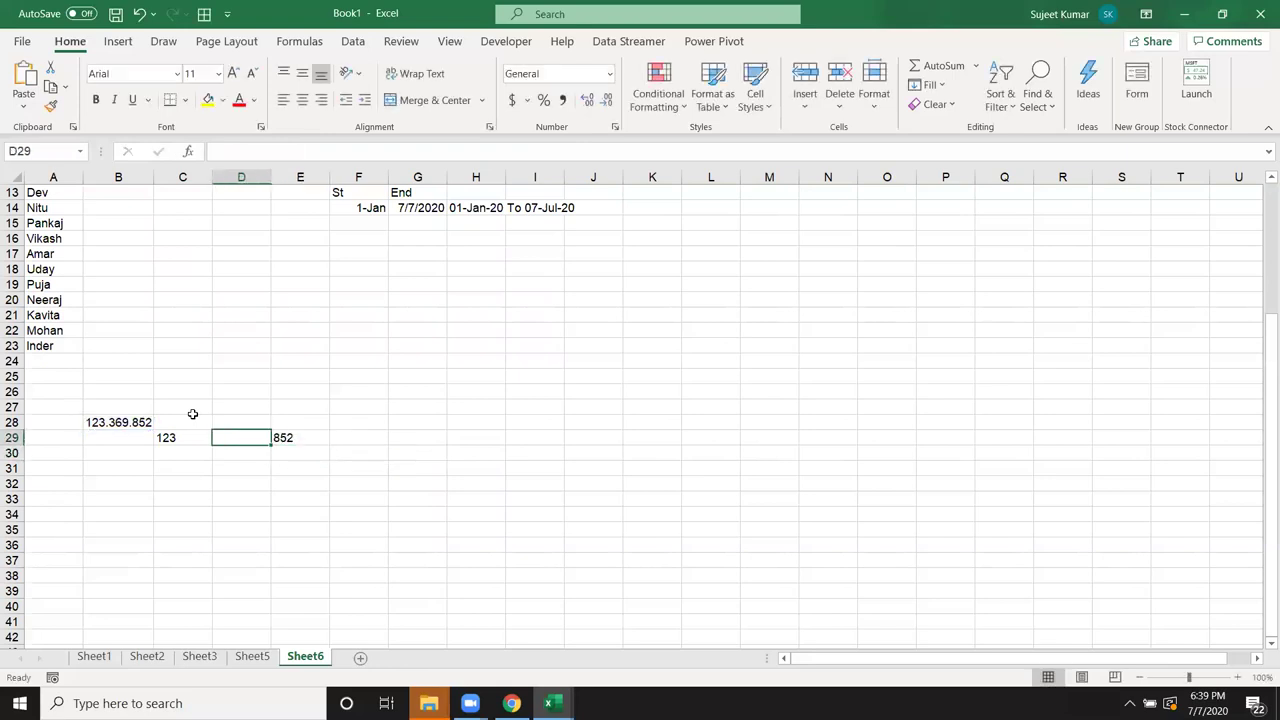
{"action": "type", "text": "=min"}
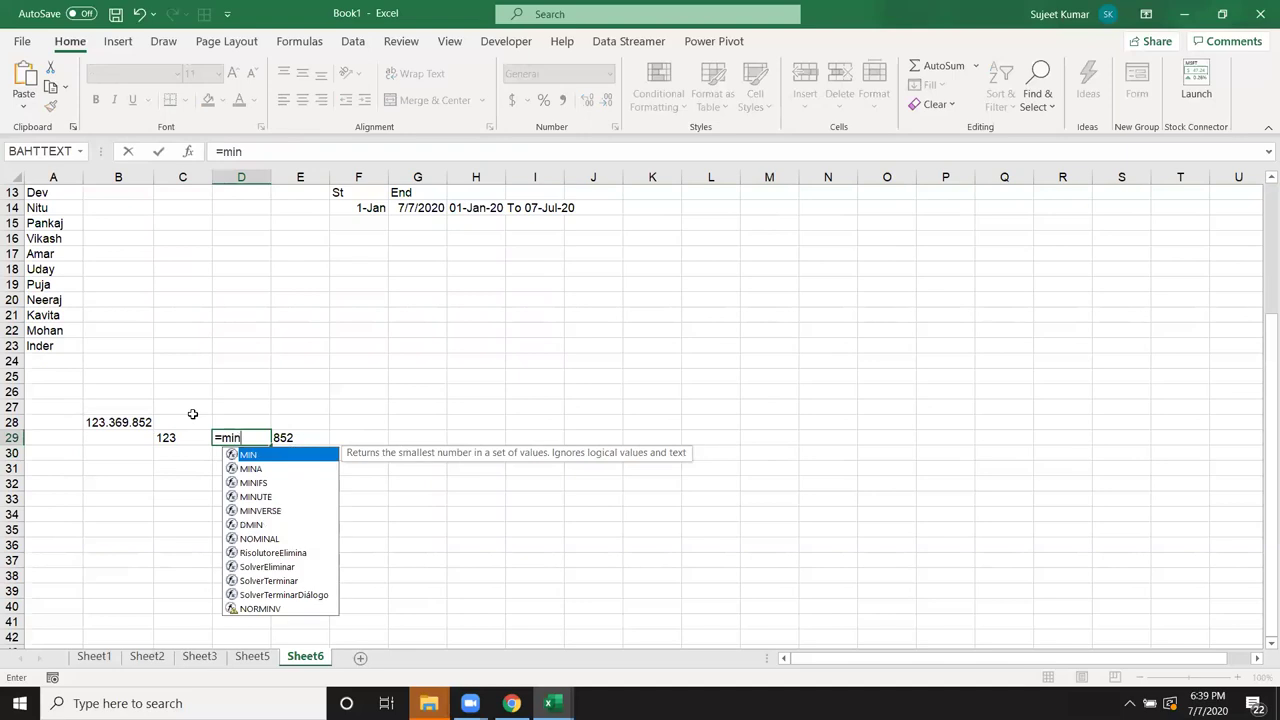
{"action": "key", "text": "BackSpace"}
{"action": "type", "text": "d"}
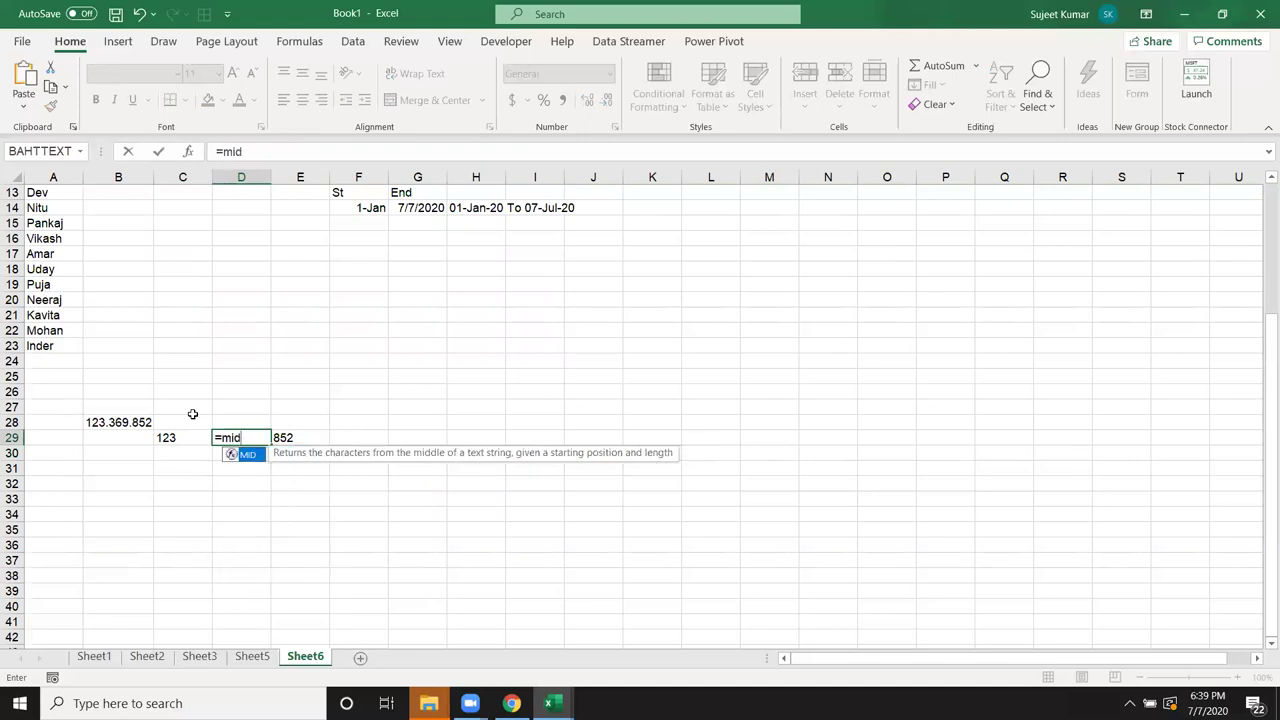
{"action": "key", "text": "Tab"}
{"action": "key", "text": "Left"}
{"action": "key", "text": "Left"}
{"action": "key", "text": "Up"}
{"action": "type", "text": ","}
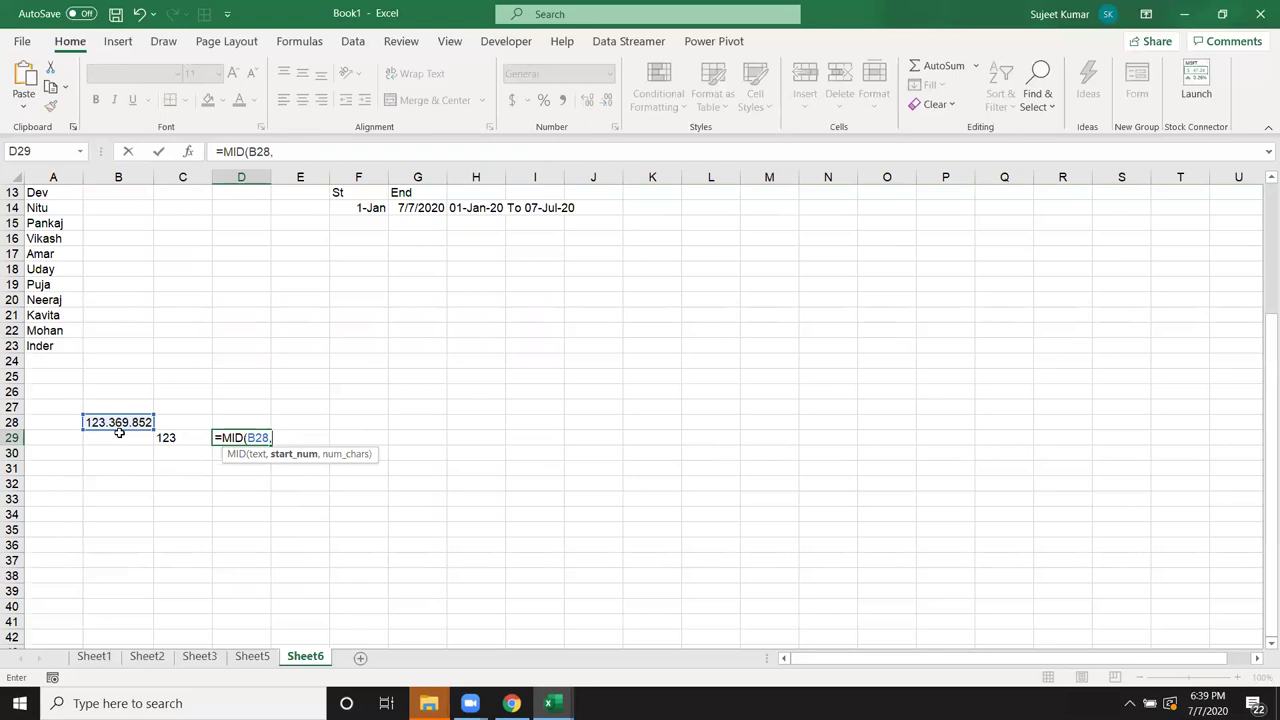
{"action": "type", "text": "4,"}
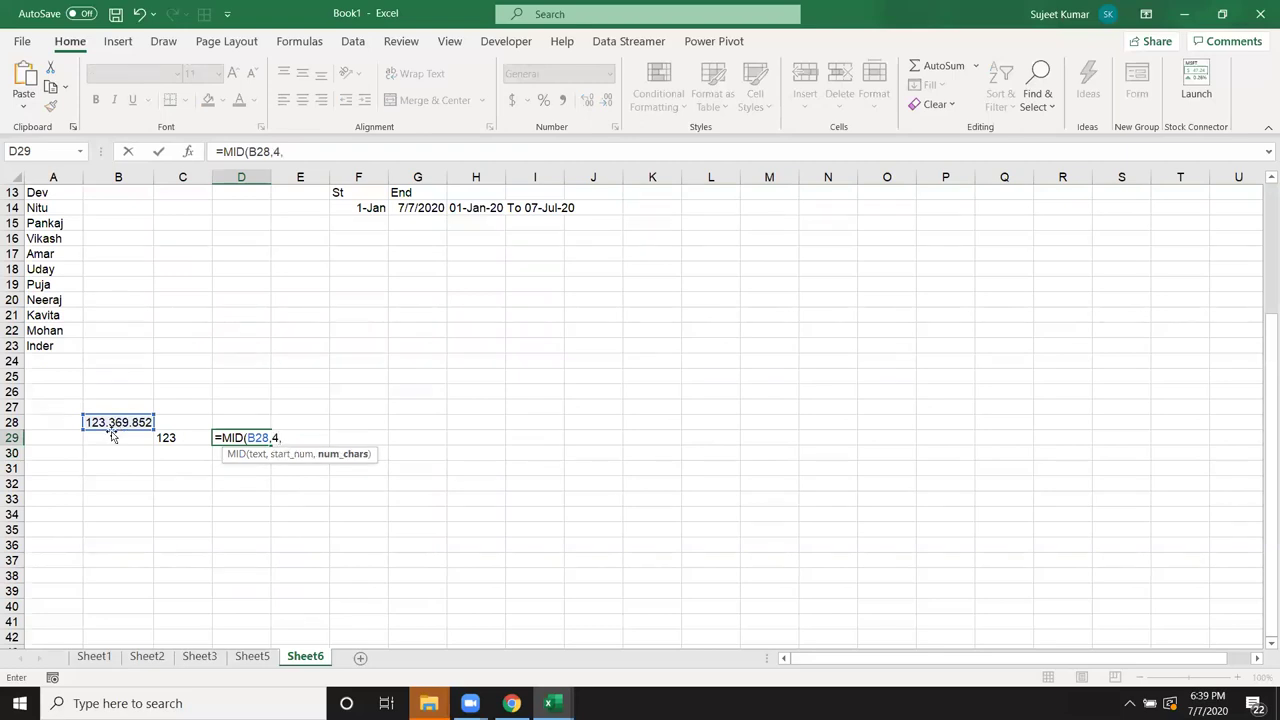
{"action": "type", "text": "3)"}
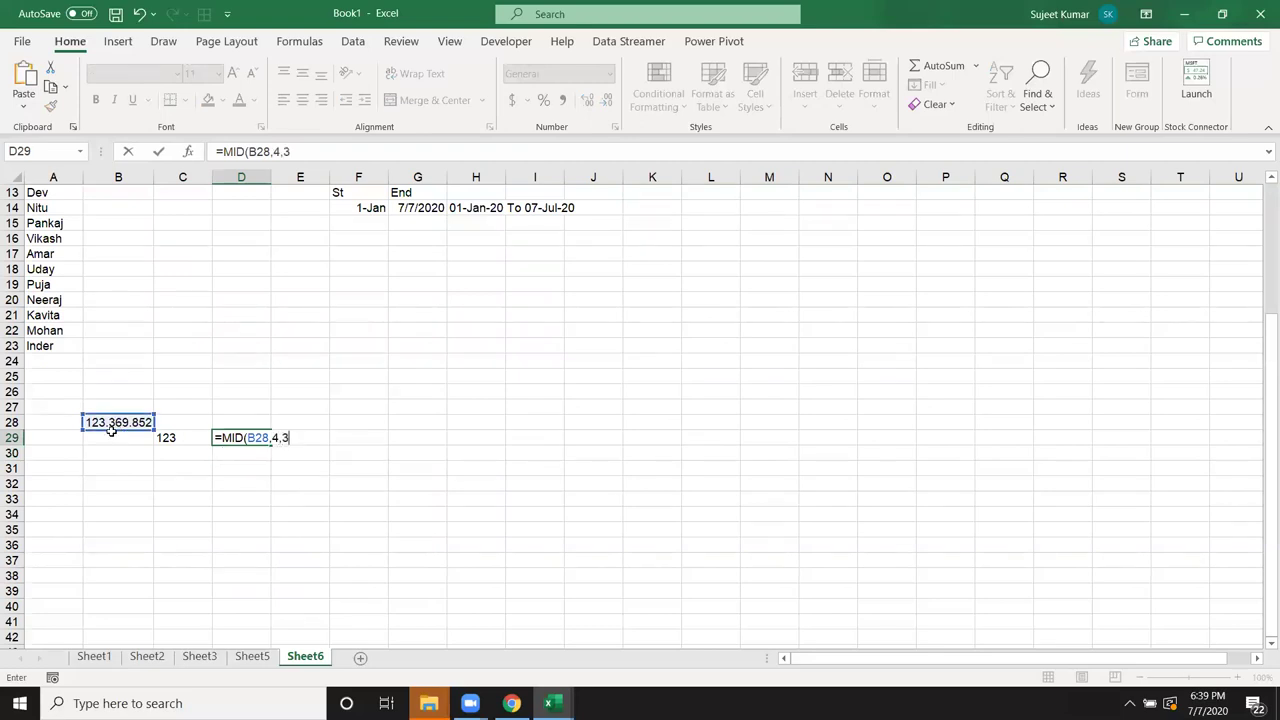
{"action": "key", "text": "Return"}
{"action": "key", "text": "Up"}
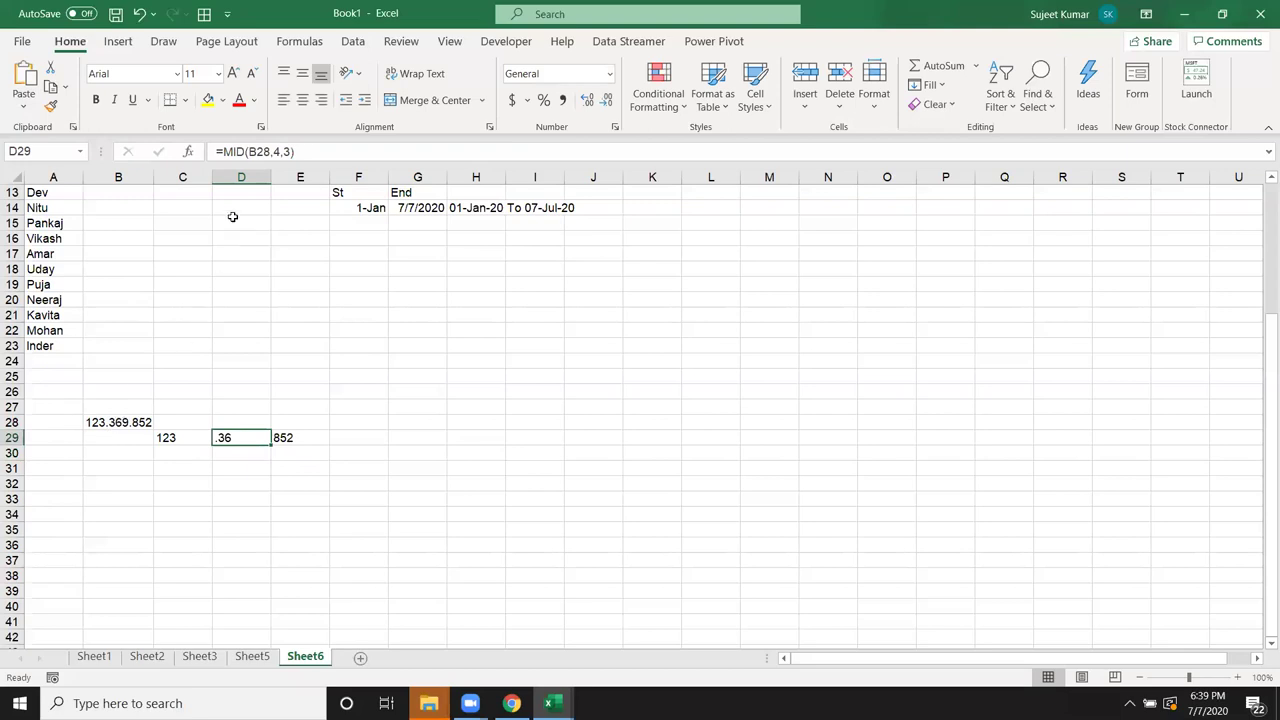
Step: Change the MID start position from 4 to 5 so D29 shows 369
{"action": "left_click", "coordinate": [273, 151]}
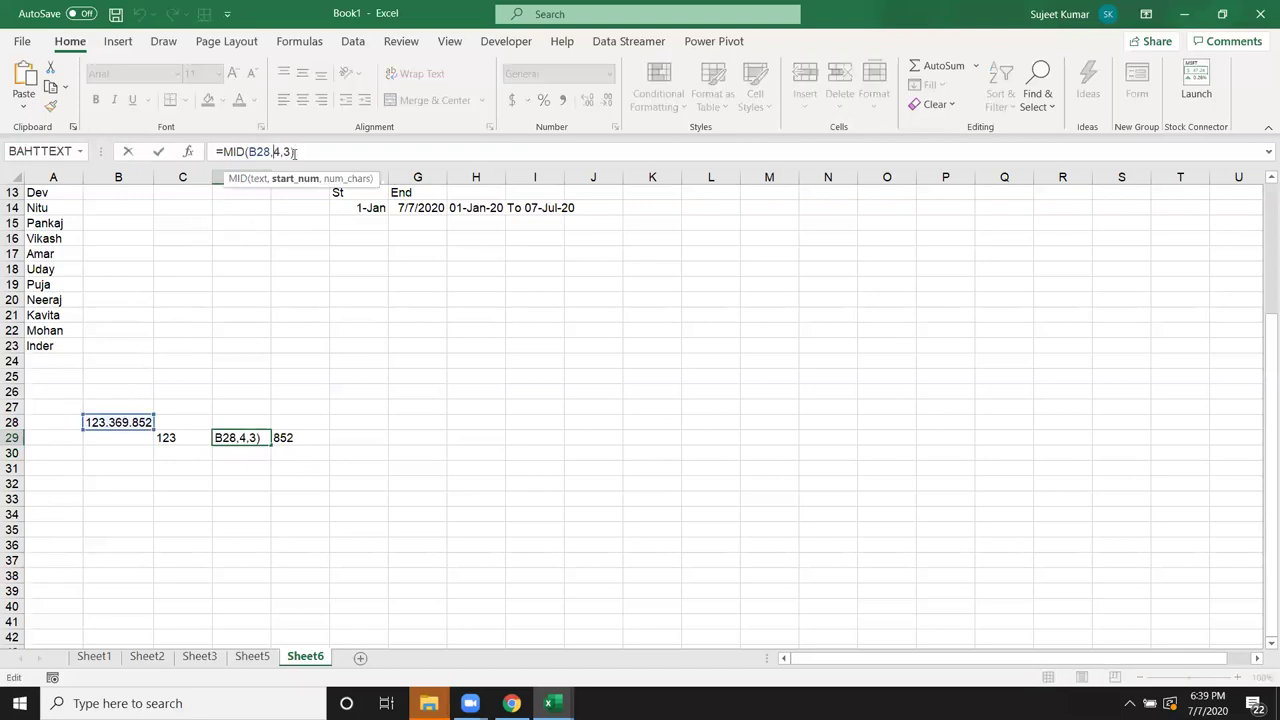
{"action": "key", "text": "Delete"}
{"action": "type", "text": "5"}
{"action": "key", "text": "Return"}
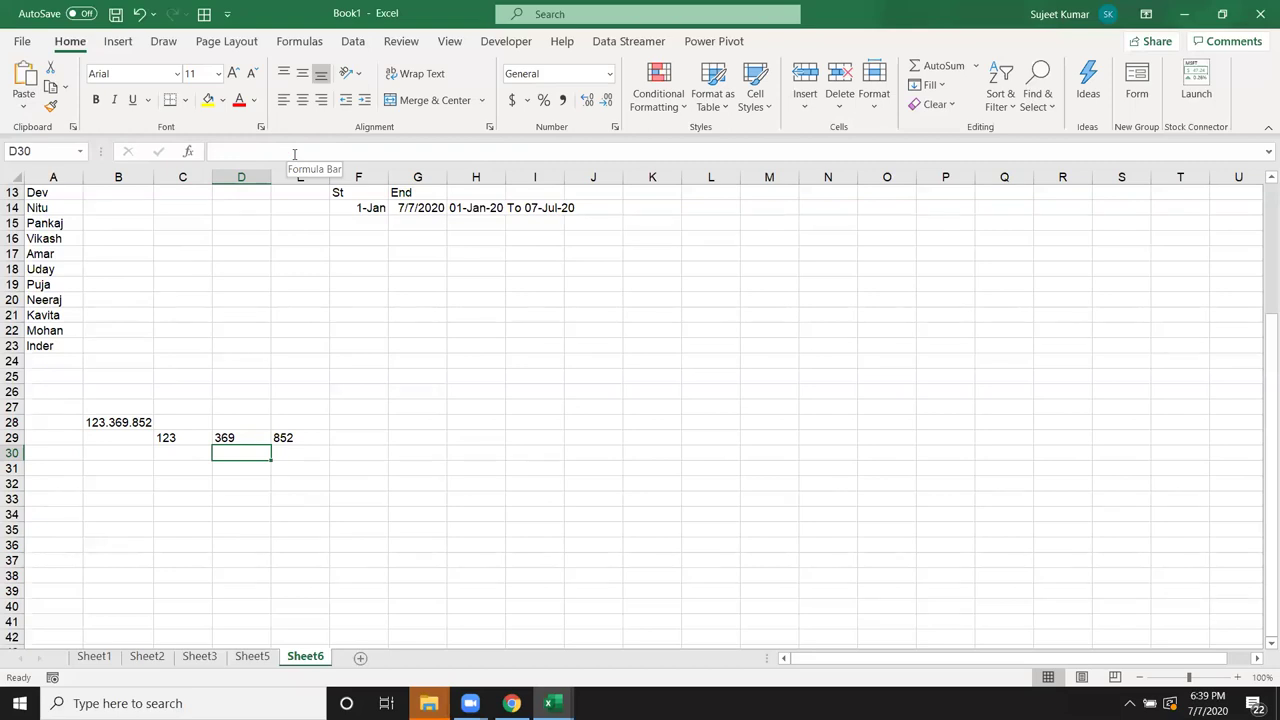
{"action": "key", "text": "Up"}
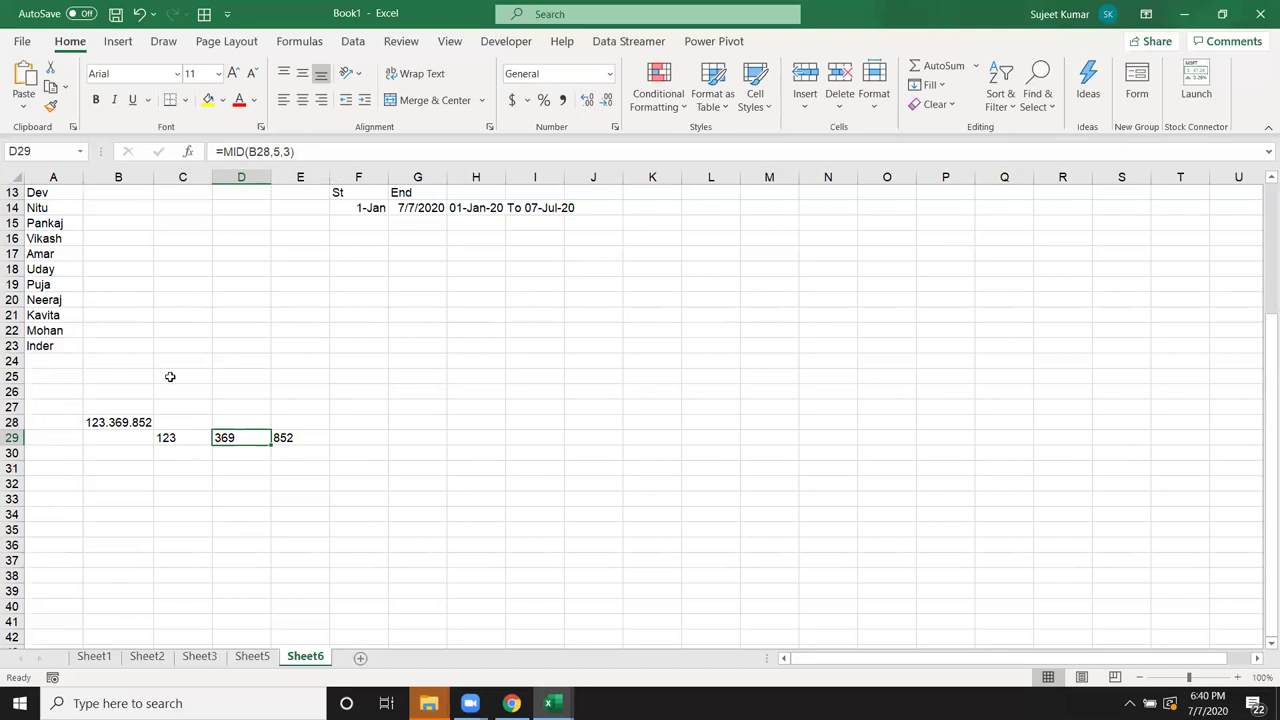
{"action": "double_click", "coordinate": [246, 438]}
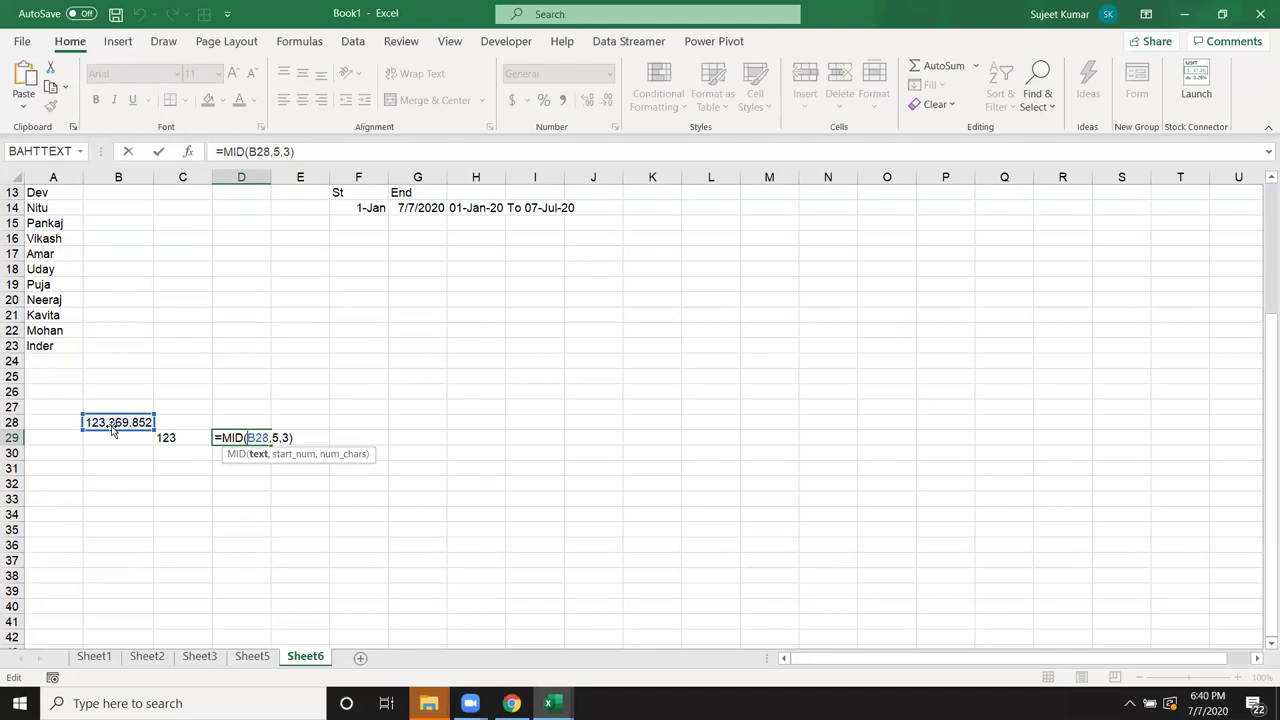
{"action": "left_click", "coordinate": [175, 438]}
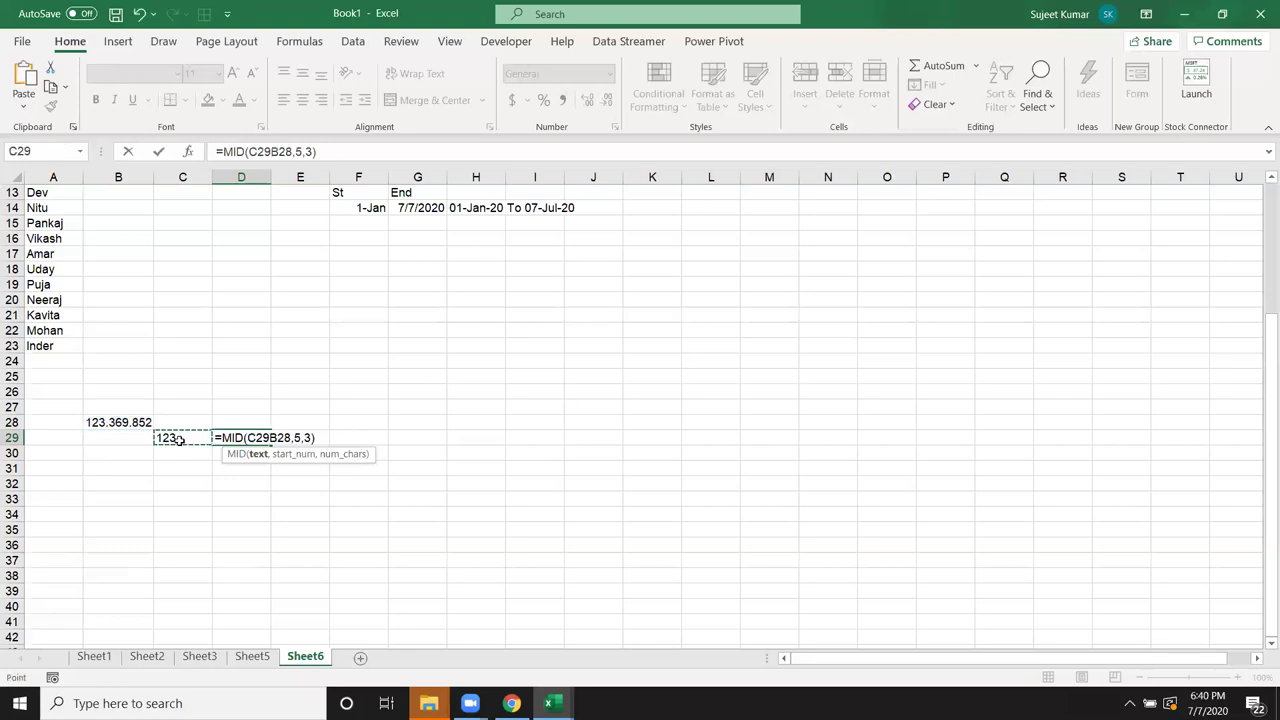
{"action": "key", "text": "Escape"}
{"action": "double_click", "coordinate": [178, 440]}
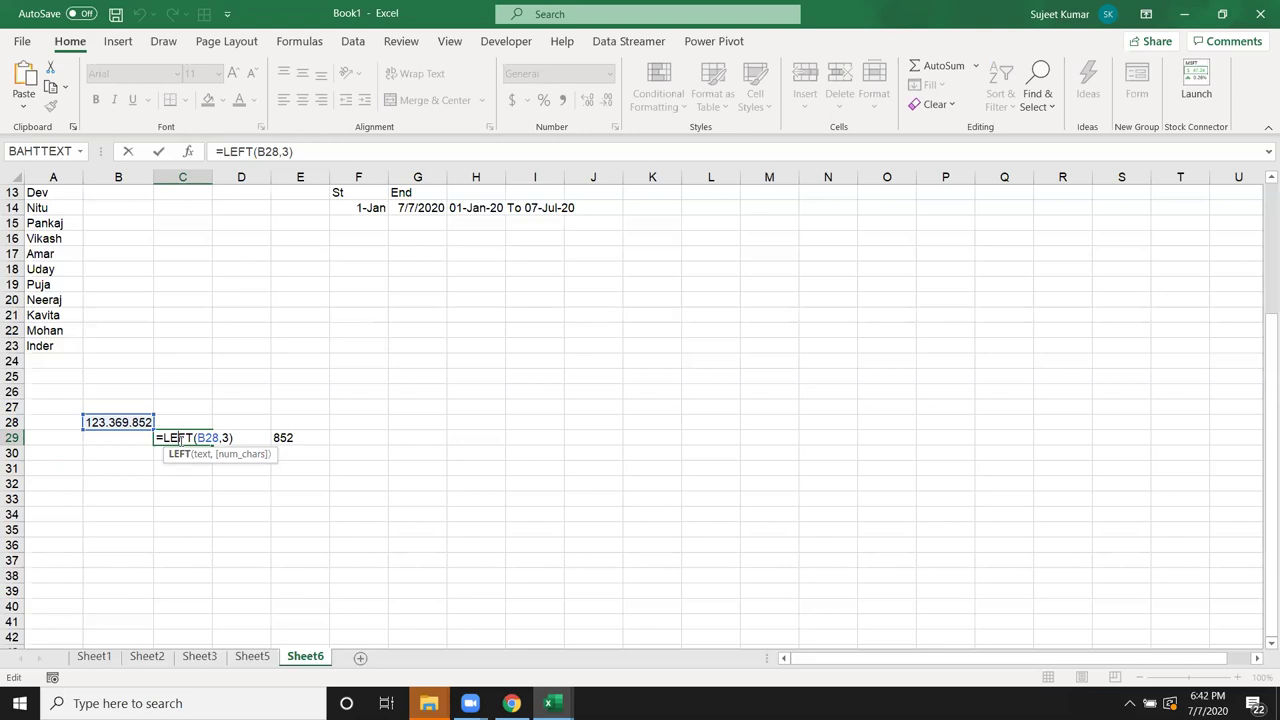
{"action": "key", "text": "Return"}
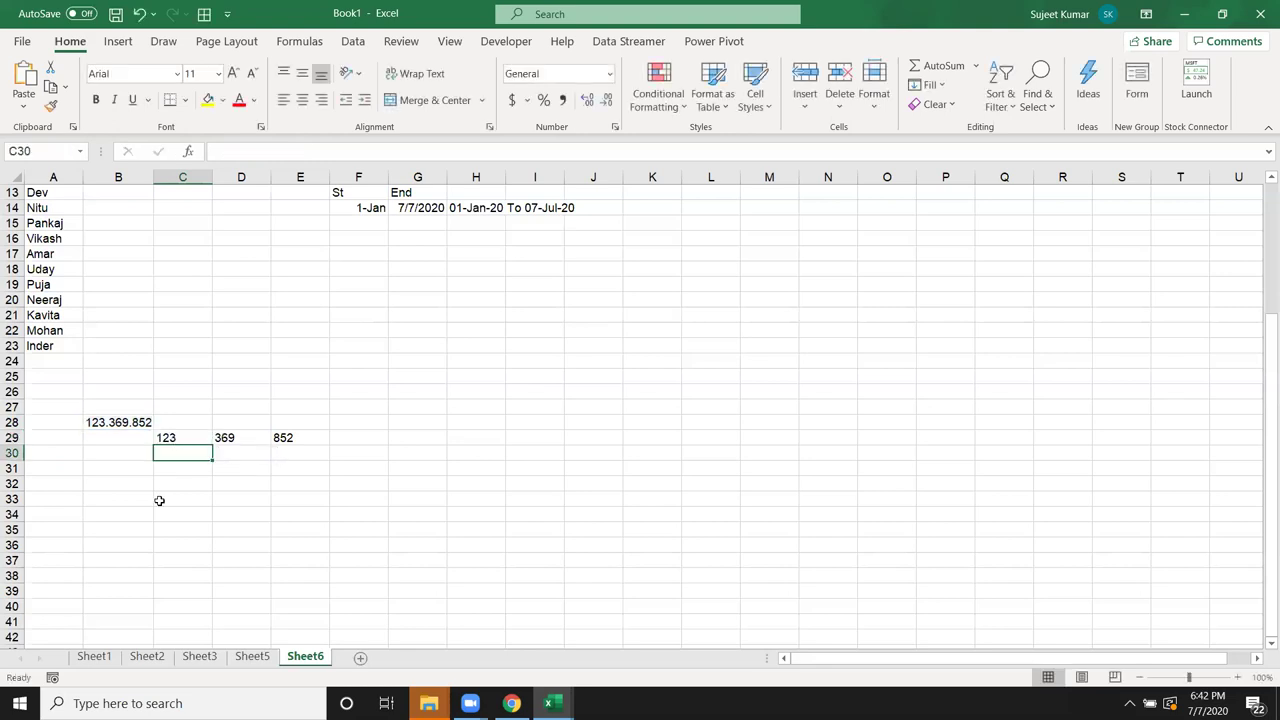
{"action": "left_click", "coordinate": [115, 473]}
{"action": "left_click", "coordinate": [97, 494]}
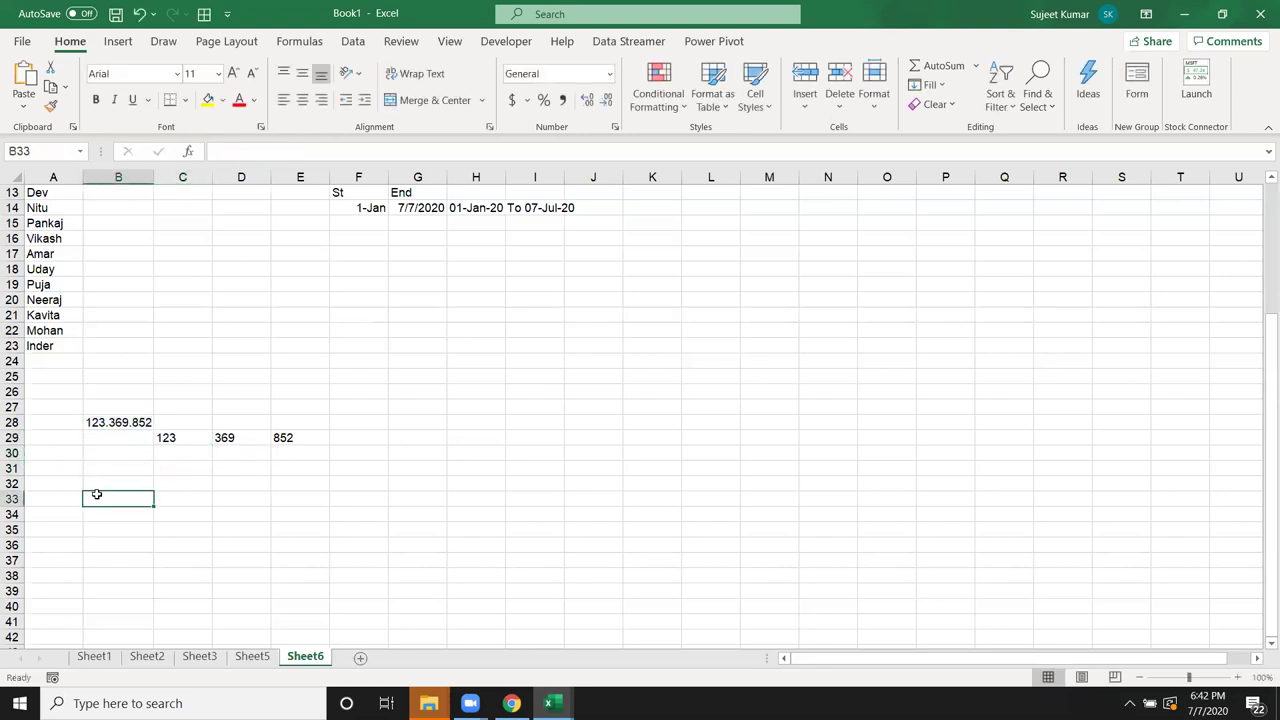
{"action": "left_click", "coordinate": [97, 483]}
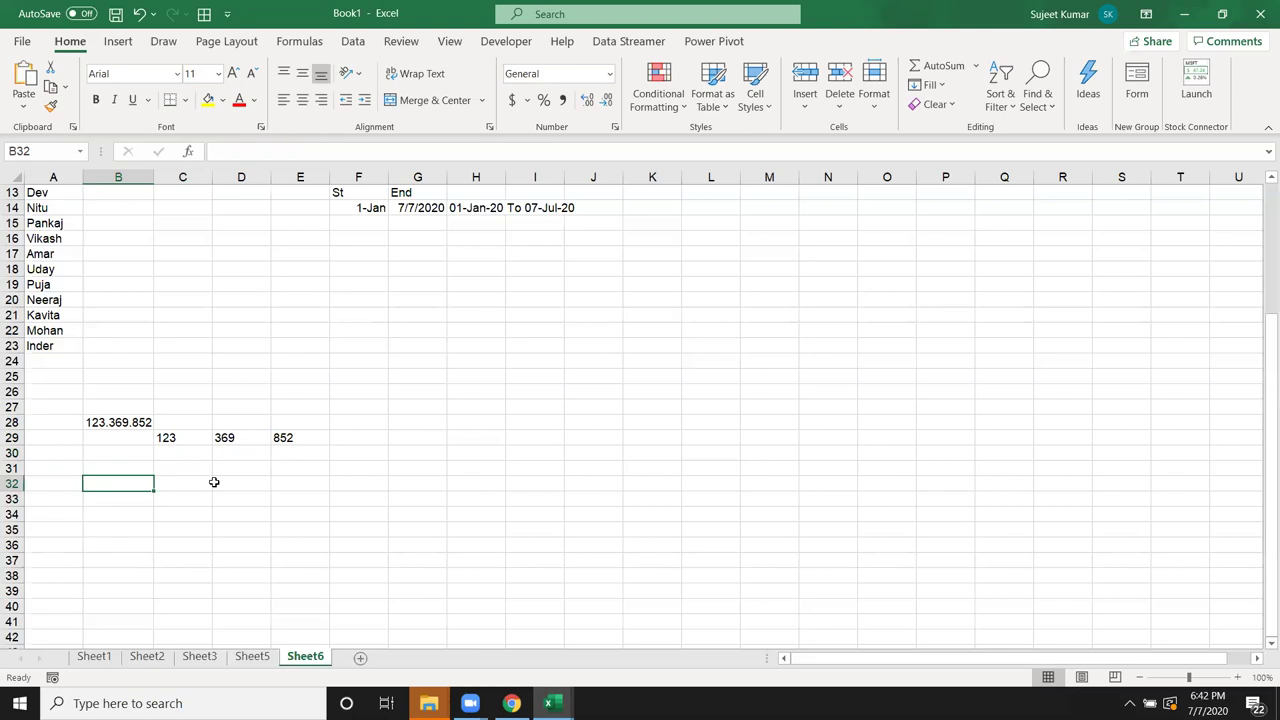
{"action": "type", "text": "ipt"}
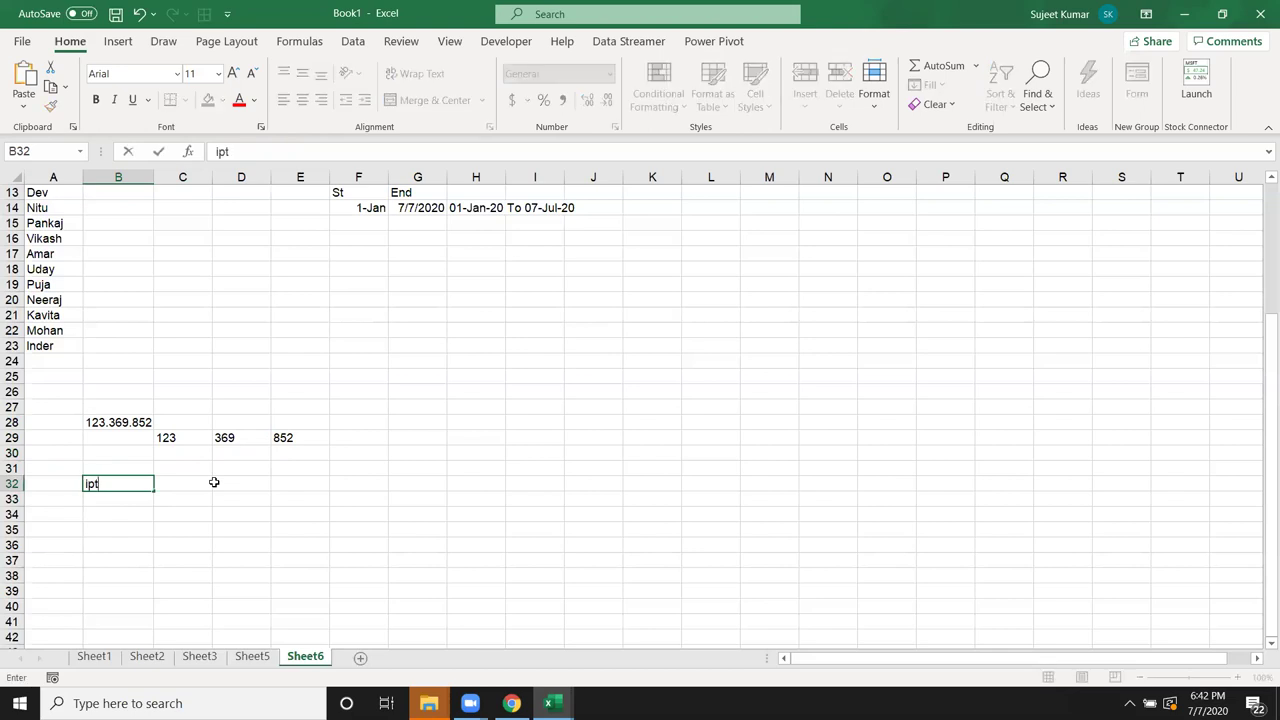
Step: Enter a sample email address in B32
{"action": "key", "text": "BackSpace"}
{"action": "key", "text": "BackSpace"}
{"action": "key", "text": "BackSpace"}
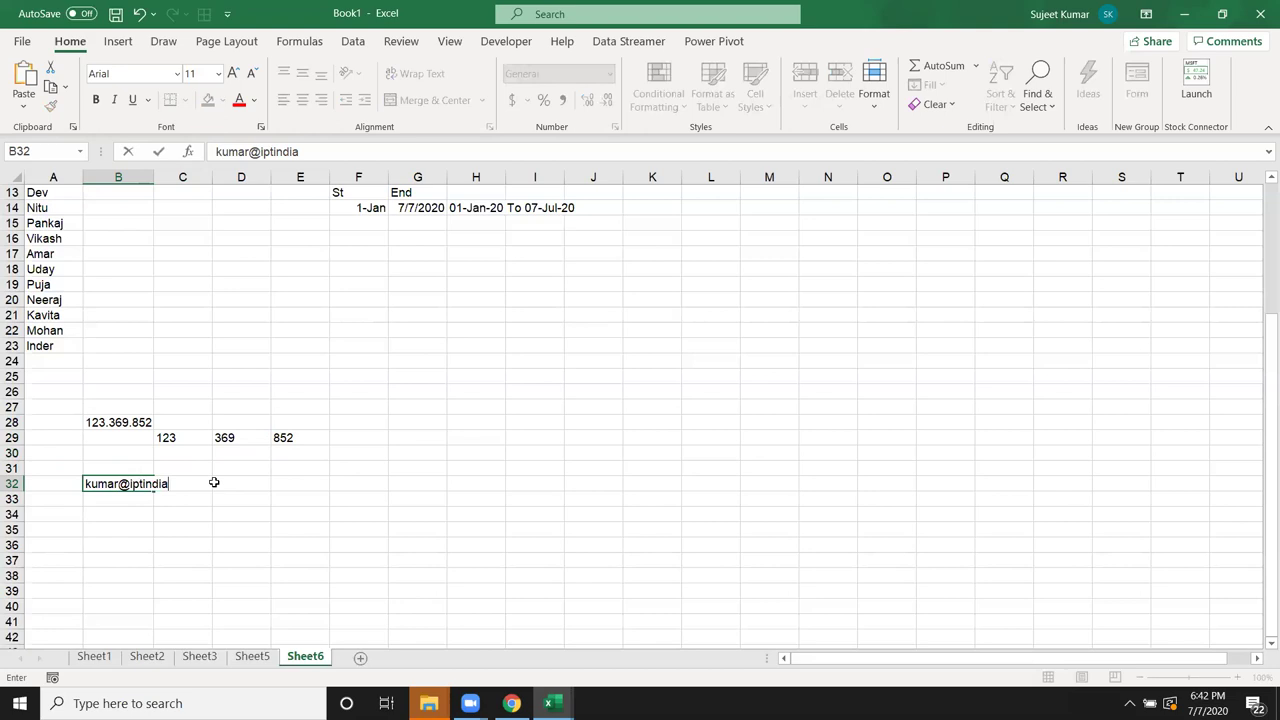
{"action": "key", "text": "Tab"}
{"action": "key", "text": "Up"}
{"action": "type", "text": "@"}
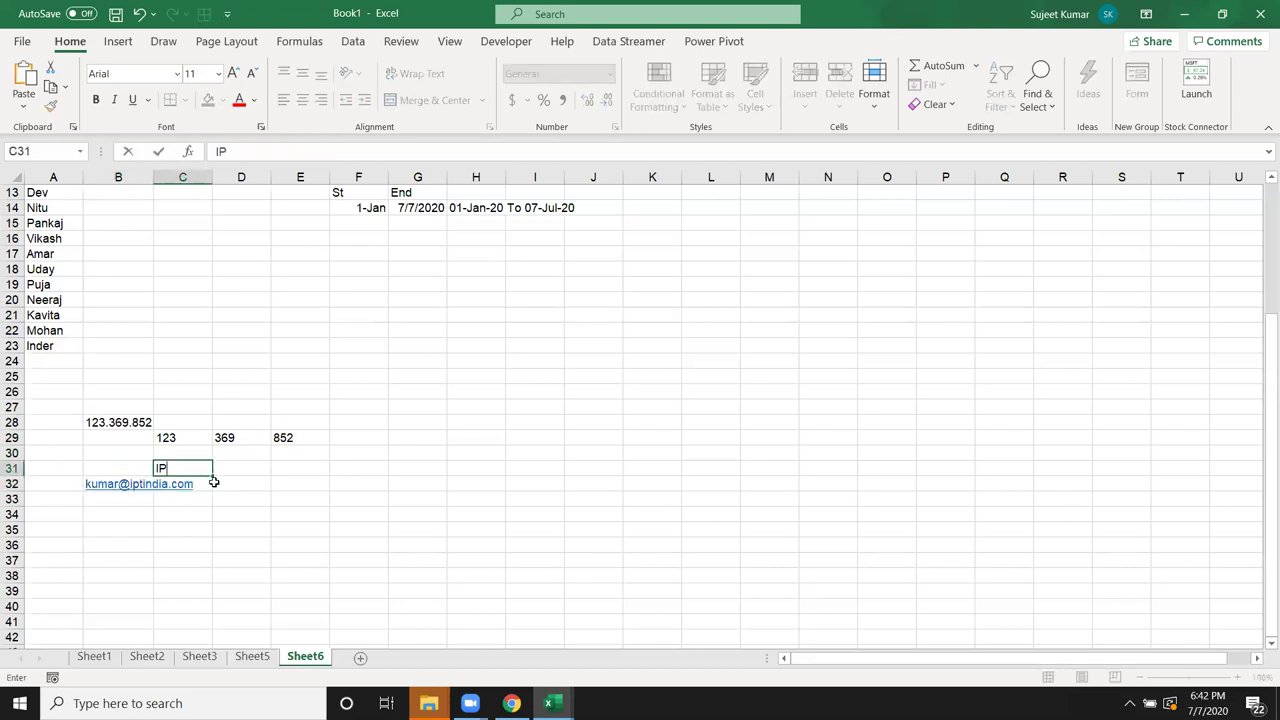
{"action": "key", "text": "BackSpace"}
{"action": "type", "text": "@"}
{"action": "key", "text": "Escape"}
Step: Add the headings ID in D31 and Site in E31
{"action": "key", "text": "Right"}
{"action": "type", "text": "lD"}
{"action": "key", "text": "Tab"}
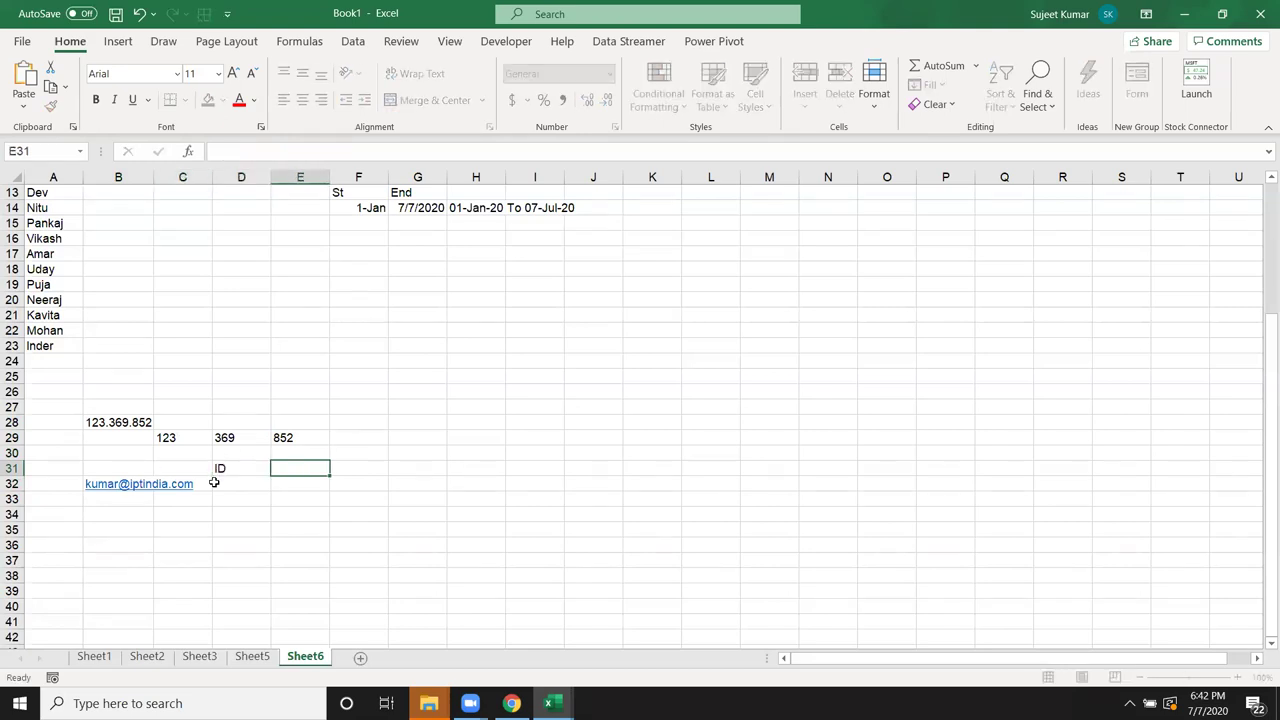
{"action": "type", "text": "Site"}
{"action": "key", "text": "Return"}
{"action": "left_click", "coordinate": [214, 483]}
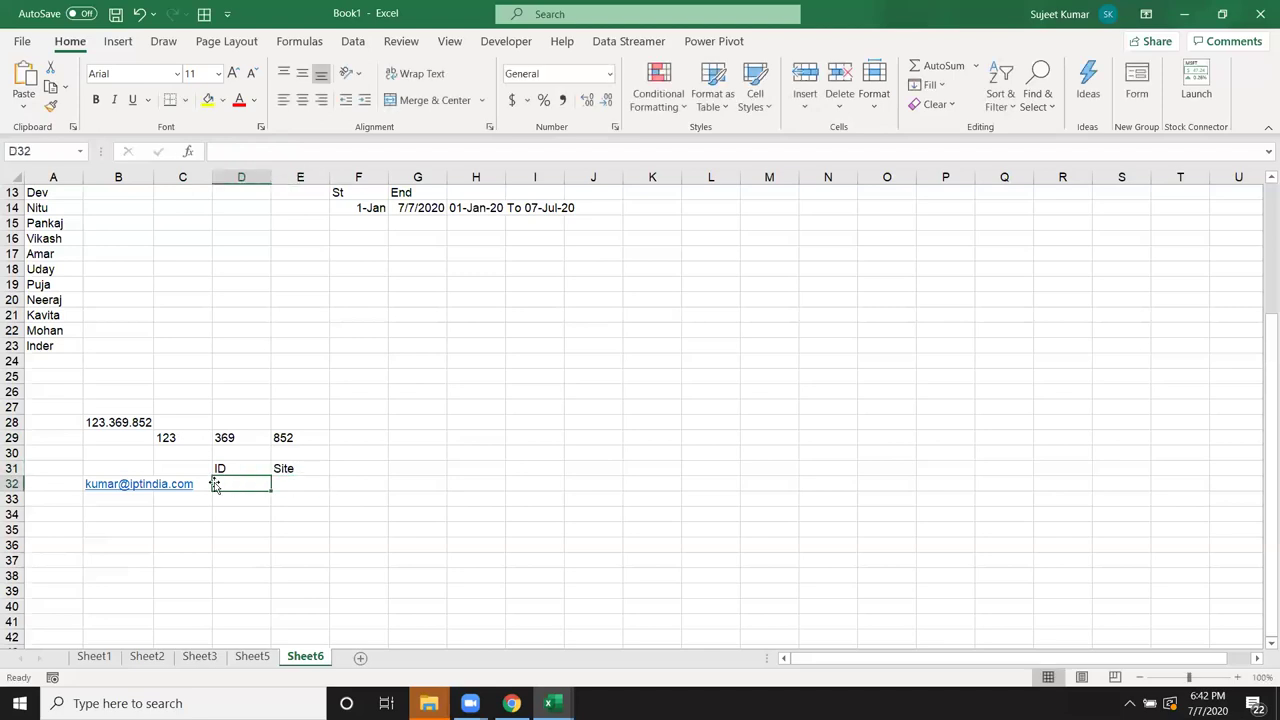
Step: Enter =LEFT(B32,5) in D32 to pull the ID before the @ sign
{"action": "type", "text": "=le"}
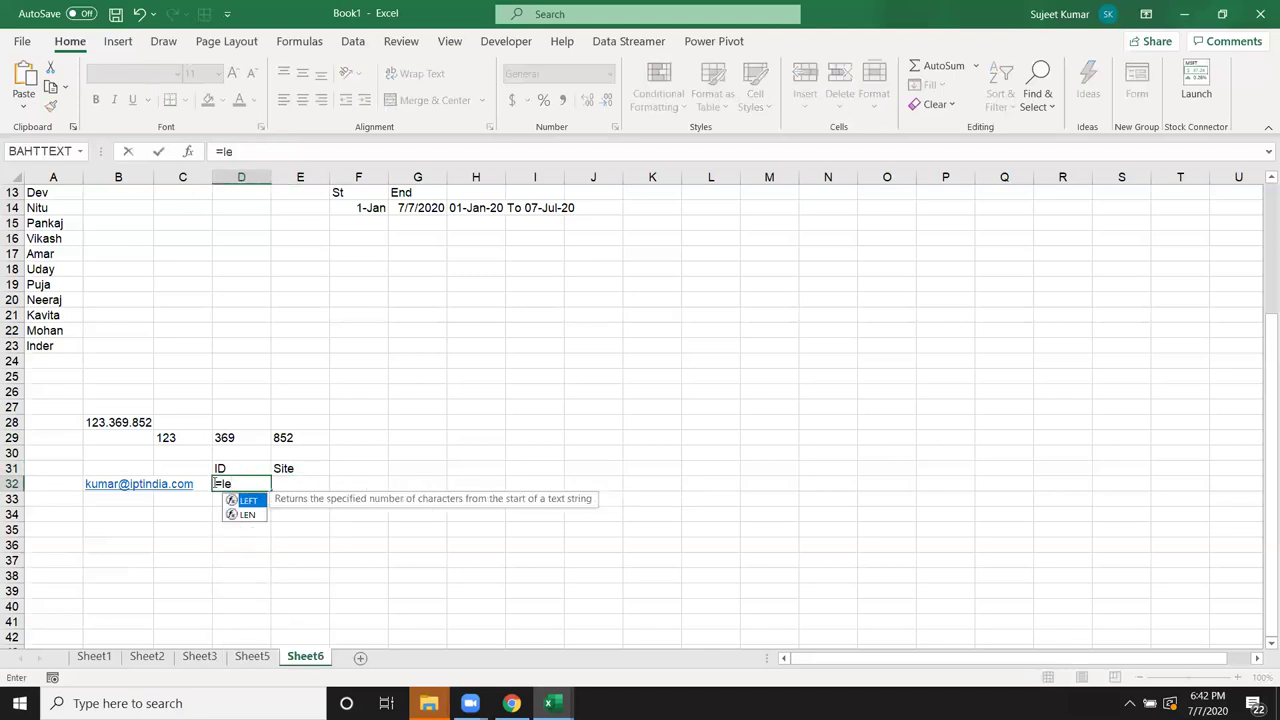
{"action": "key", "text": "Tab"}
{"action": "key", "text": "Left"}
{"action": "key", "text": "Left"}
{"action": "type", "text": ","}
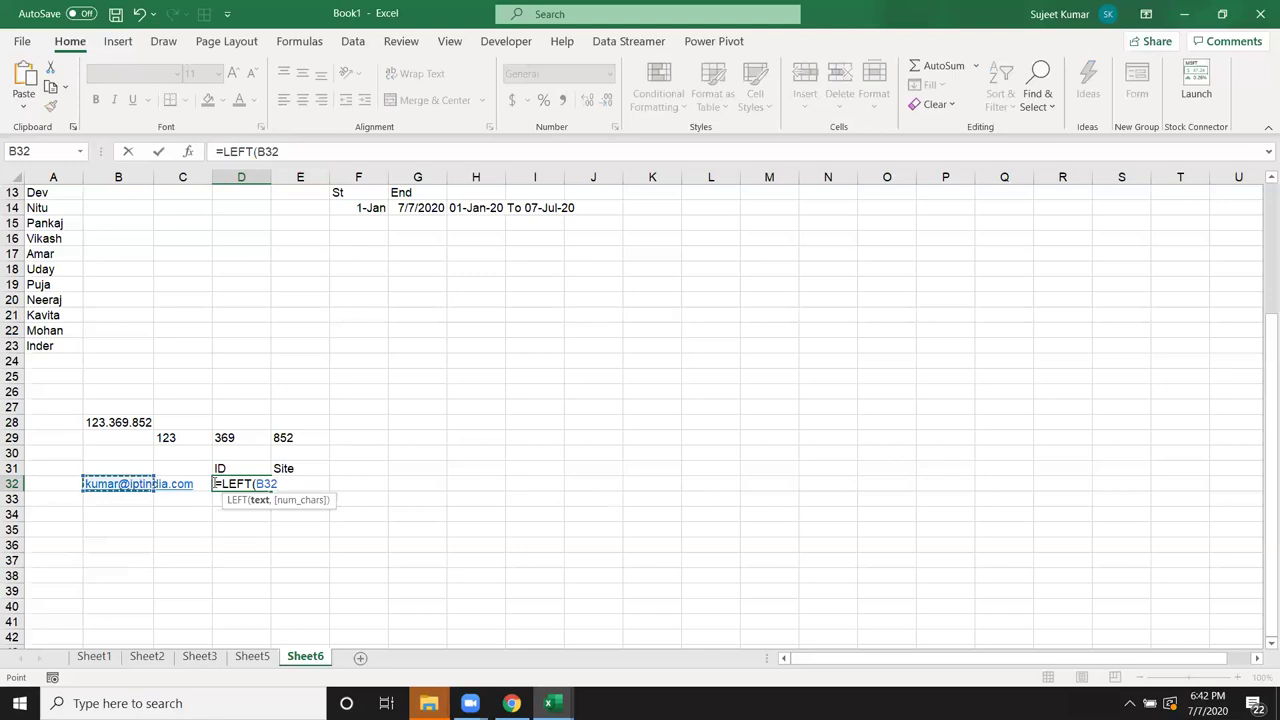
{"action": "type", "text": "5"}
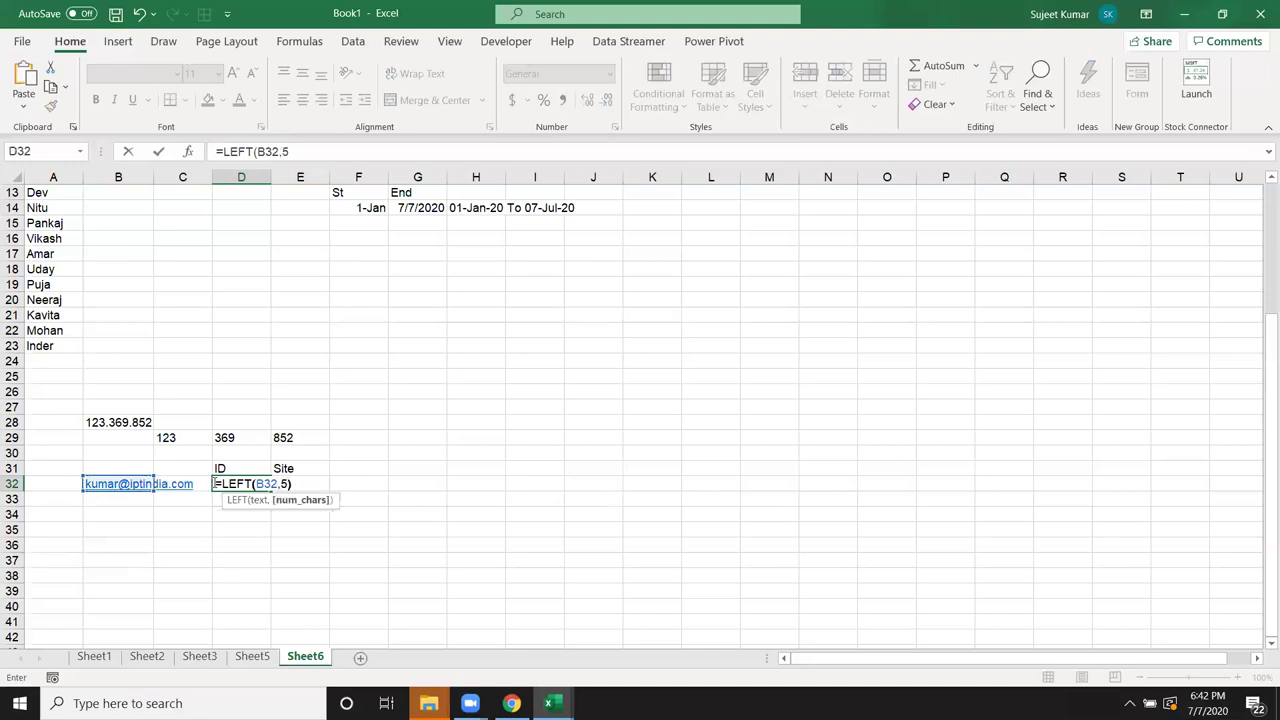
{"action": "key", "text": "Return"}
{"action": "left_click", "coordinate": [217, 483]}
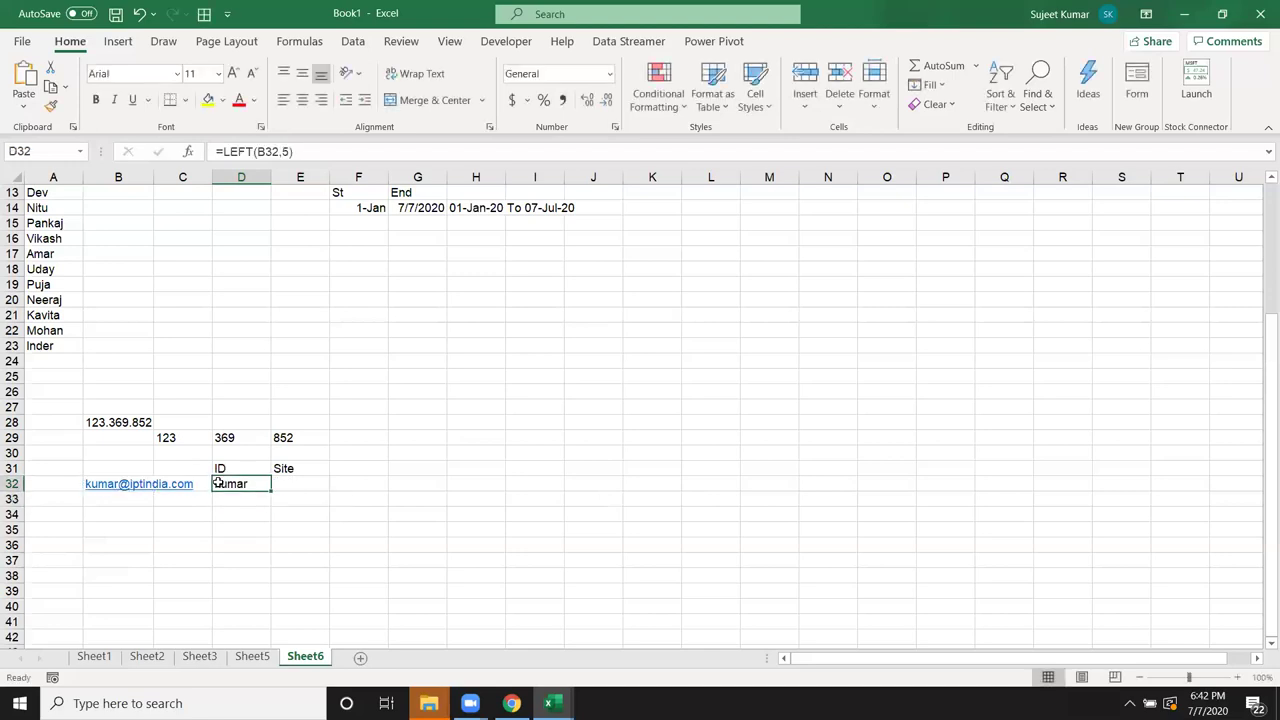
{"action": "key", "text": "Right"}
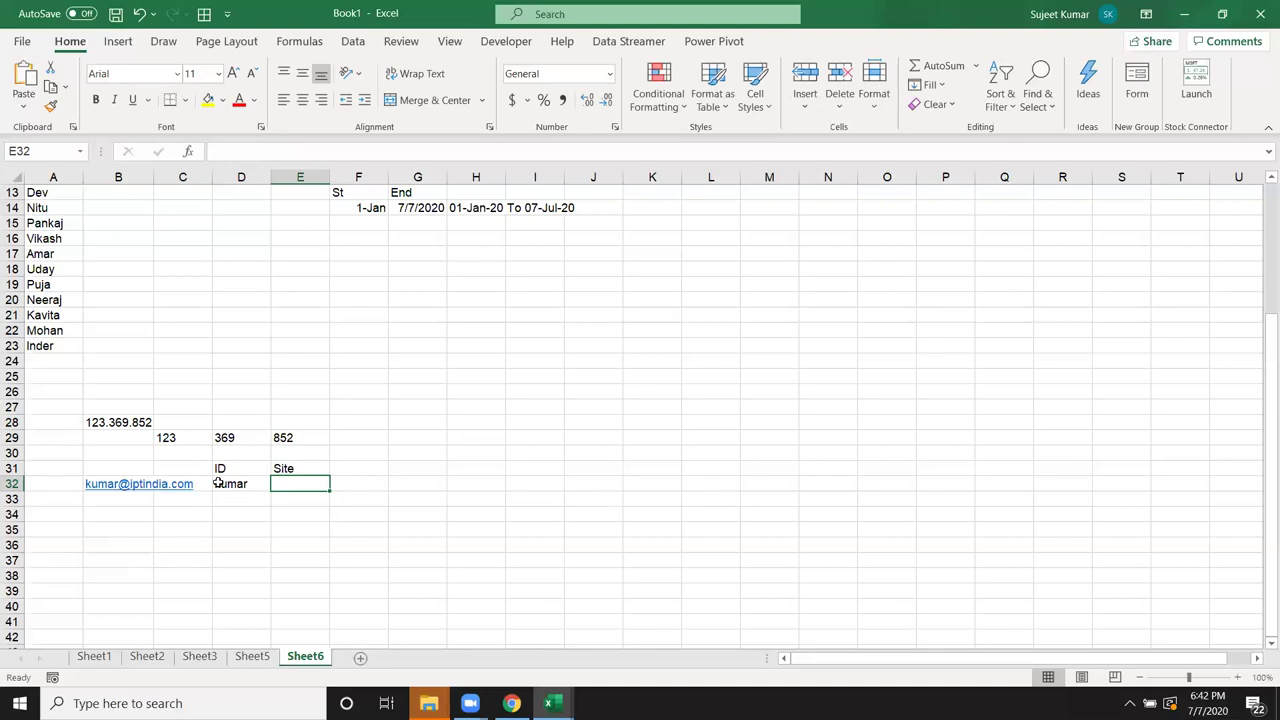
{"action": "key", "text": "Left"}
{"action": "key", "text": "Left"}
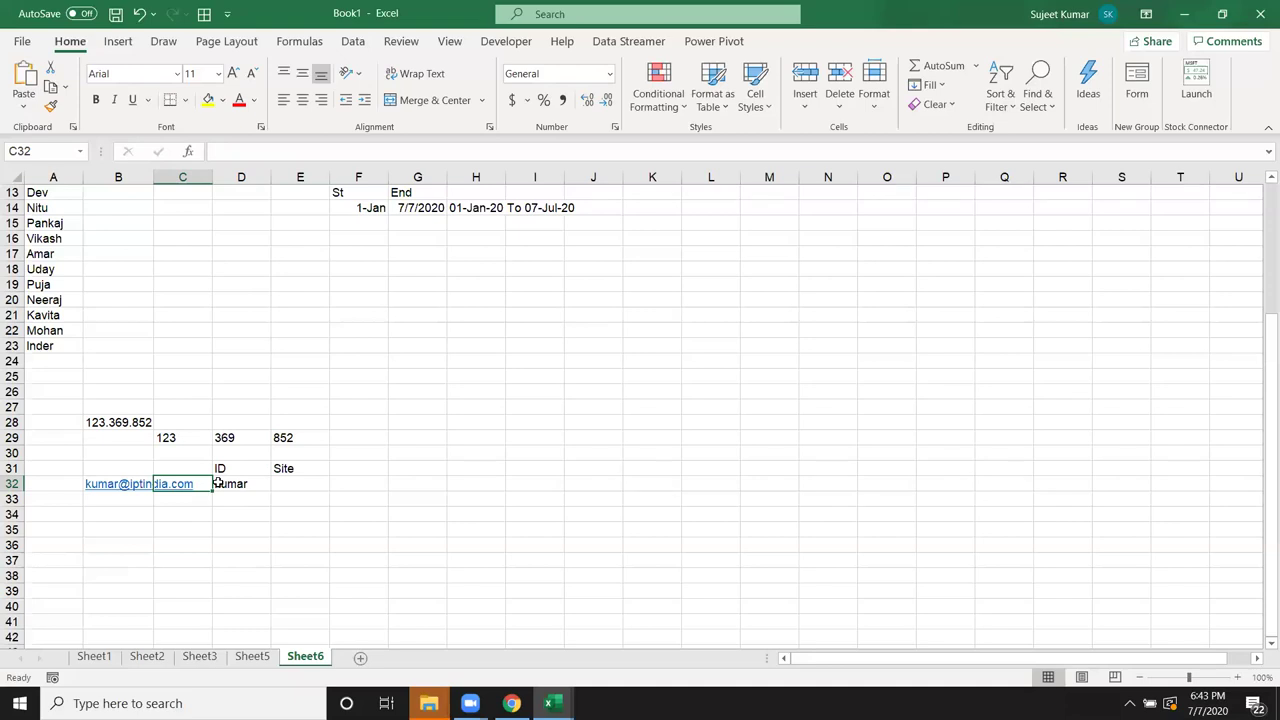
Step: Enter =SEARCH("@",B32,1) in C33, giving the @ position 6
{"action": "left_click", "coordinate": [192, 500]}
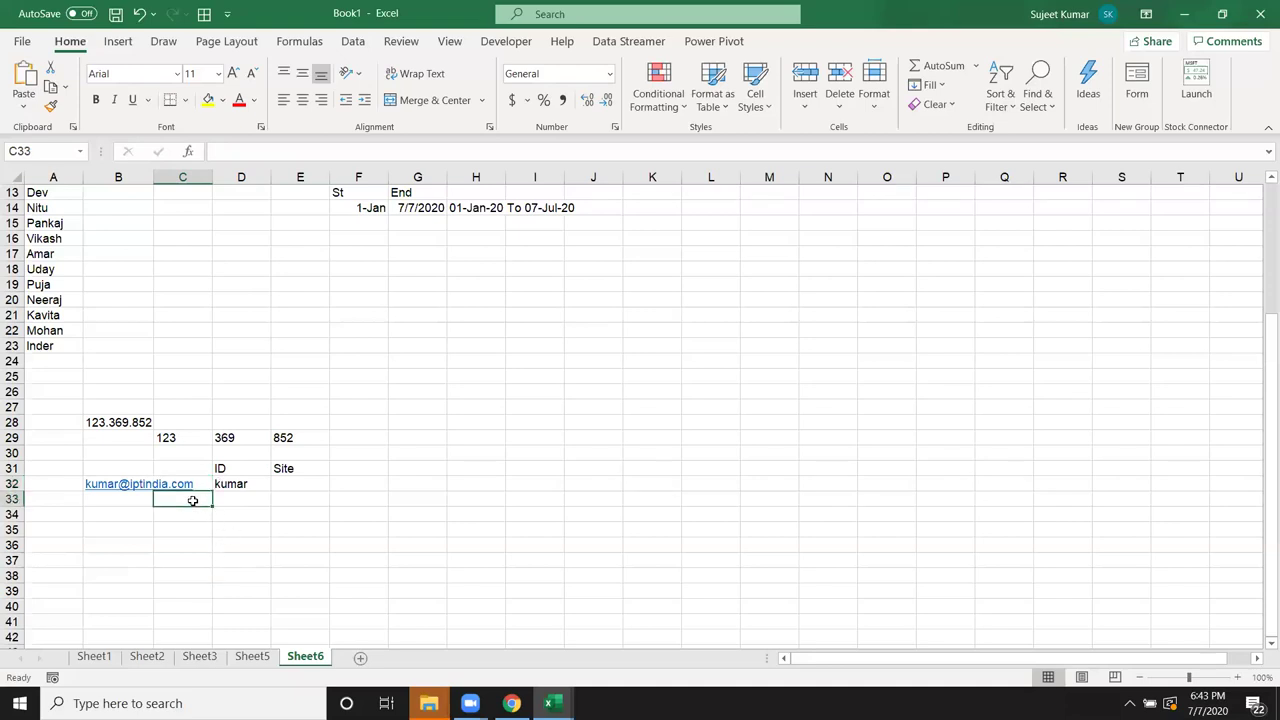
{"action": "type", "text": "=se"}
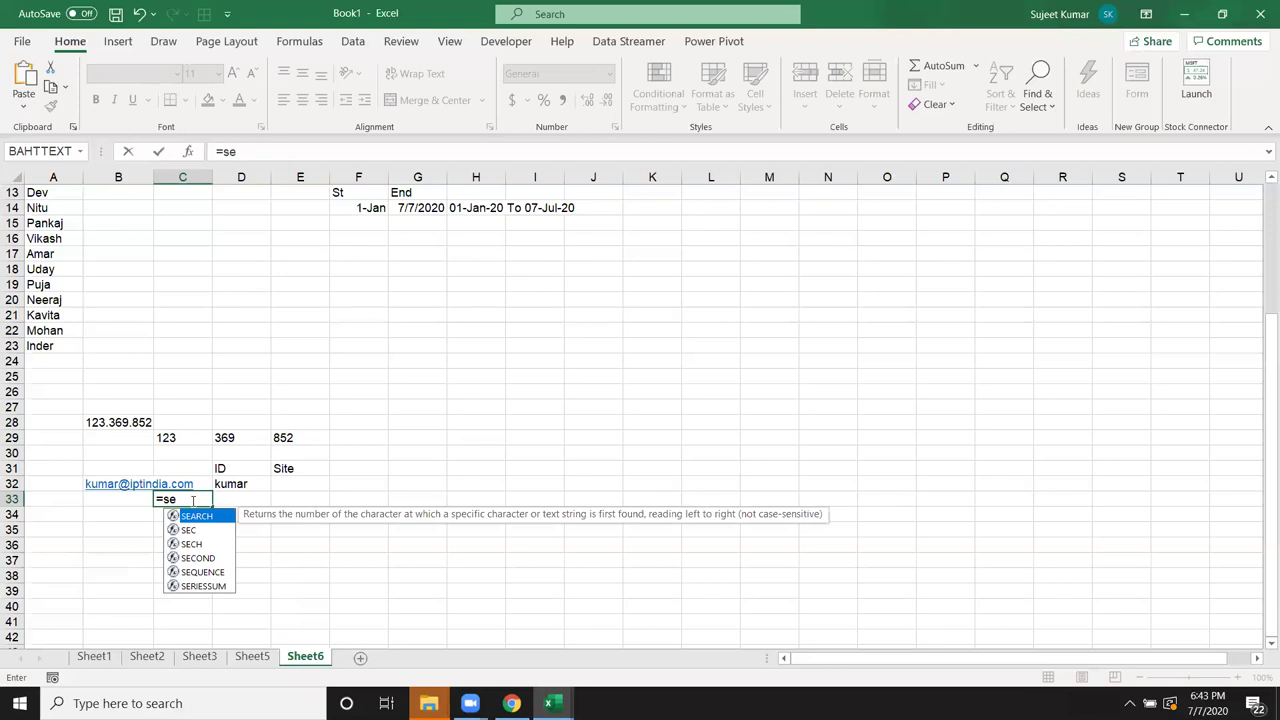
{"action": "key", "text": "Tab"}
{"action": "type", "text": "\""}
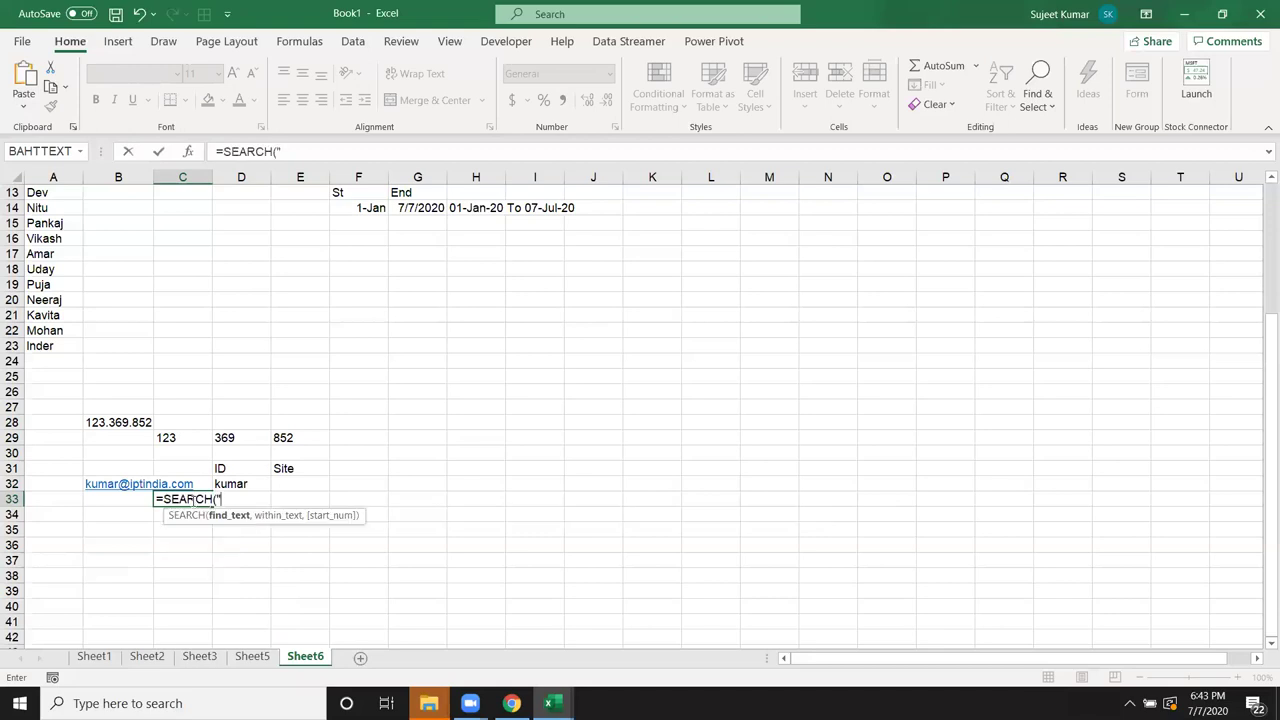
{"action": "type", "text": "@\""}
{"action": "type", "text": ","}
{"action": "key", "text": "Up"}
{"action": "key", "text": "Left"}
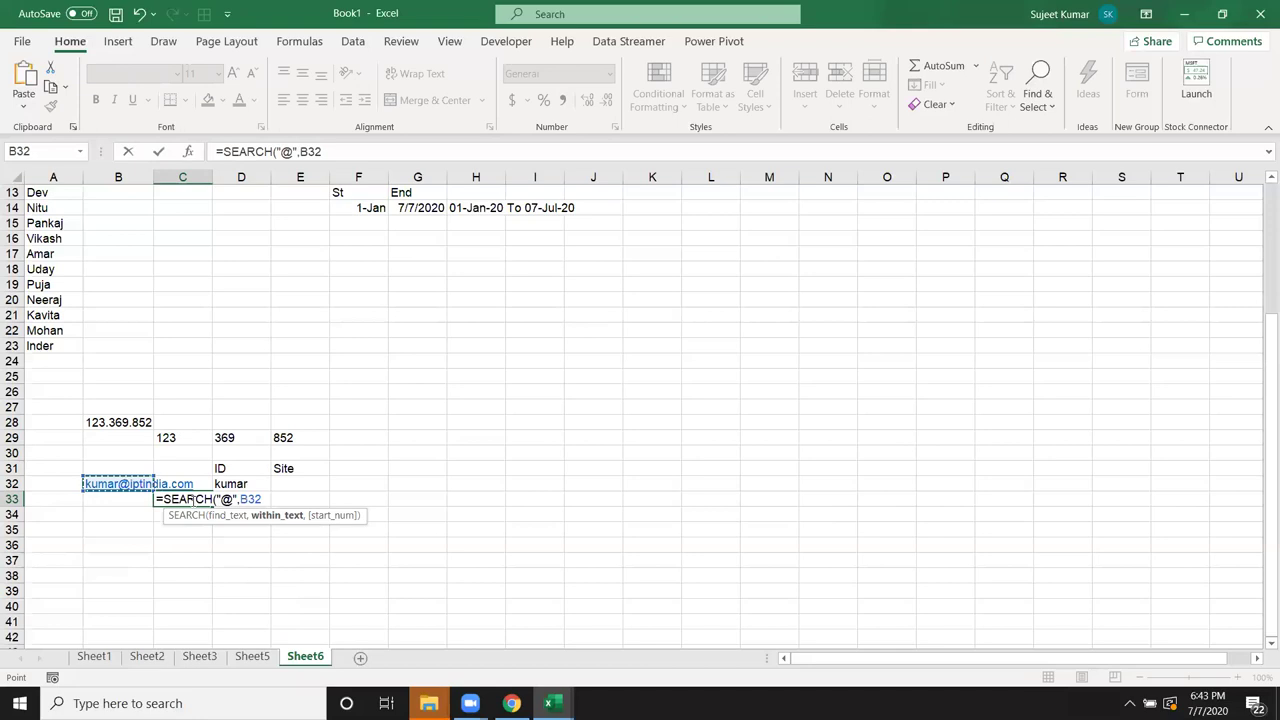
{"action": "type", "text": ",1"}
{"action": "key", "text": "Return"}
{"action": "left_click", "coordinate": [192, 500]}
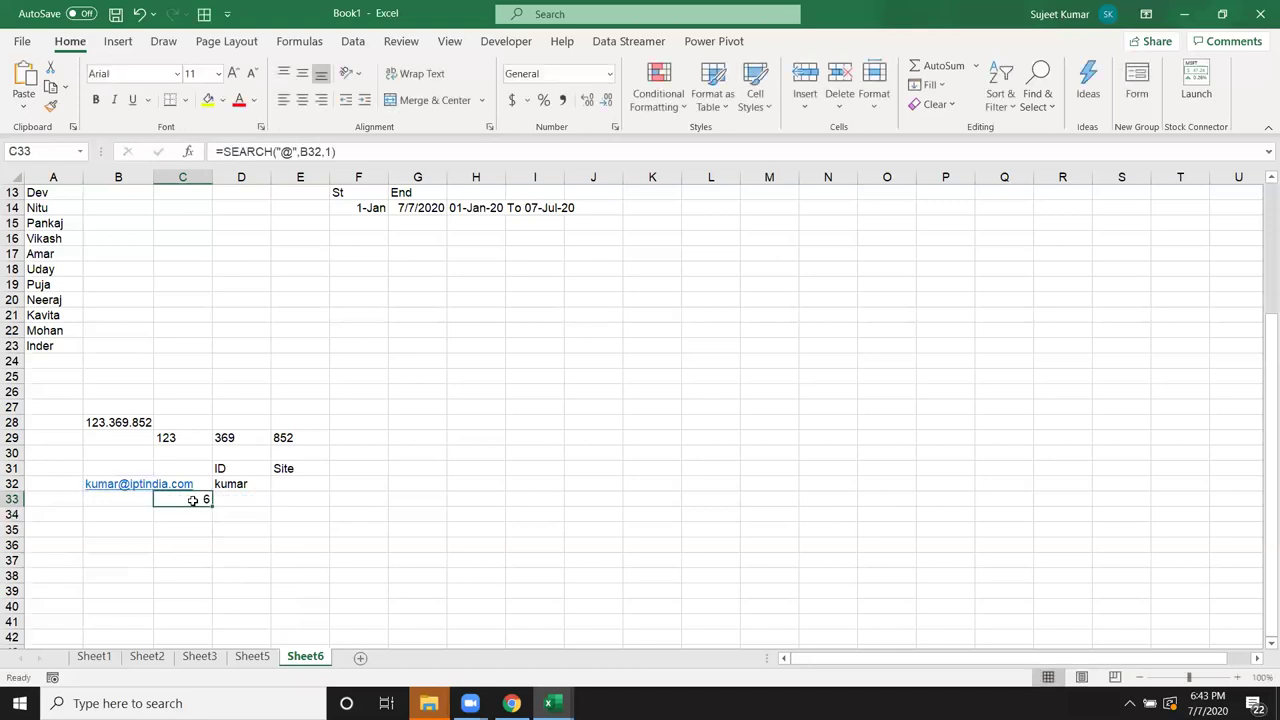
Step: Change D32's formula to =LEFT(B32,C33-1) using the @ position
{"action": "key", "text": "Right"}
{"action": "key", "text": "Up"}
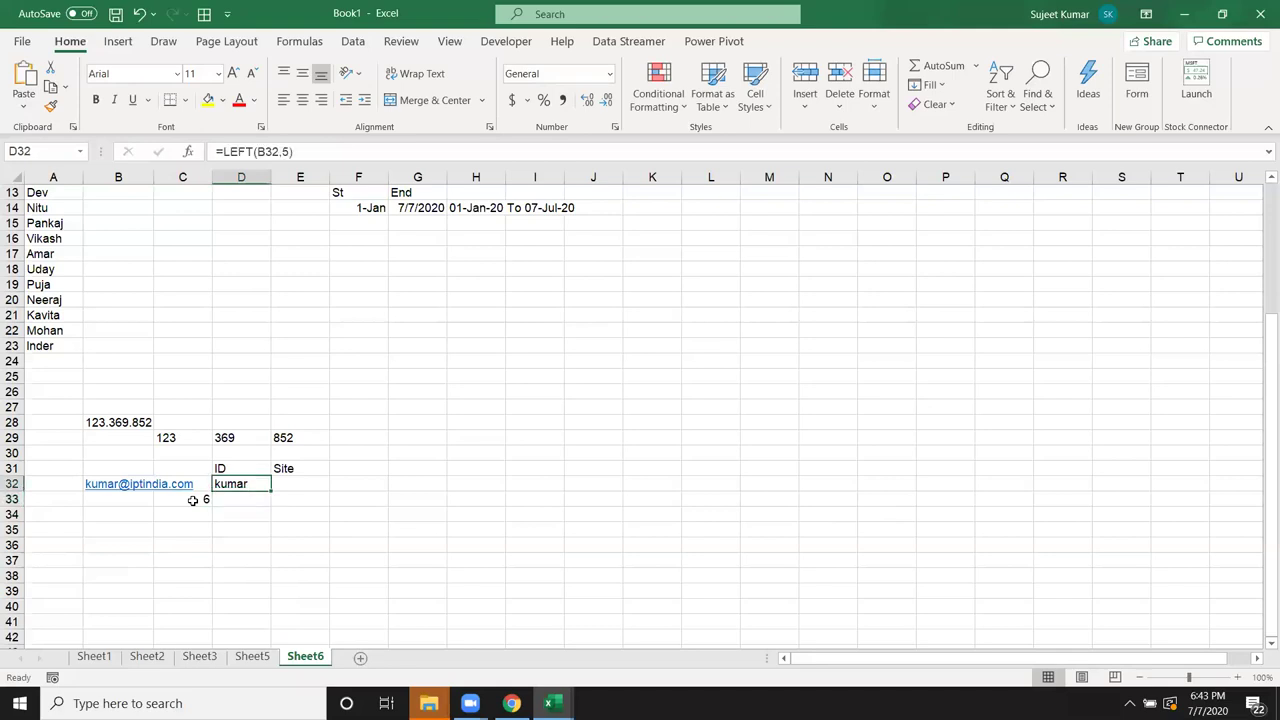
{"action": "key", "text": "F2"}
{"action": "key", "text": "Left"}
{"action": "key", "text": "BackSpace"}
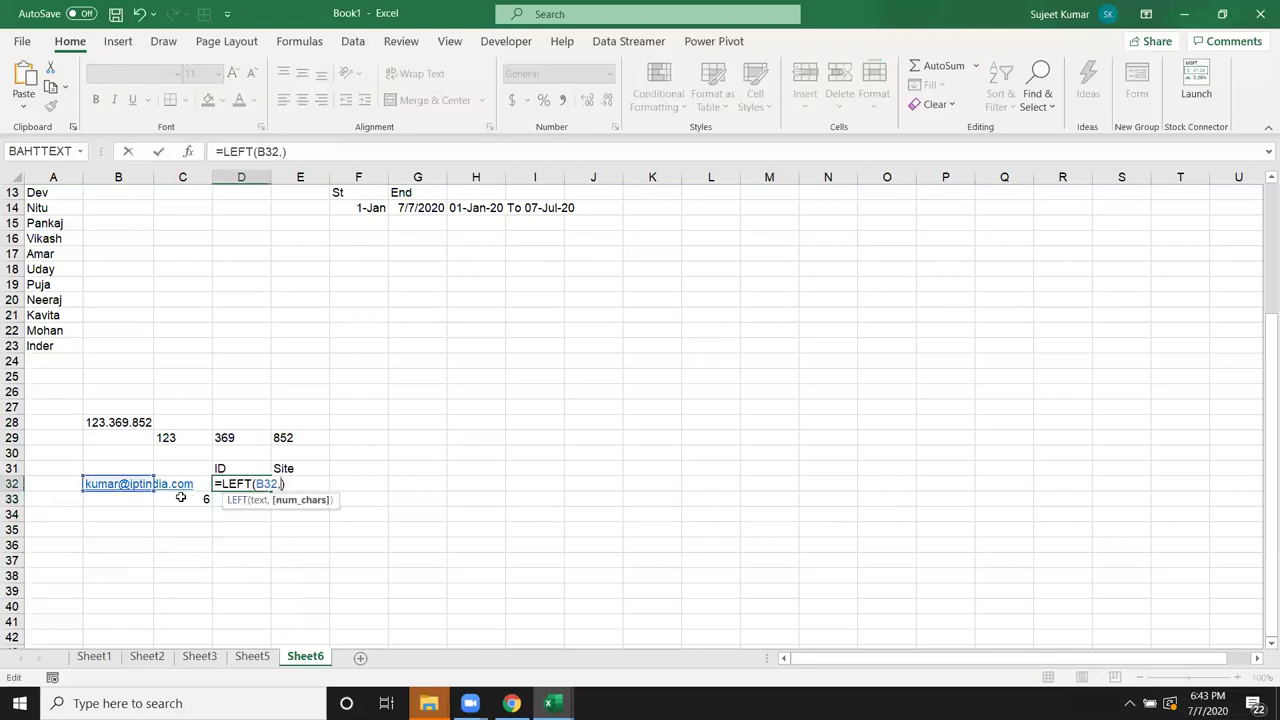
{"action": "left_click", "coordinate": [181, 497]}
{"action": "type", "text": "-1"}
{"action": "key", "text": "Return"}
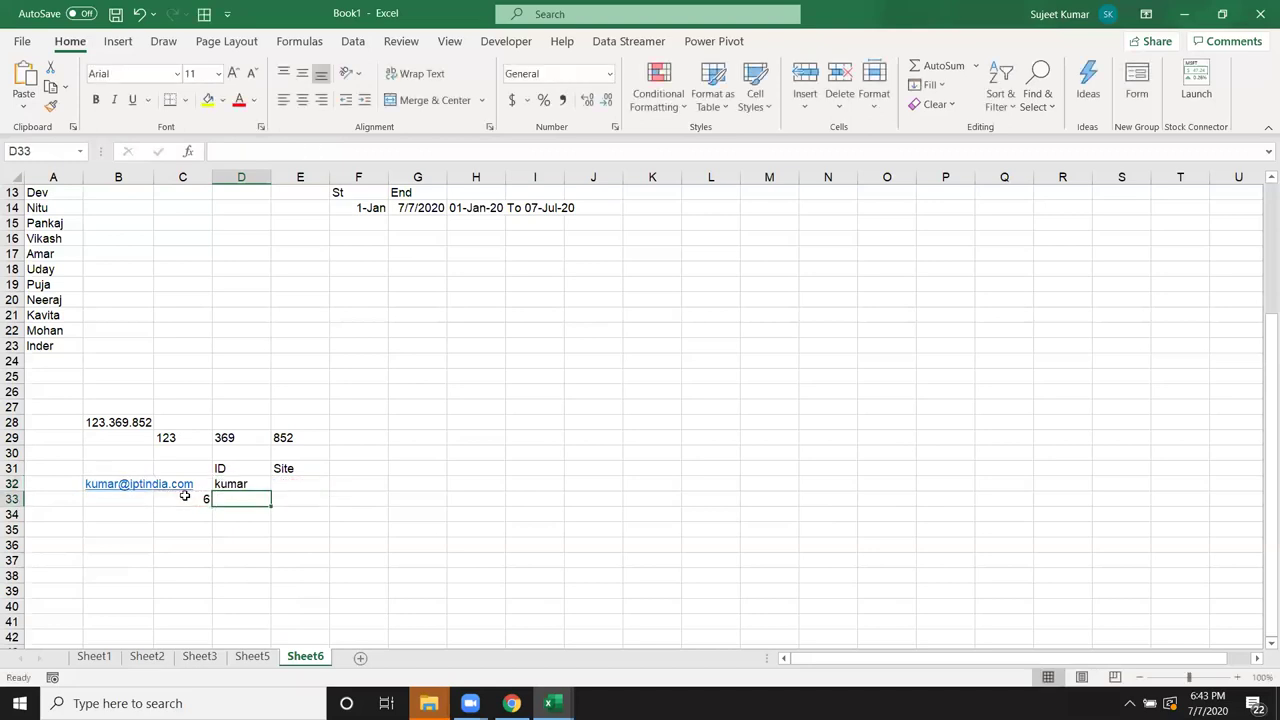
{"action": "left_click", "coordinate": [237, 481]}
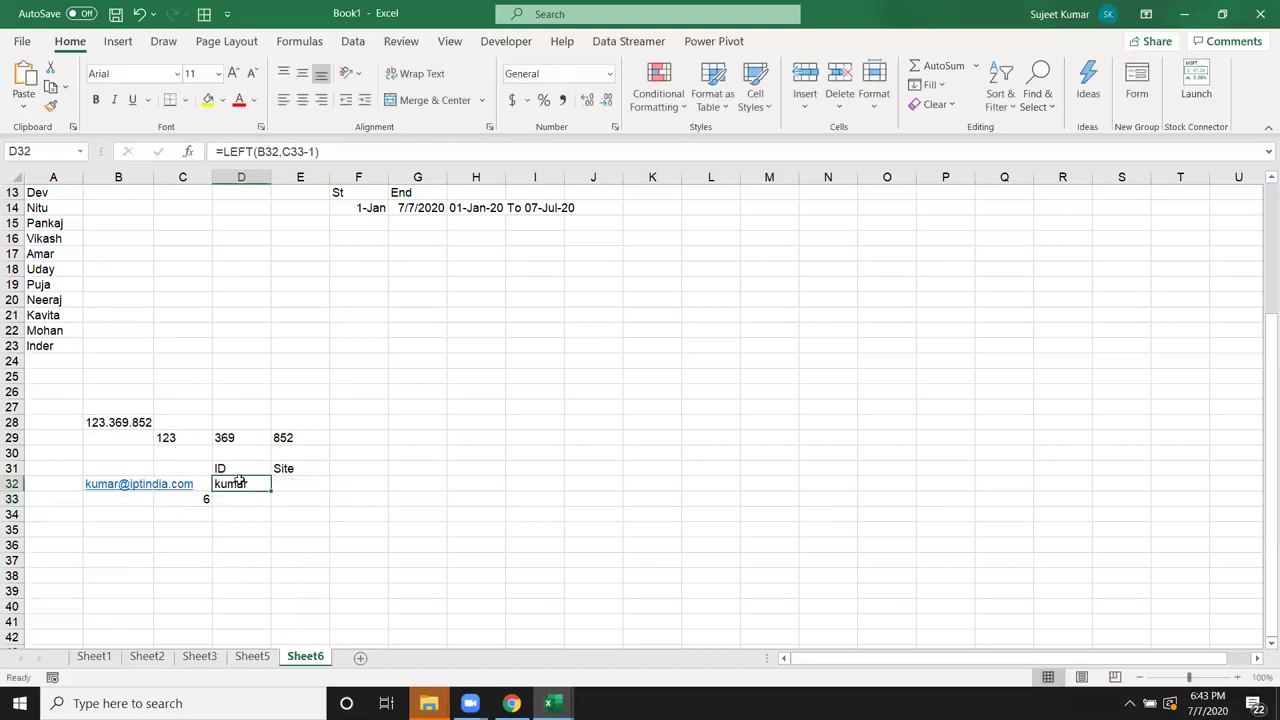
{"action": "left_click", "coordinate": [326, 481]}
Step: Enter =RIGHT(B32,LEN(B32)-C33) in E32 to return the domain after the @
{"action": "type", "text": "="}
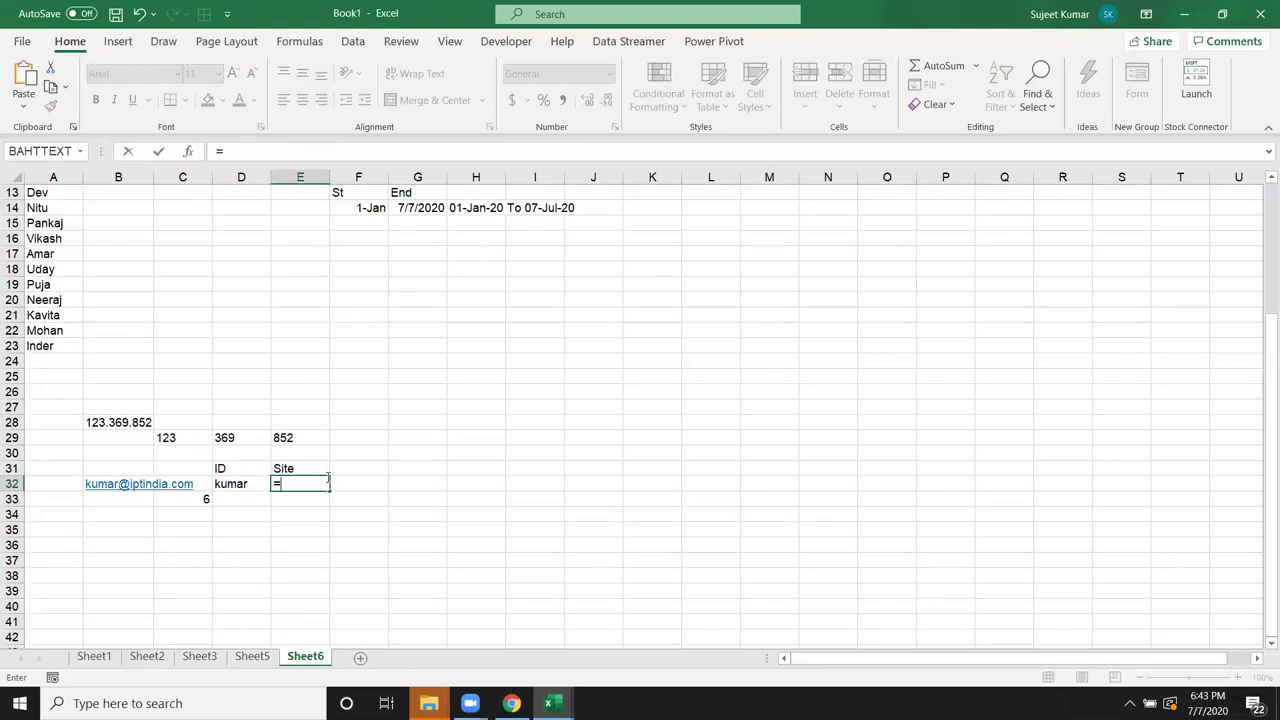
{"action": "type", "text": "RIGHT("}
{"action": "key", "text": "Left"}
{"action": "key", "text": "Left"}
{"action": "key", "text": "Left"}
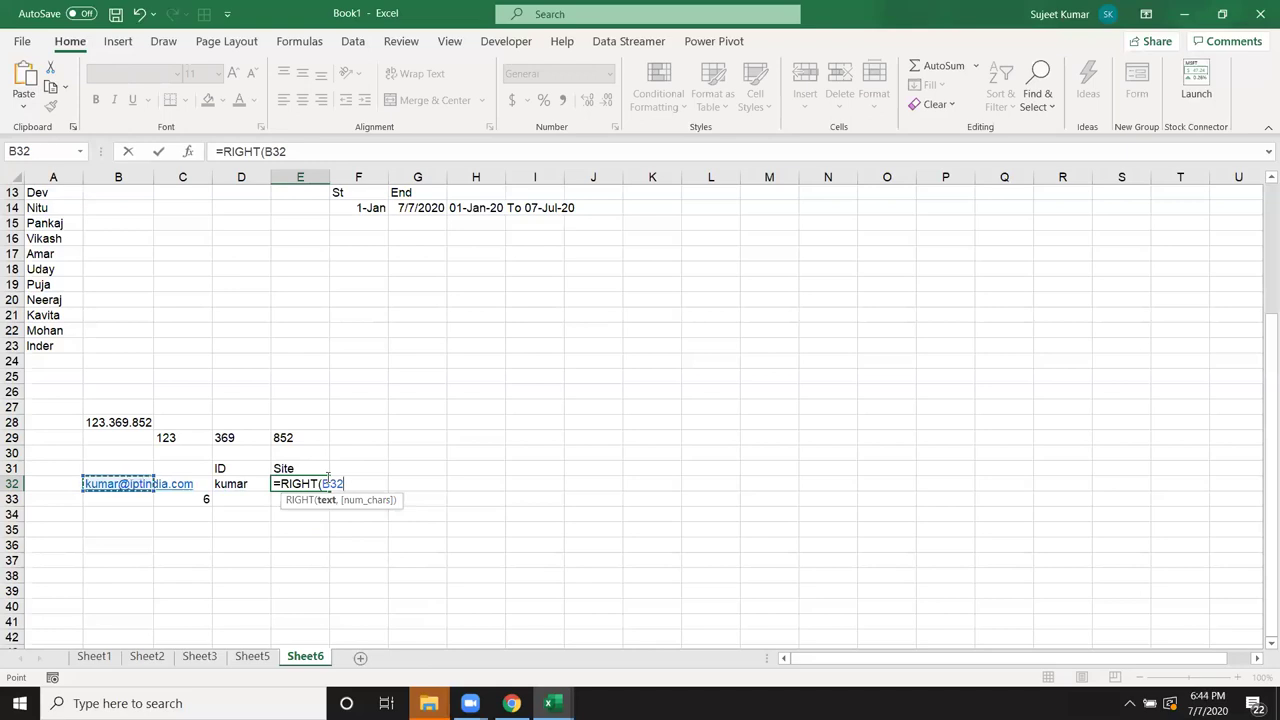
{"action": "type", "text": ",le"}
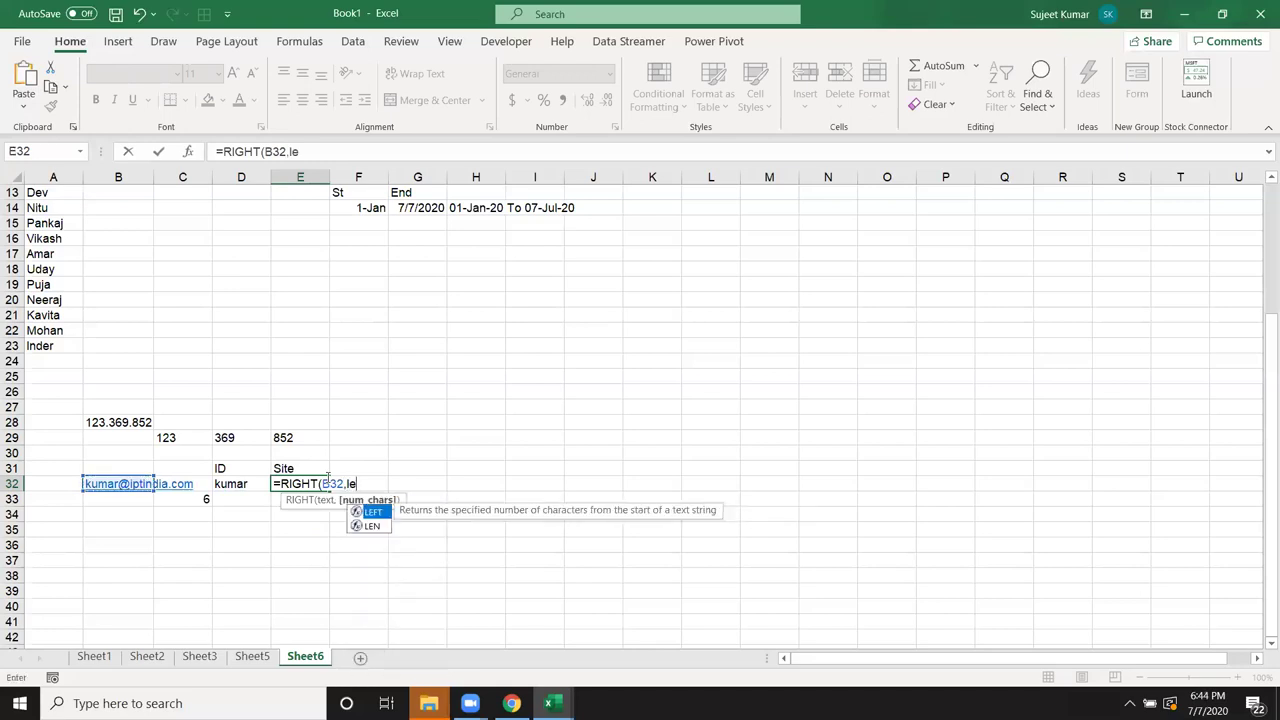
{"action": "type", "text": "n"}
{"action": "key", "text": "Tab"}
{"action": "key", "text": "Left"}
{"action": "key", "text": "Left"}
{"action": "key", "text": "Left"}
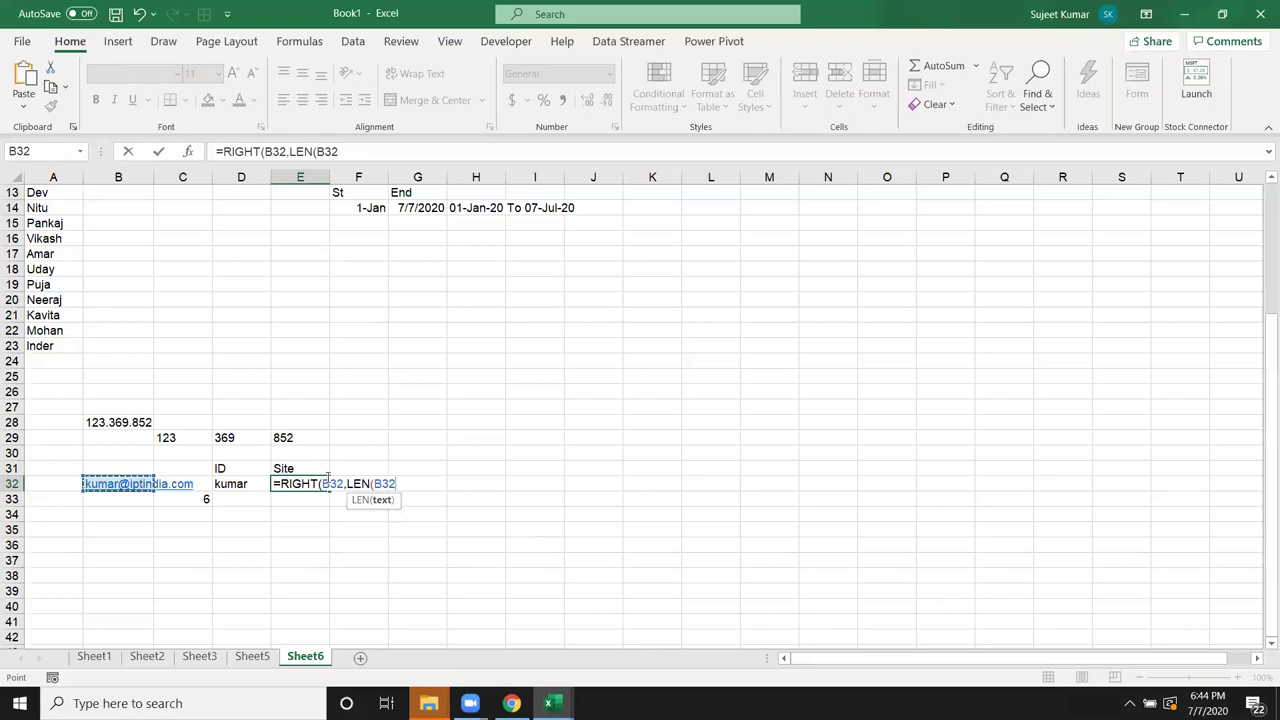
{"action": "type", "text": ")-"}
{"action": "key", "text": "Down"}
{"action": "key", "text": "Down"}
{"action": "key", "text": "Left"}
{"action": "key", "text": "Left"}
{"action": "key", "text": "Up"}
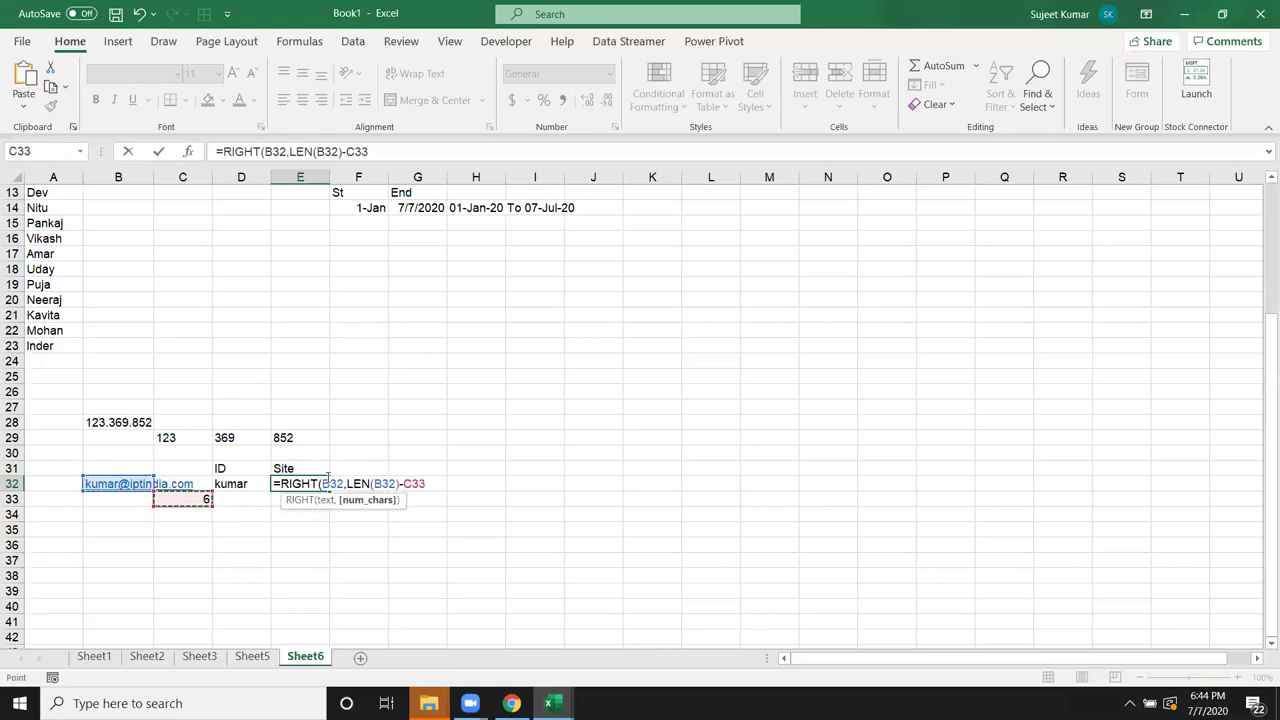
{"action": "key", "text": "Return"}
{"action": "key", "text": "Return"}
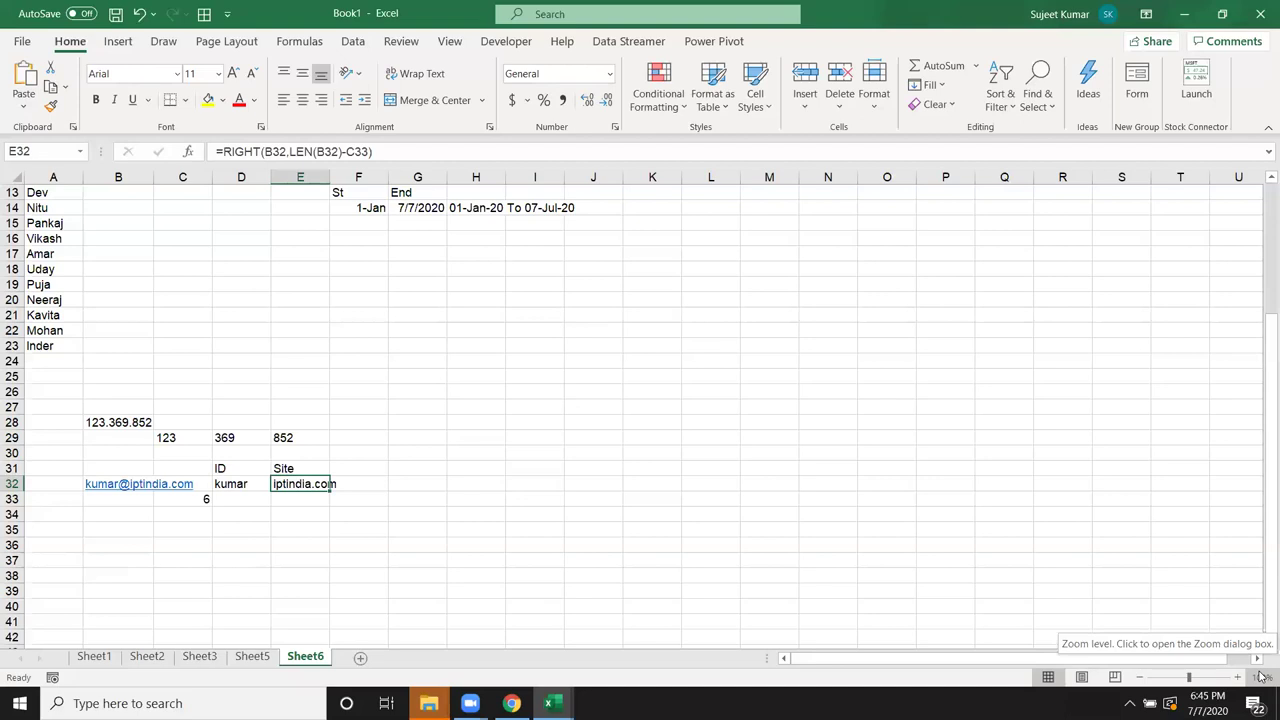
{"action": "key", "text": "Left"}
{"action": "key", "text": "Left"}
{"action": "key", "text": "Right"}
{"action": "key", "text": "Right"}
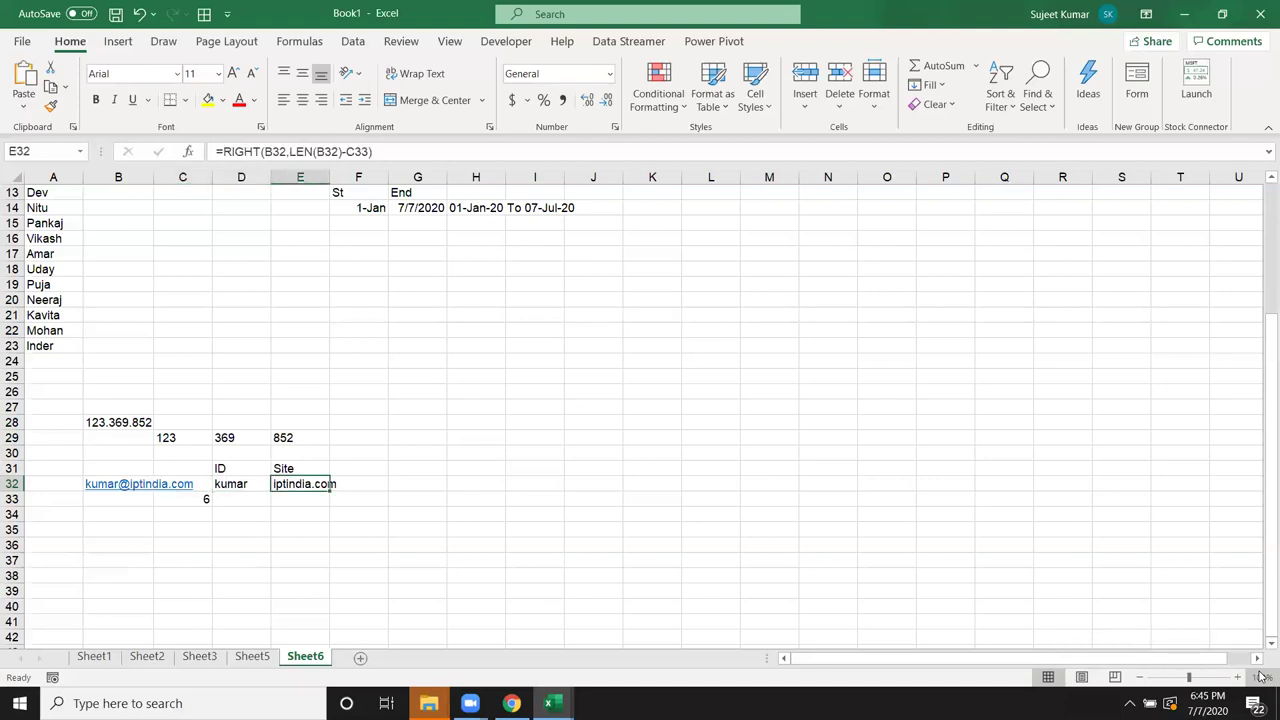
Step: Type the Name heading in A36 and a person's full name in each of A37 and A38
{"action": "scroll", "coordinate": [1137, 660], "scroll_direction": "down", "scroll_amount": 3}
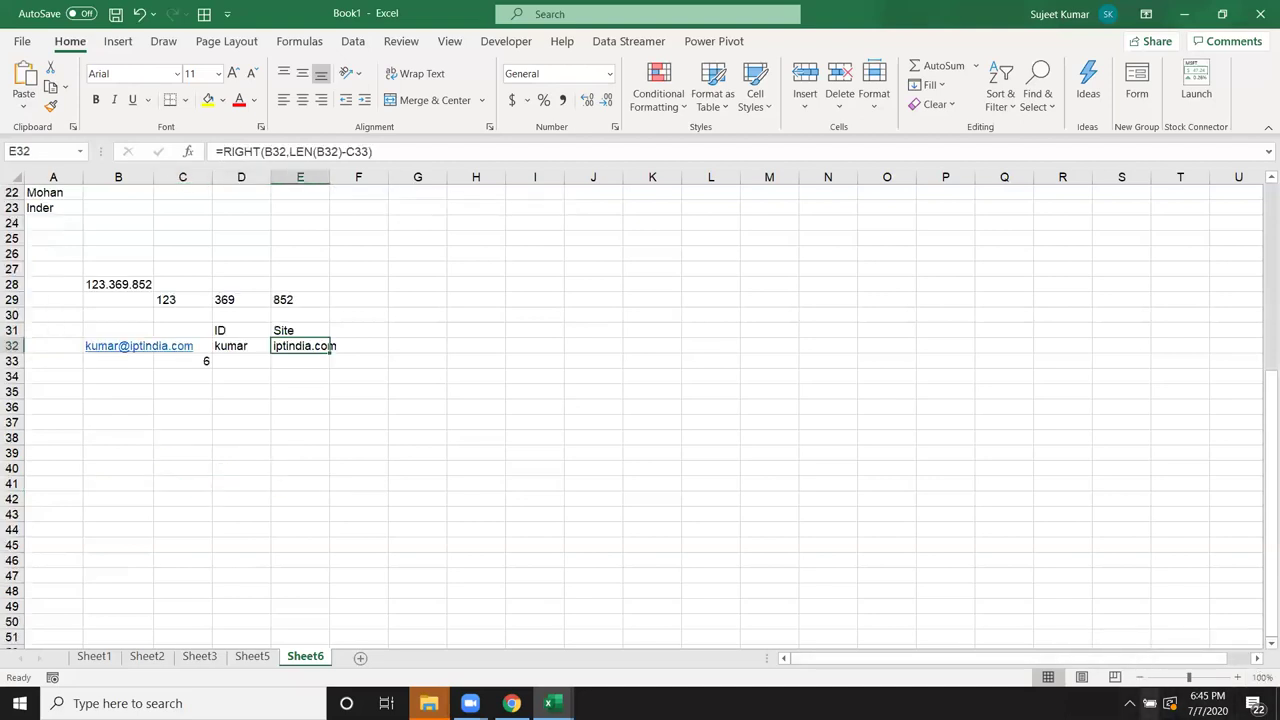
{"action": "left_click", "coordinate": [96, 403]}
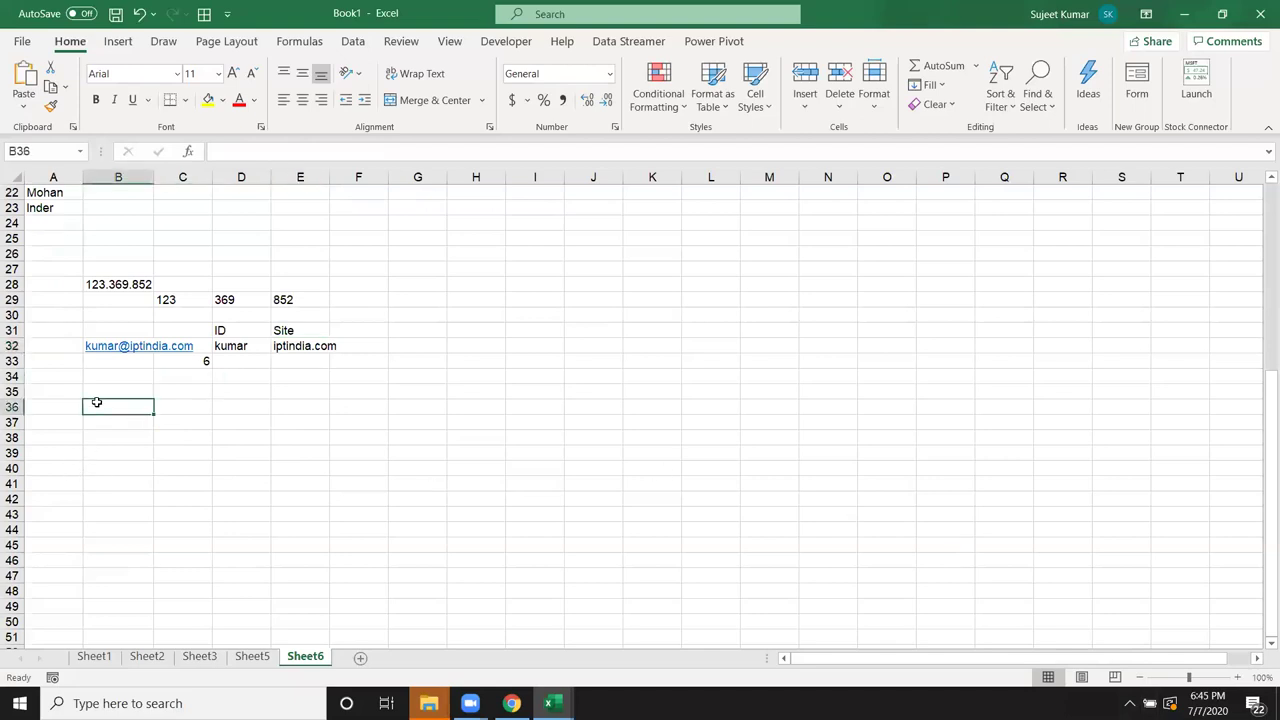
{"action": "key", "text": "Left"}
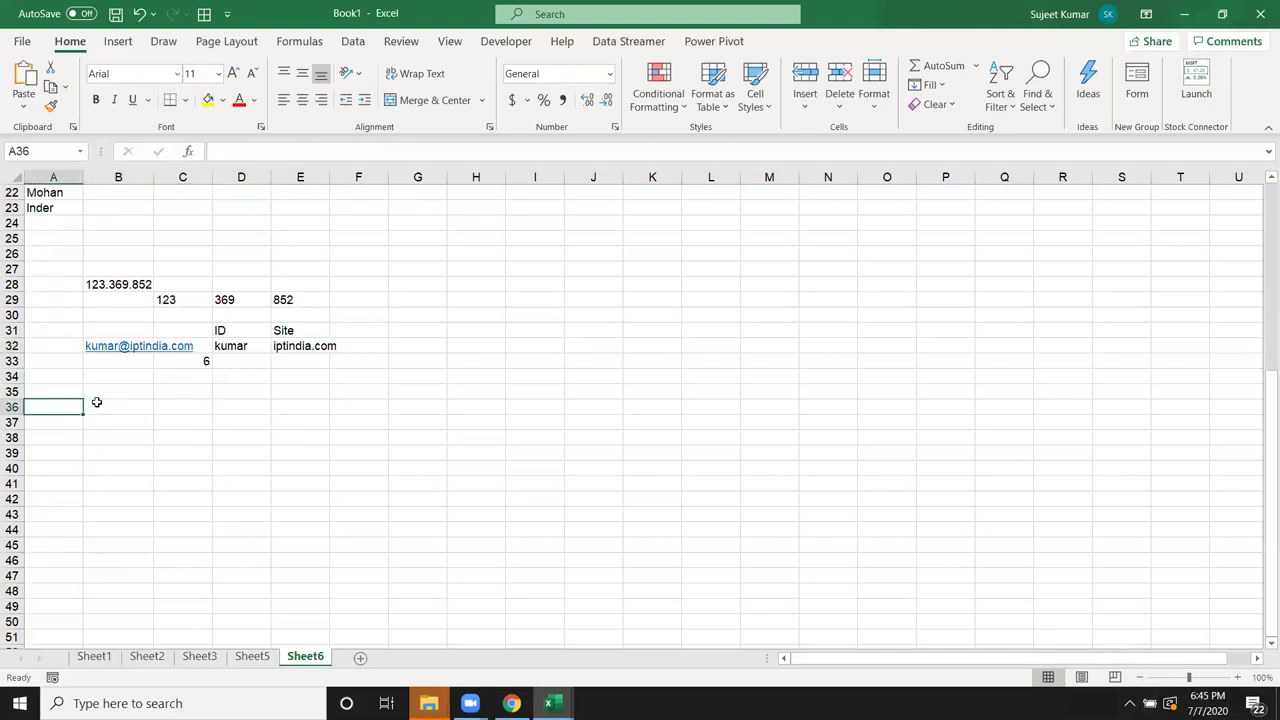
{"action": "type", "text": "Name"}
{"action": "key", "text": "Return"}
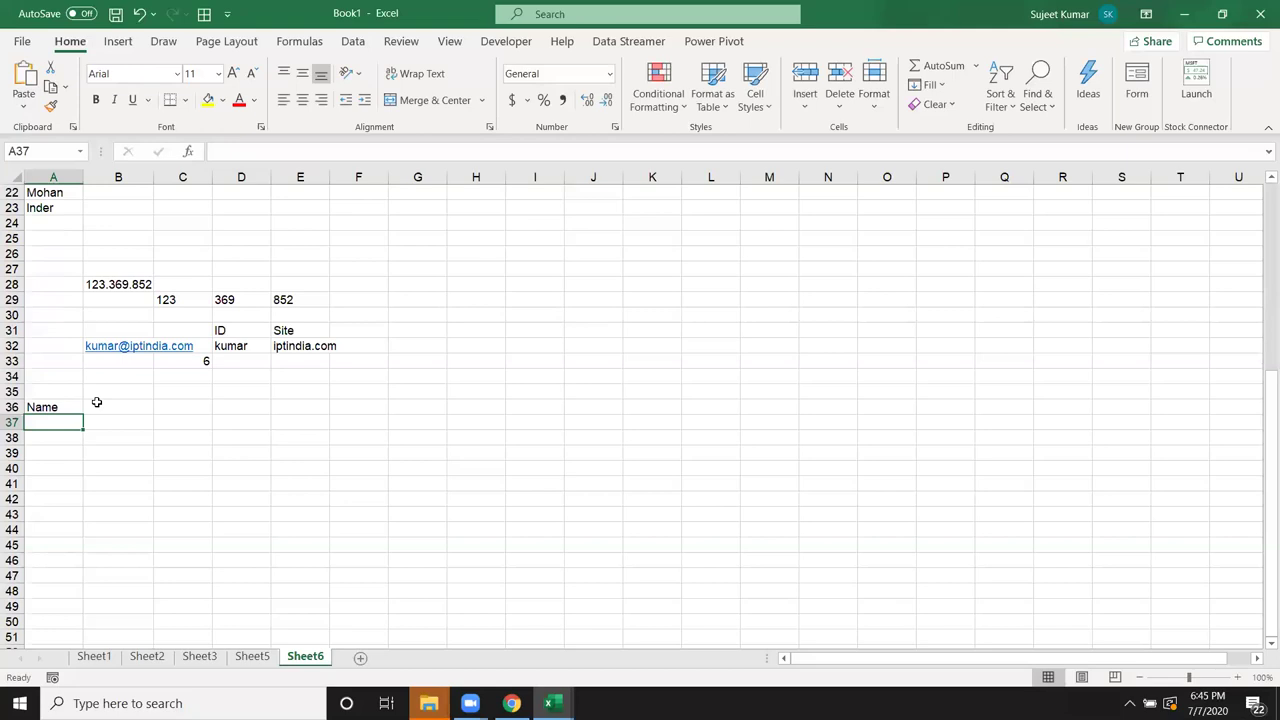
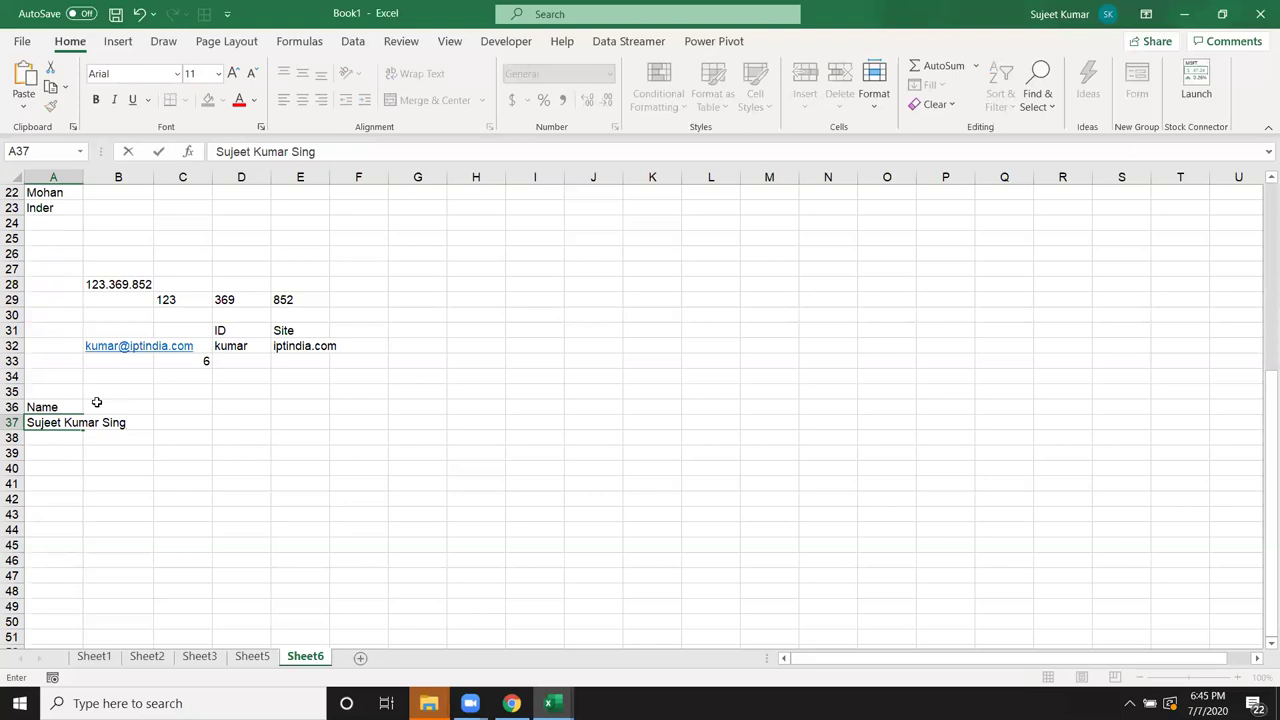
{"action": "key", "text": "Return"}
{"action": "key", "text": "Return"}
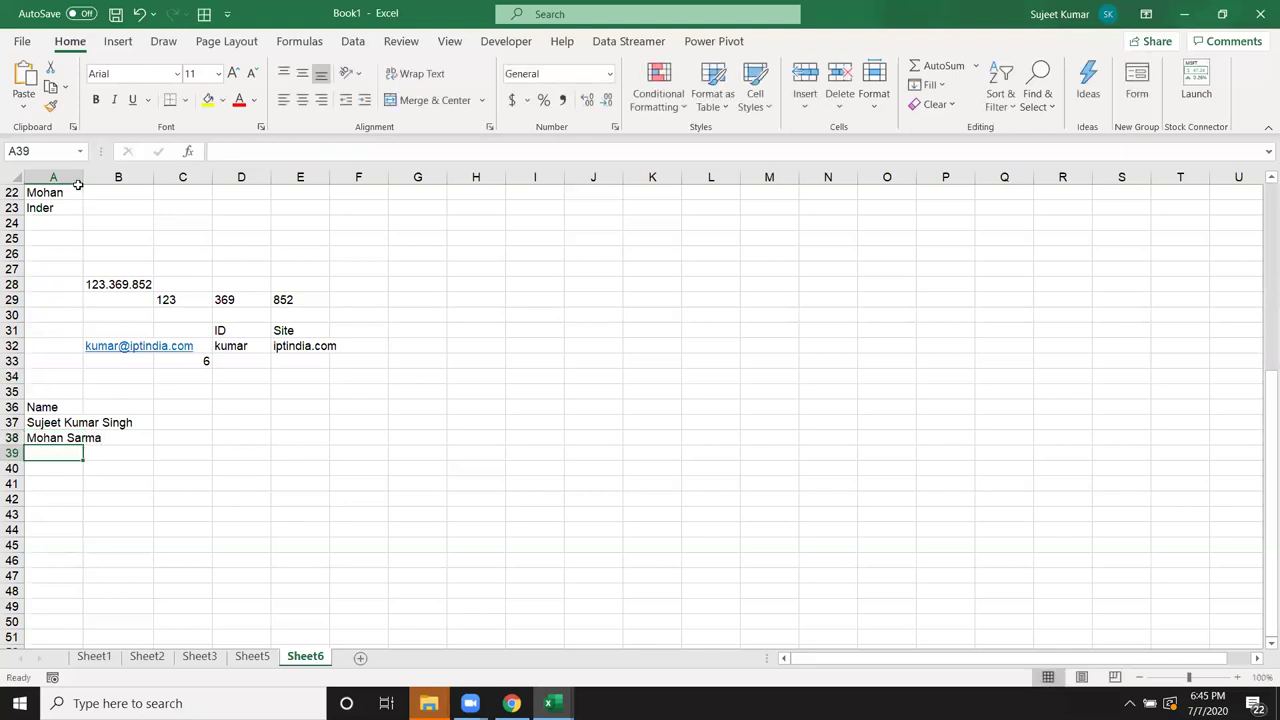
Step: Autofit column A to the names and add headings f in B36 and L in C36
{"action": "double_click", "coordinate": [83, 177]}
{"action": "left_click", "coordinate": [171, 405]}
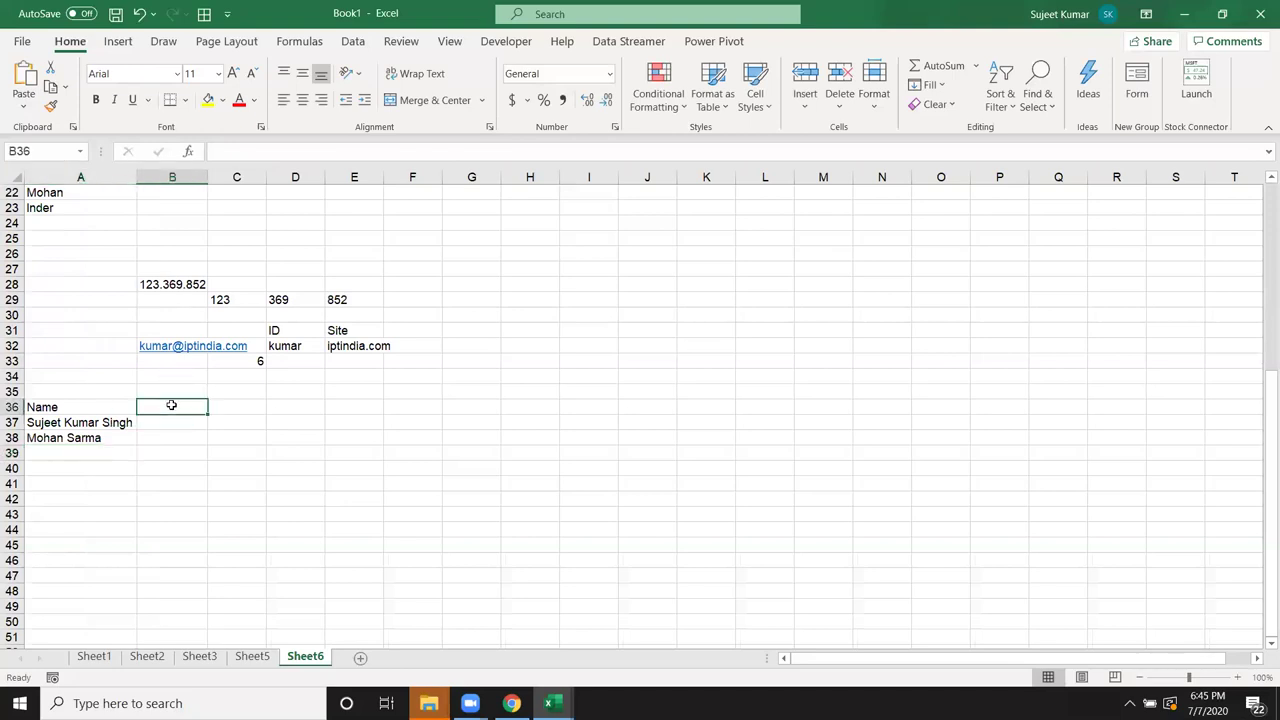
{"action": "type", "text": "f"}
{"action": "key", "text": "Tab"}
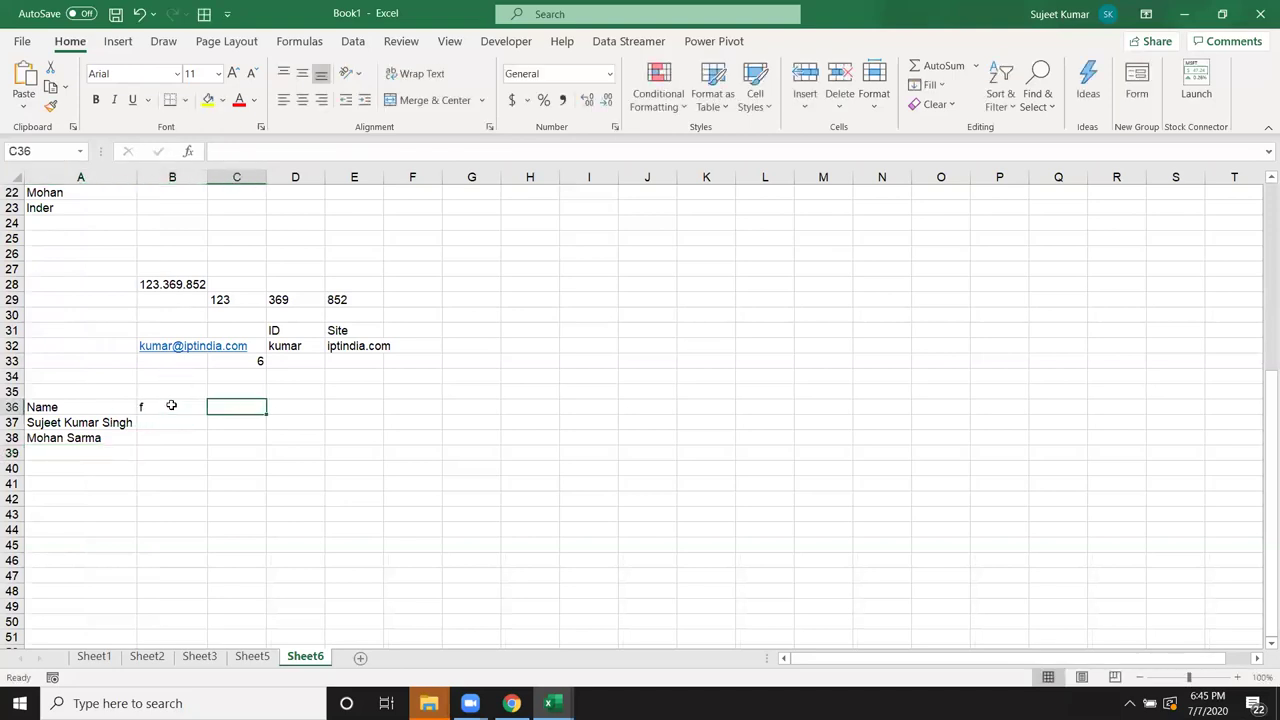
{"action": "type", "text": "L"}
{"action": "key", "text": "Return"}
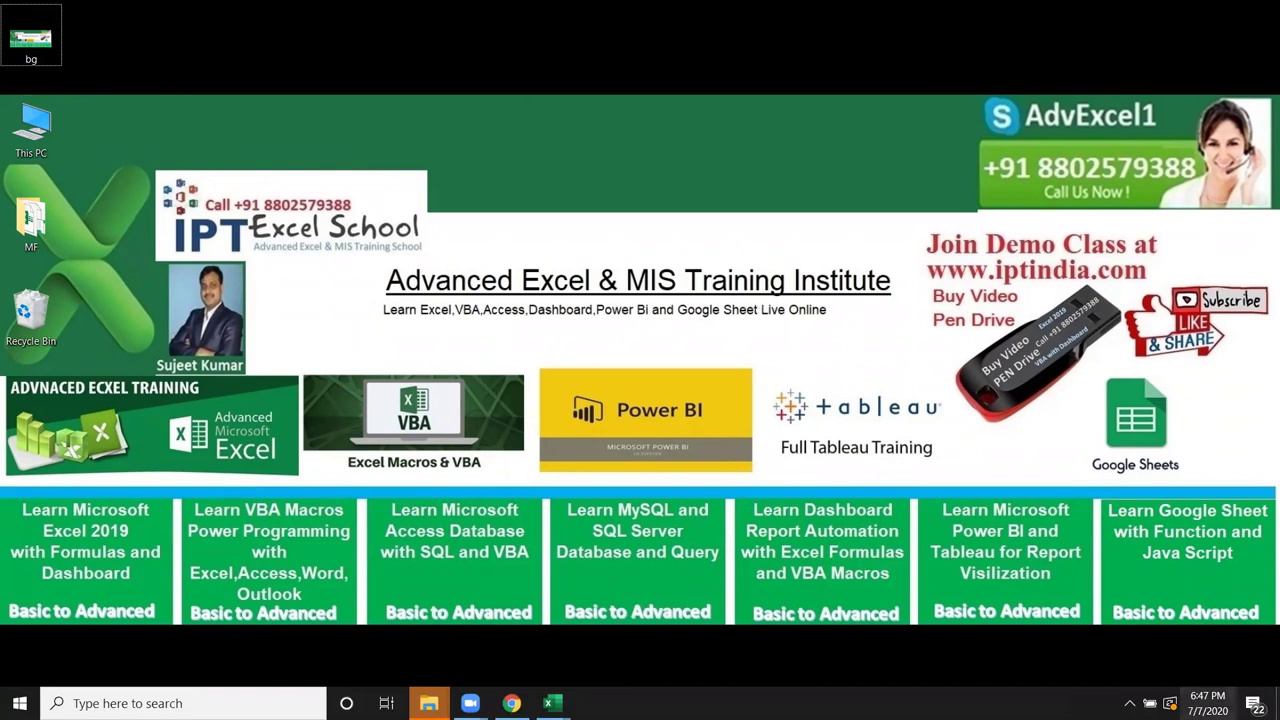
{"action": "mouse_move", "coordinate": [1207, 697]}
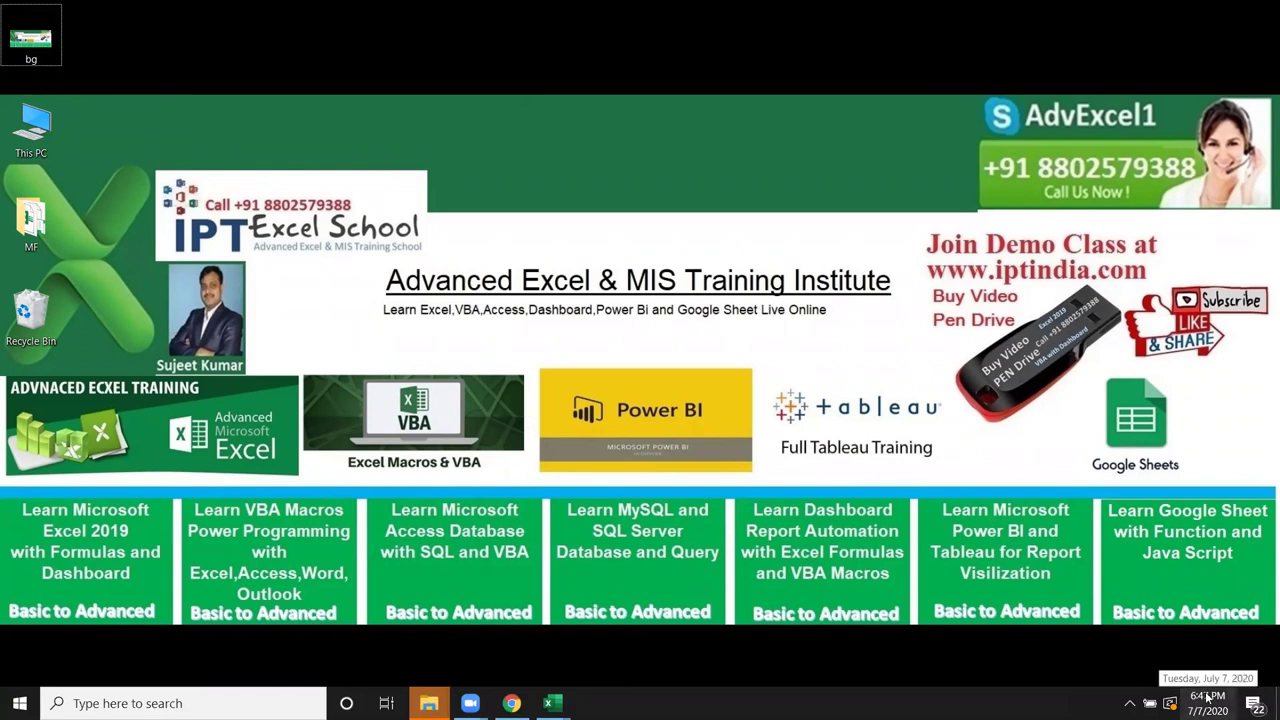